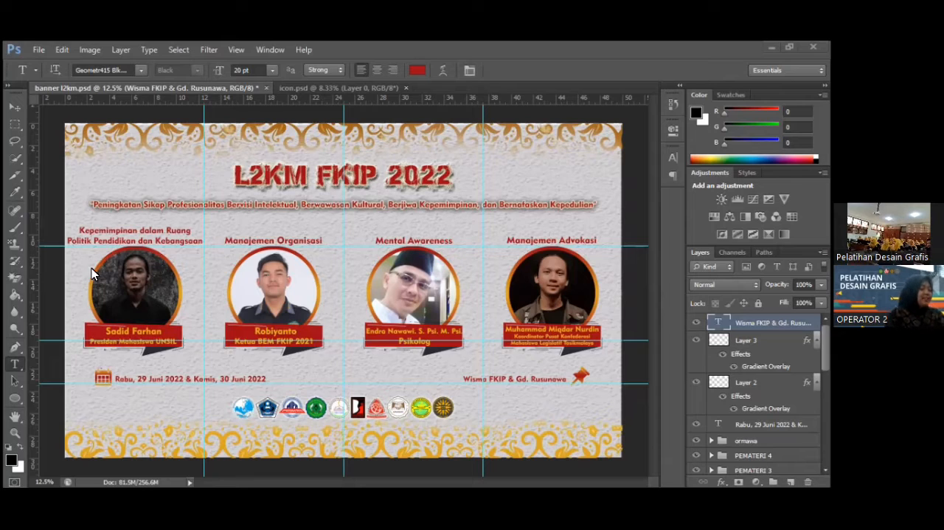
Start a new document named Banner with a width of 40 cm and a height of 30 cm.
{"action": "left_click", "coordinate": [16, 109]}
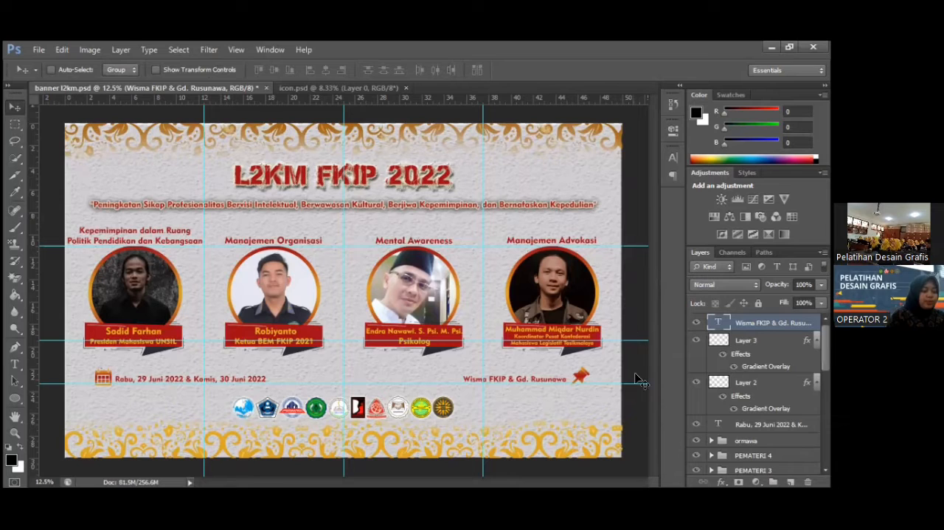
{"action": "left_click", "coordinate": [39, 50]}
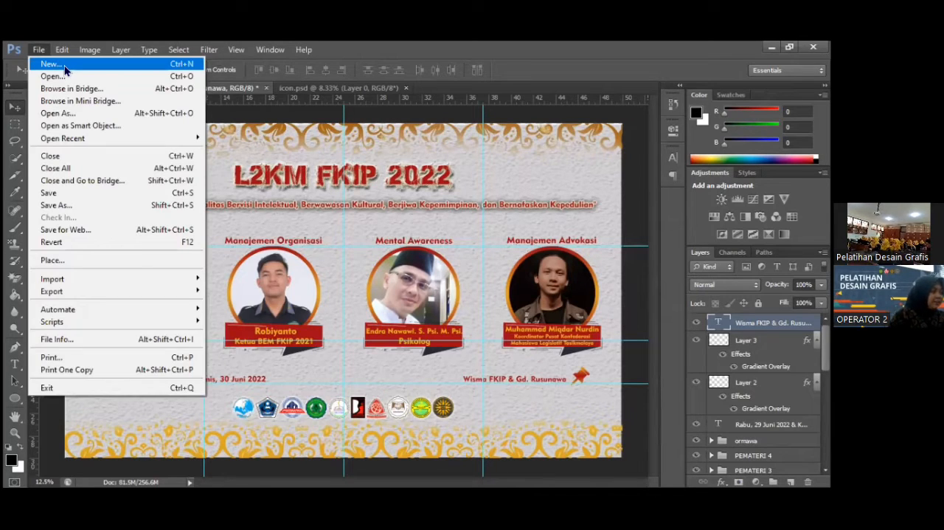
{"action": "left_click", "coordinate": [415, 199]}
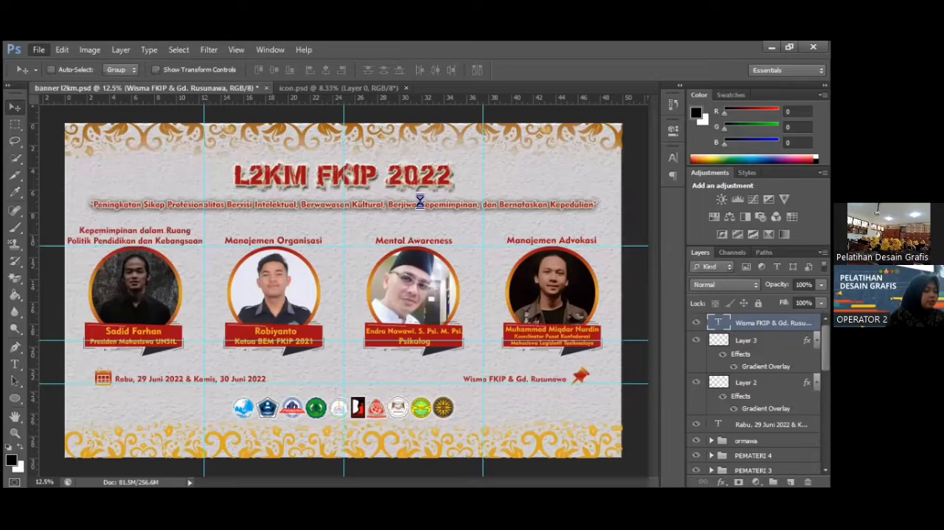
{"action": "type", "text": "Banner"}
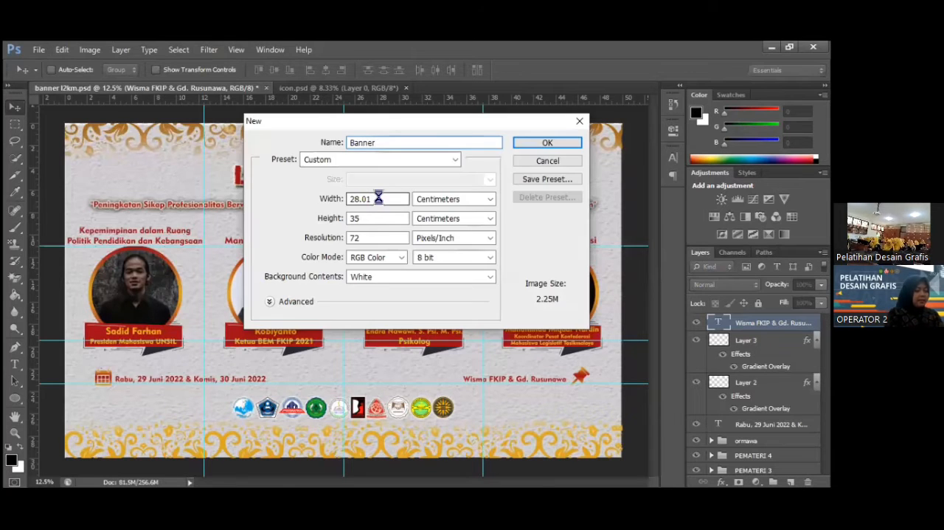
{"action": "double_click", "coordinate": [378, 198]}
{"action": "type", "text": "2"}
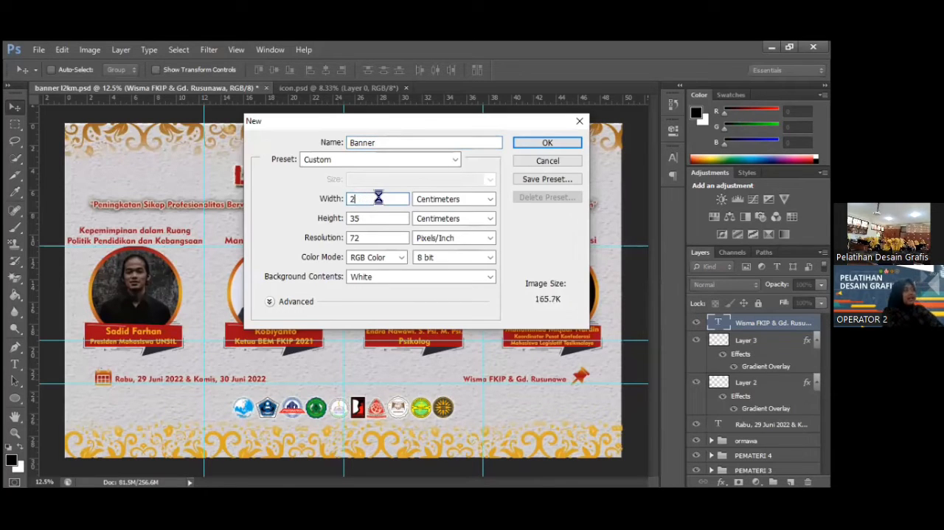
{"action": "key", "text": "BackSpace"}
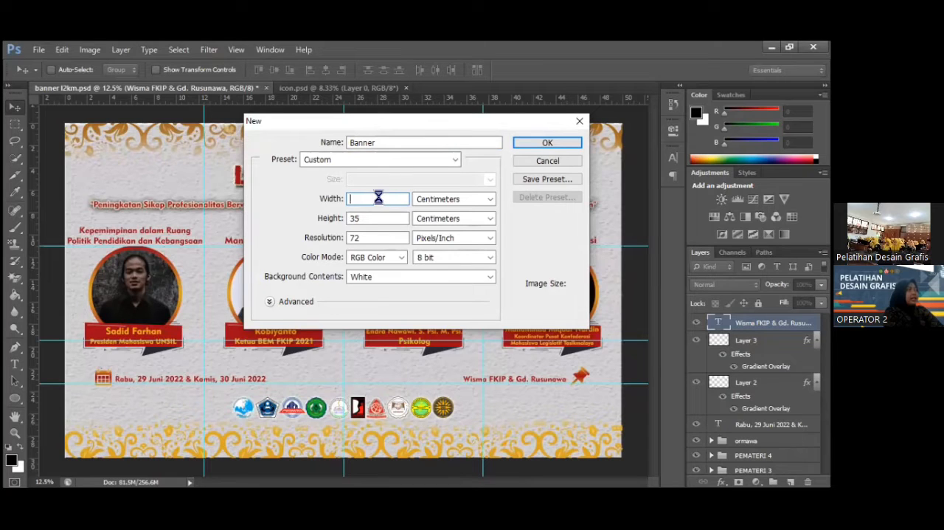
{"action": "type", "text": "40"}
{"action": "key", "text": "Tab"}
{"action": "type", "text": "30"}
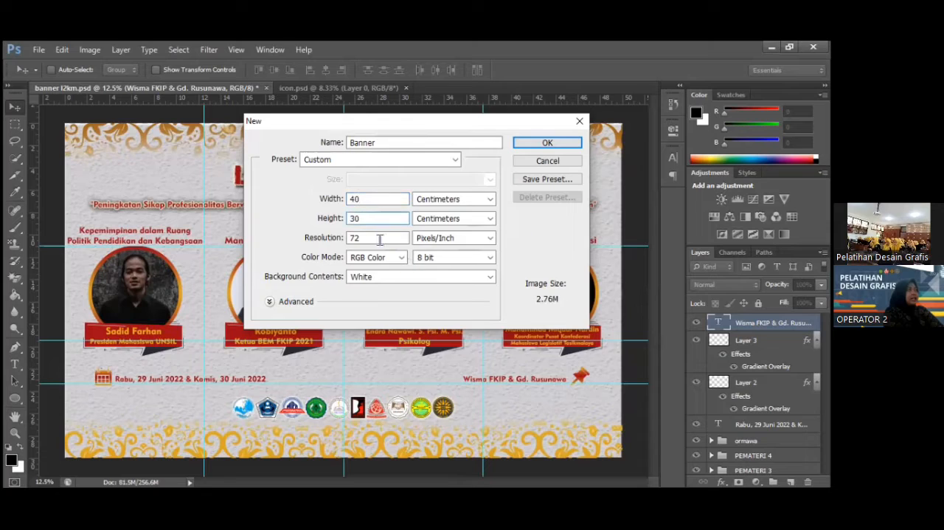
Set the new document's resolution to 300 pixels/inch and create it.
{"action": "key", "text": "Tab"}
{"action": "key", "text": "BackSpace"}
{"action": "type", "text": "300"}
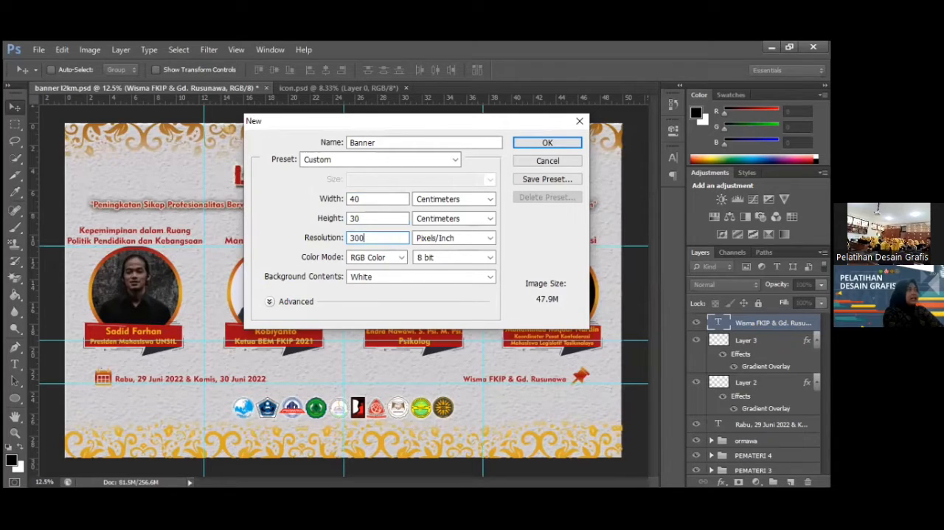
{"action": "key", "text": "Return"}
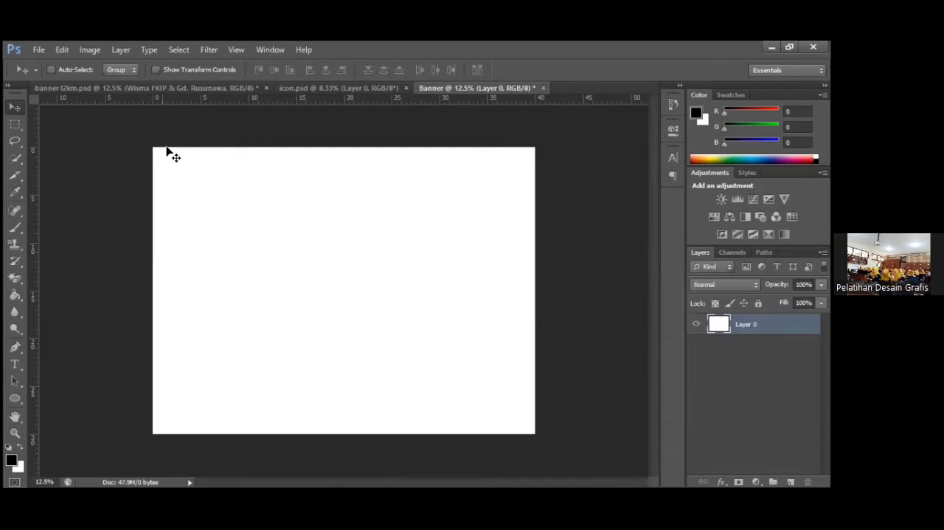
Sample the grey background colour in banner l2km.psd and copy its hex code d3d1d4.
{"action": "left_click", "coordinate": [122, 88]}
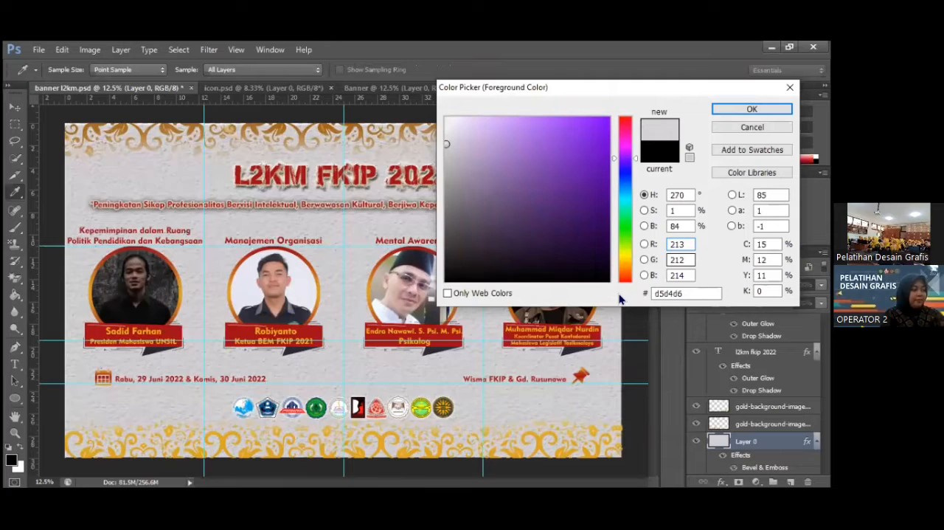
{"action": "key", "text": "Tab"}
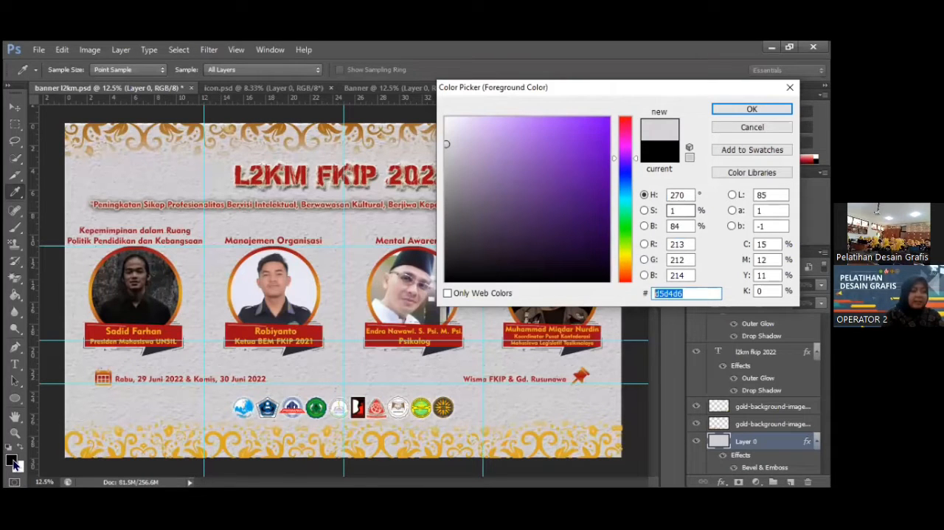
{"action": "key", "text": "Escape"}
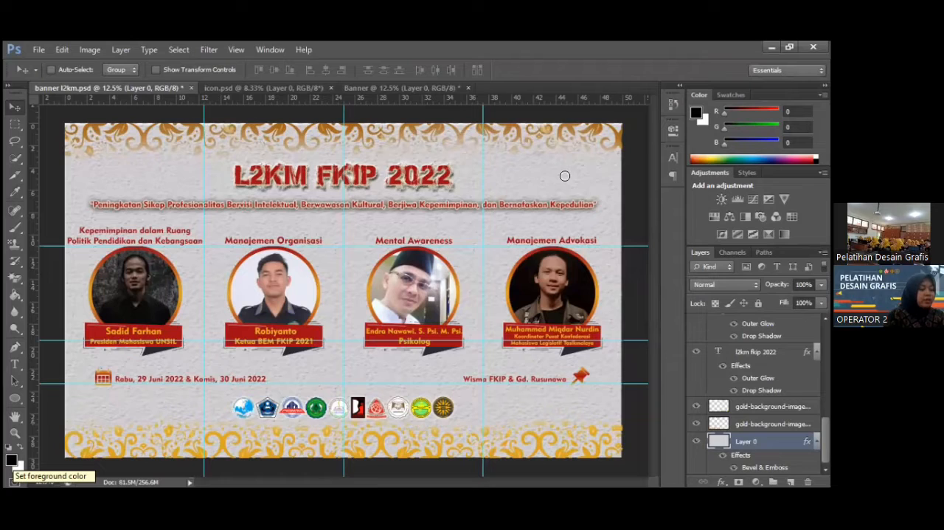
{"action": "left_click", "coordinate": [11, 459]}
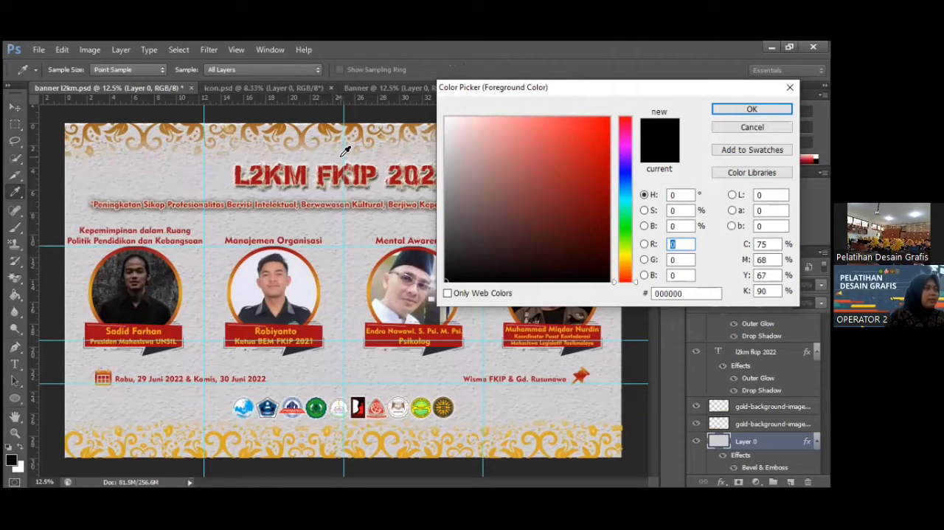
{"action": "left_click", "coordinate": [82, 397]}
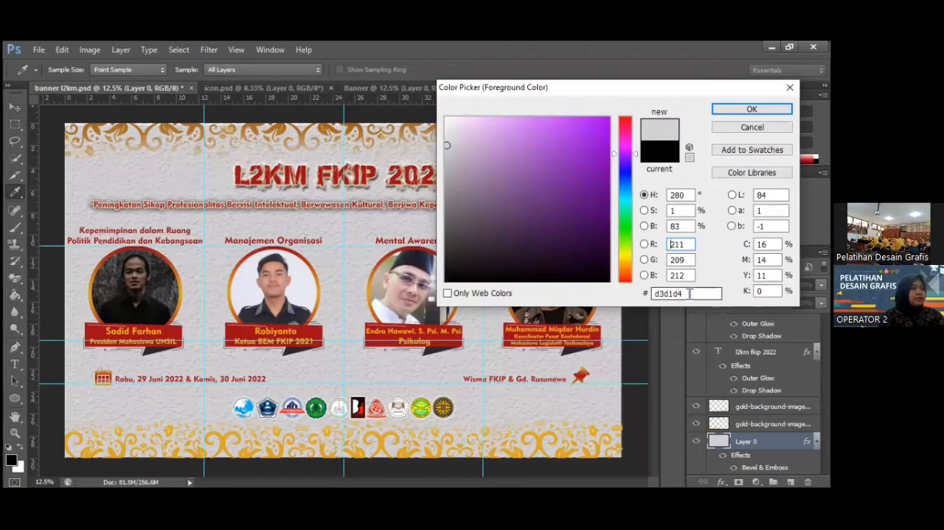
{"action": "double_click", "coordinate": [690, 293]}
{"action": "key", "text": "ctrl+c"}
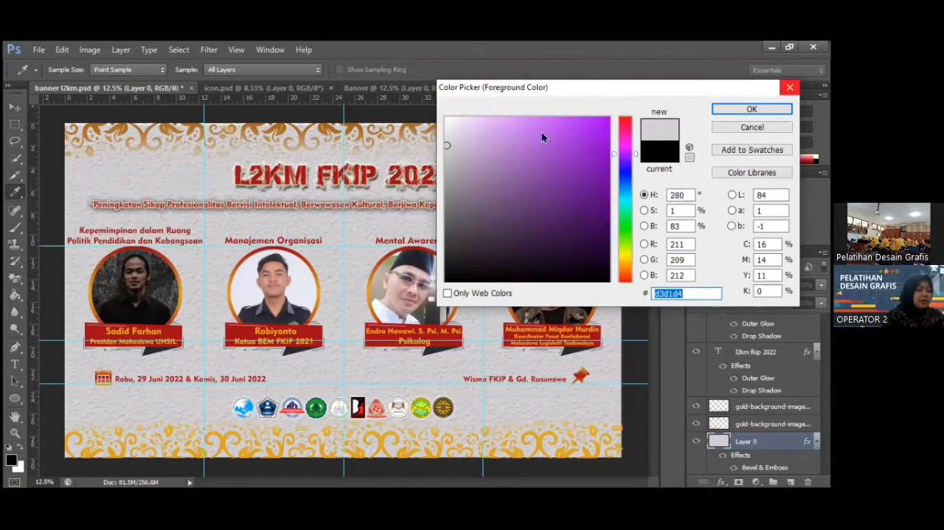
{"action": "key", "text": "Escape"}
Set the foreground colour to d3d1d4 and fill the blank Banner canvas with it using the Paint Bucket.
{"action": "left_click", "coordinate": [391, 90]}
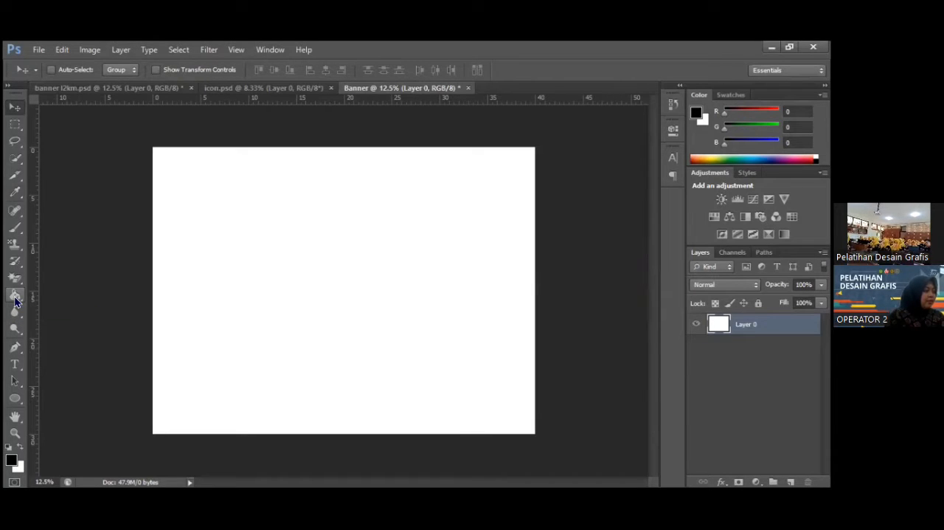
{"action": "left_click", "coordinate": [15, 297]}
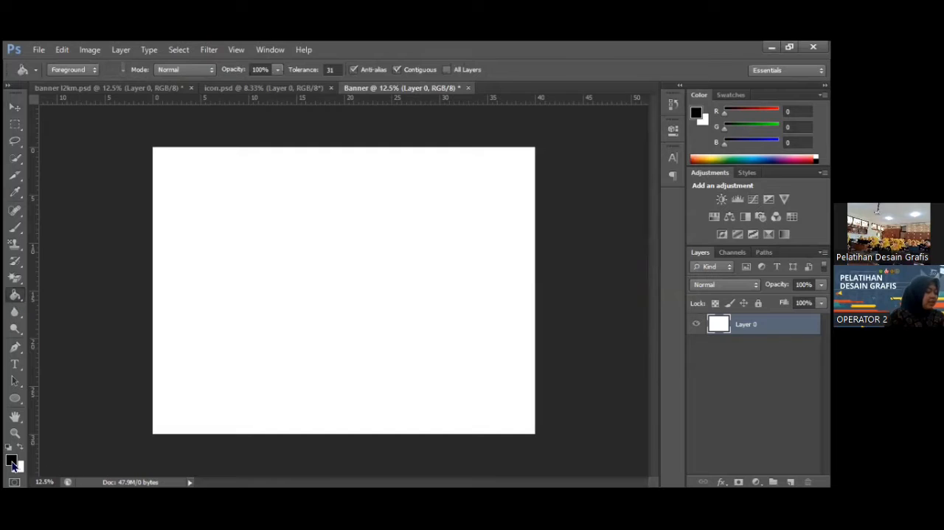
{"action": "left_click", "coordinate": [12, 463]}
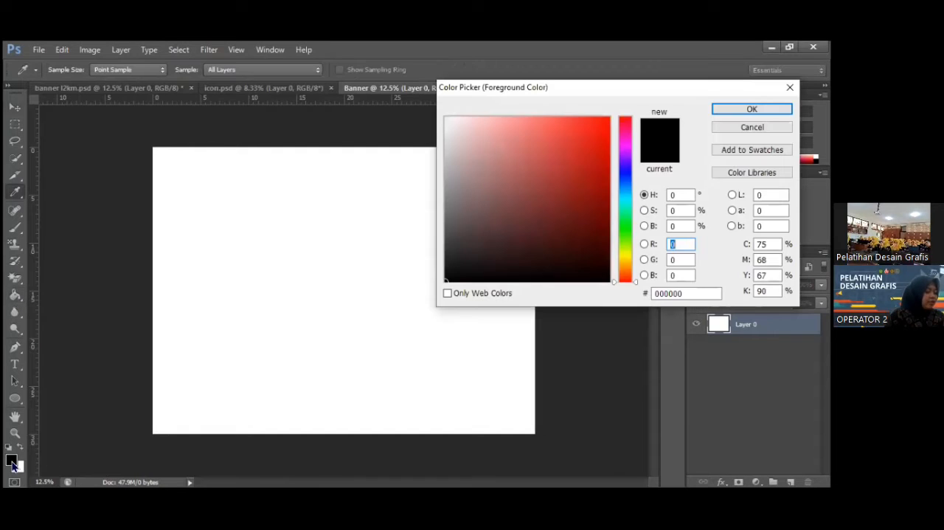
{"action": "left_click", "coordinate": [686, 293]}
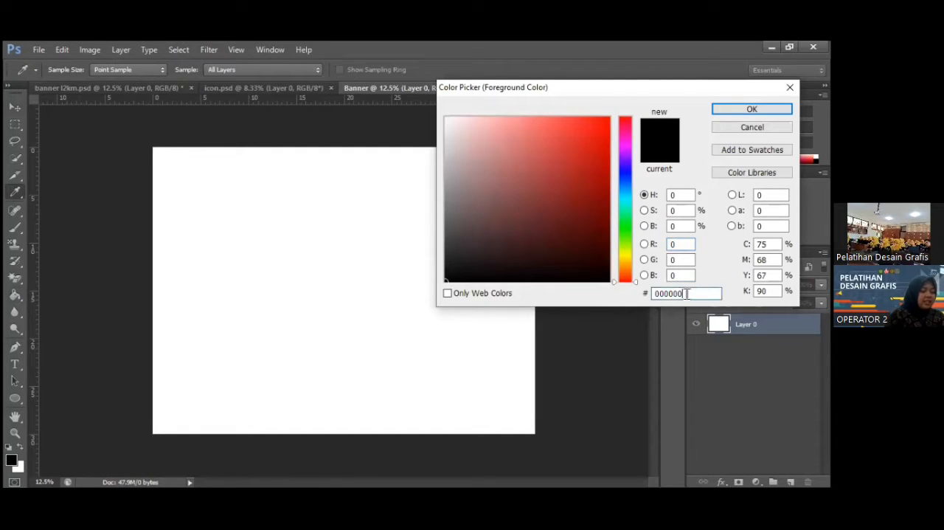
{"action": "left_click_drag", "start_coordinate": [686, 293], "coordinate": [629, 290]}
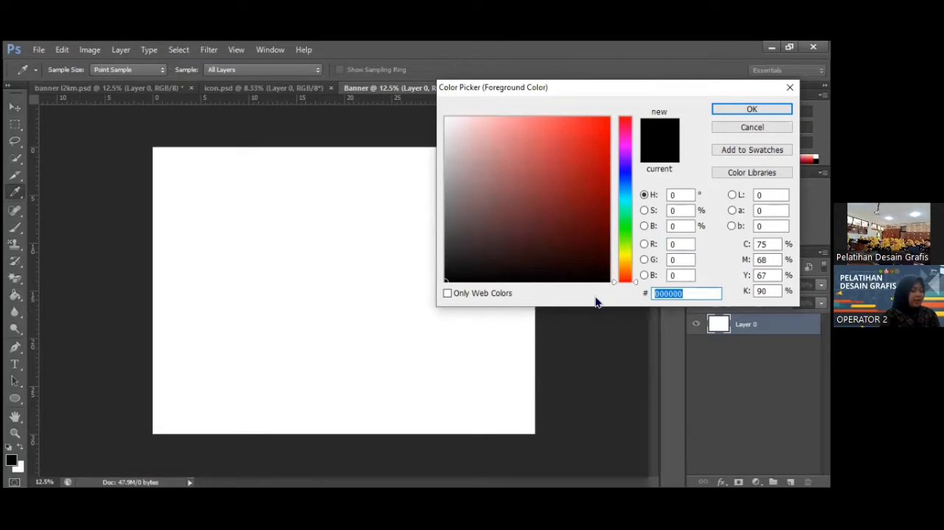
{"action": "key", "text": "ctrl+v"}
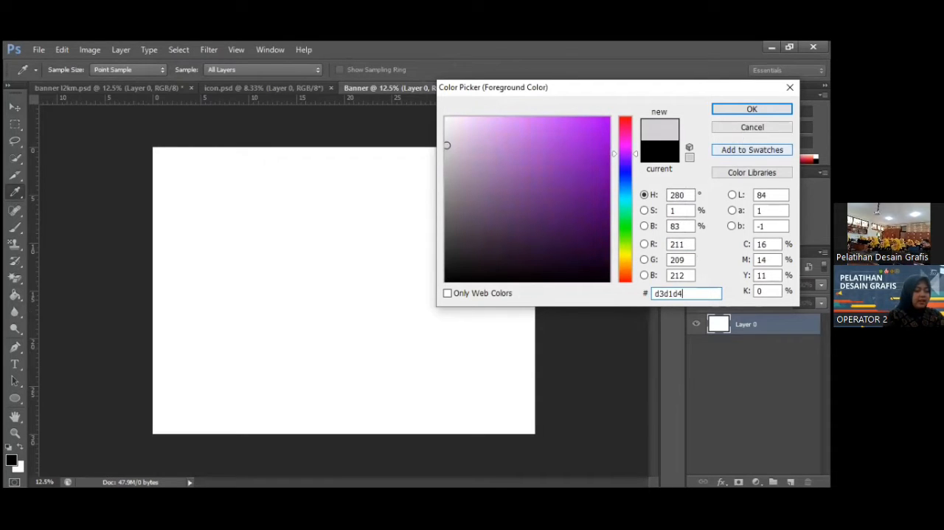
{"action": "left_click", "coordinate": [741, 108]}
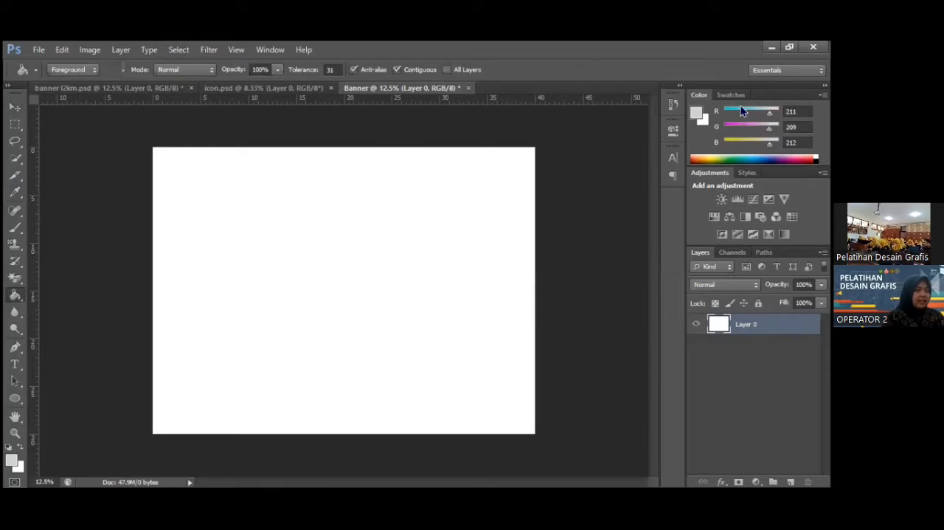
{"action": "left_click", "coordinate": [285, 229]}
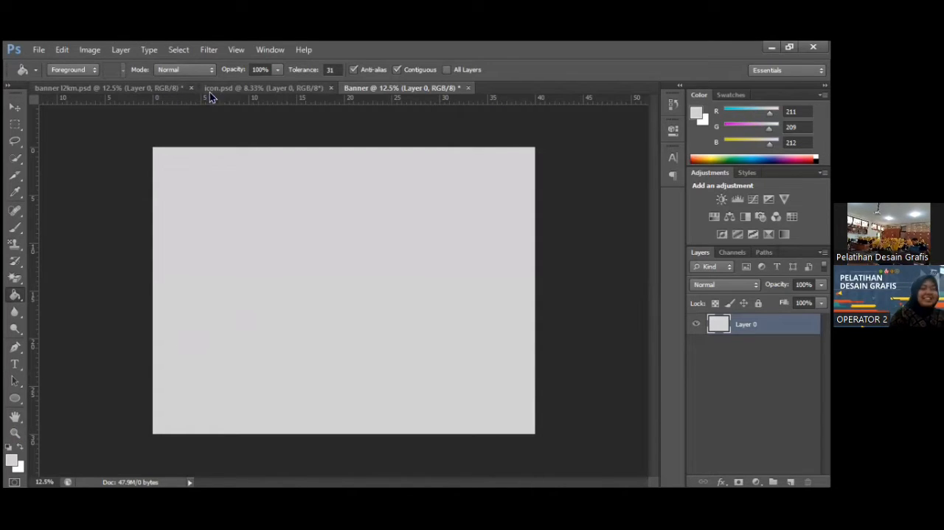
Open the blending options of the background layer, Layer 0, in banner l2km.psd.
{"action": "left_click", "coordinate": [137, 91]}
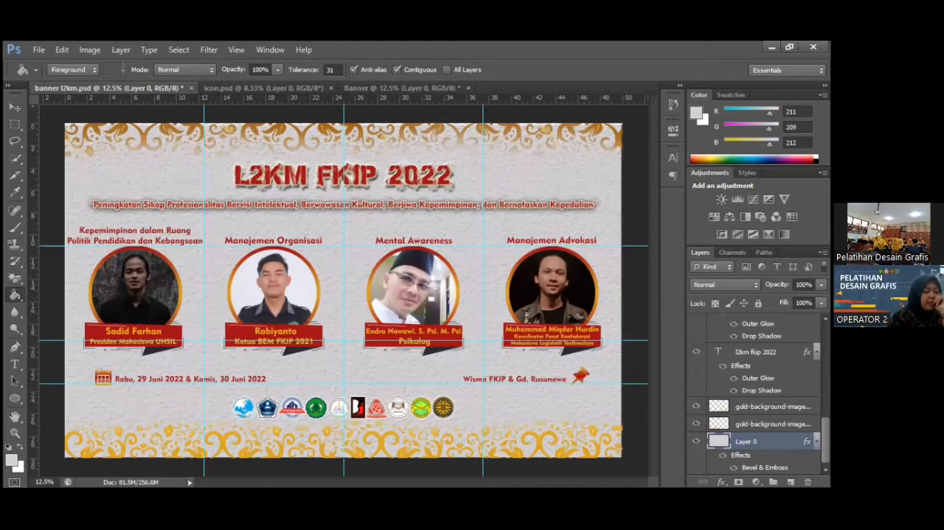
{"action": "right_click", "coordinate": [746, 441]}
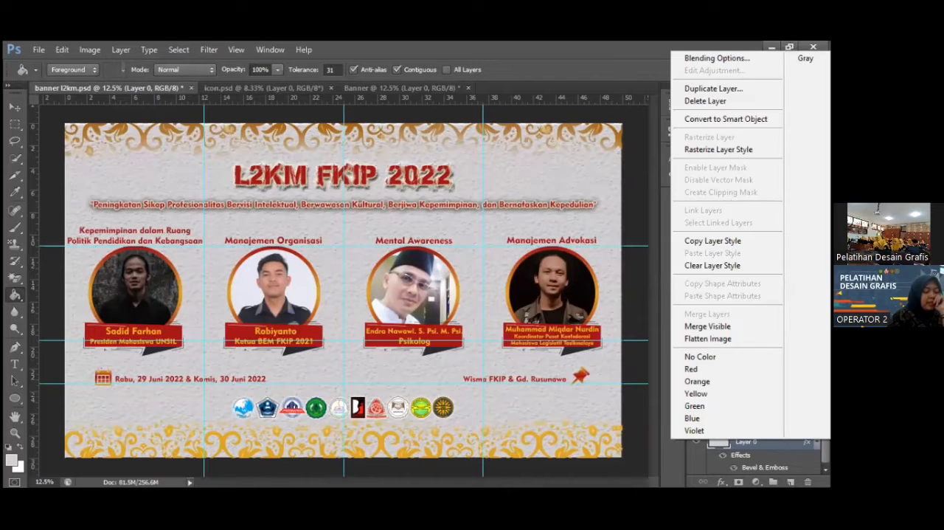
{"action": "left_click", "coordinate": [735, 445]}
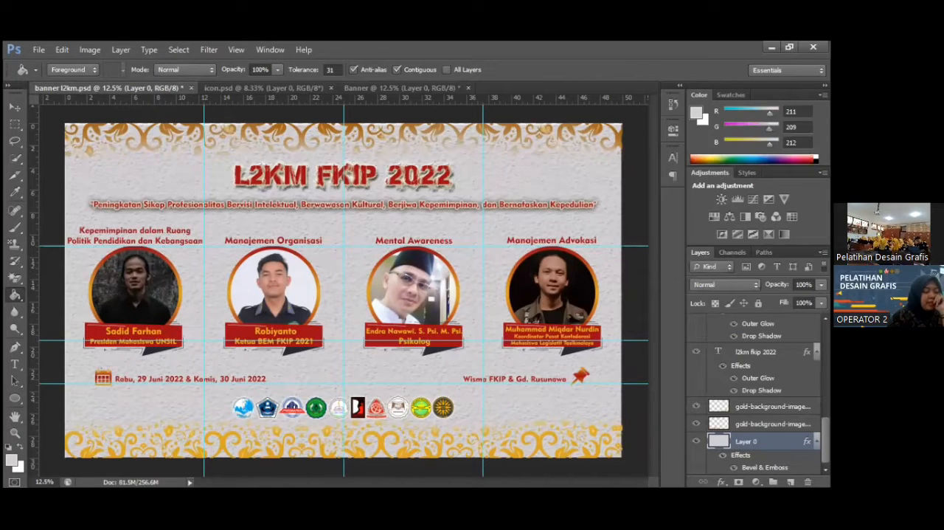
{"action": "right_click", "coordinate": [741, 443]}
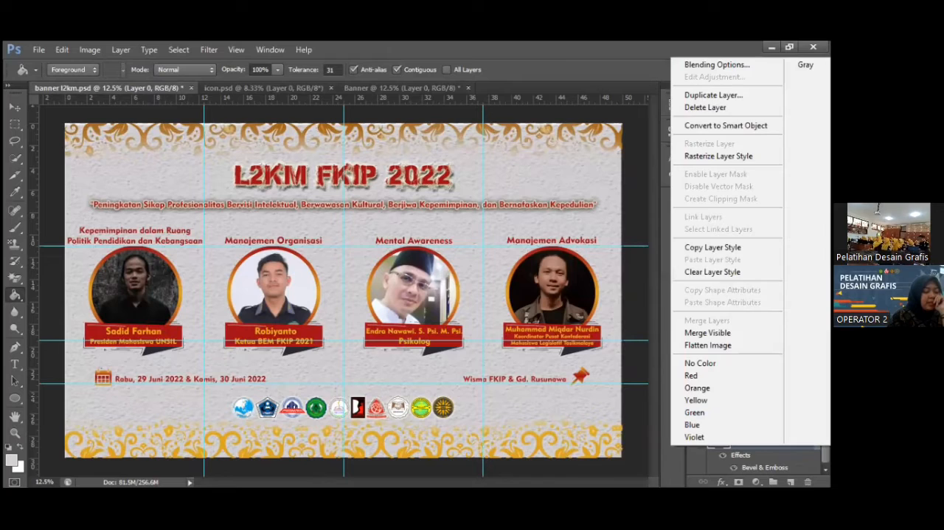
{"action": "left_click", "coordinate": [726, 69]}
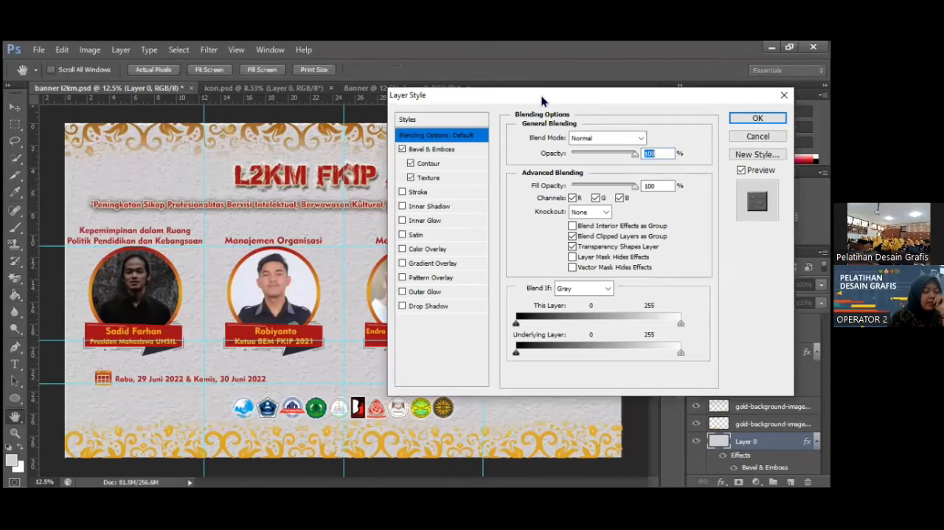
{"action": "left_click_drag", "start_coordinate": [517, 99], "coordinate": [478, 101]}
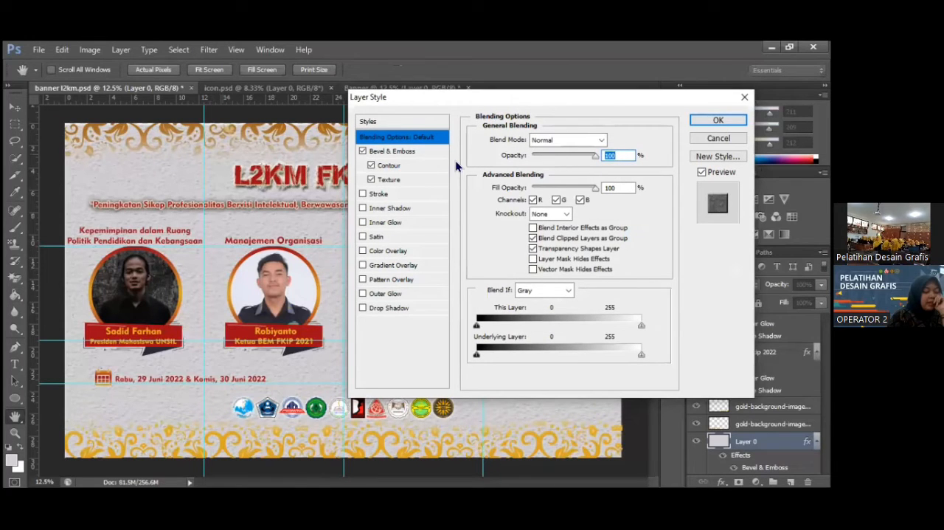
Examine the Bevel & Emboss, Contour and Texture settings of the reference banner's background layer.
{"action": "left_click", "coordinate": [397, 155]}
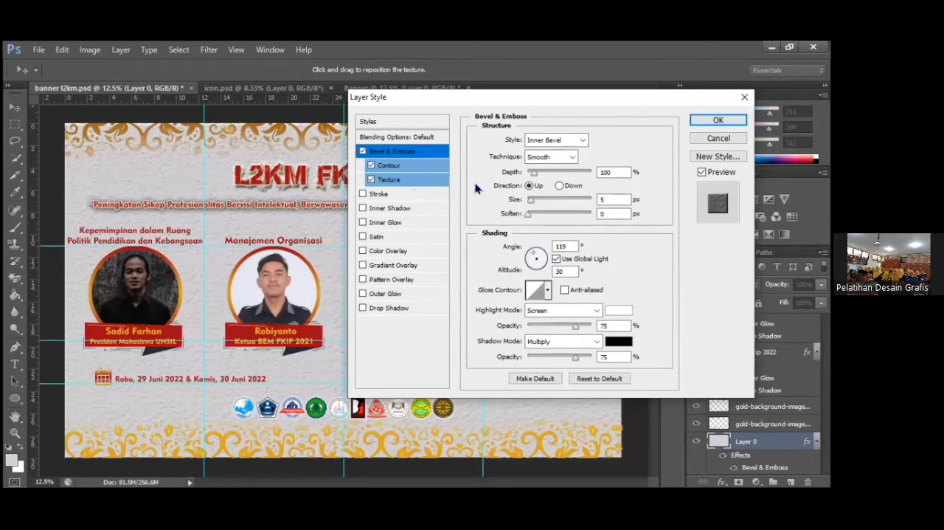
{"action": "left_click", "coordinate": [405, 164]}
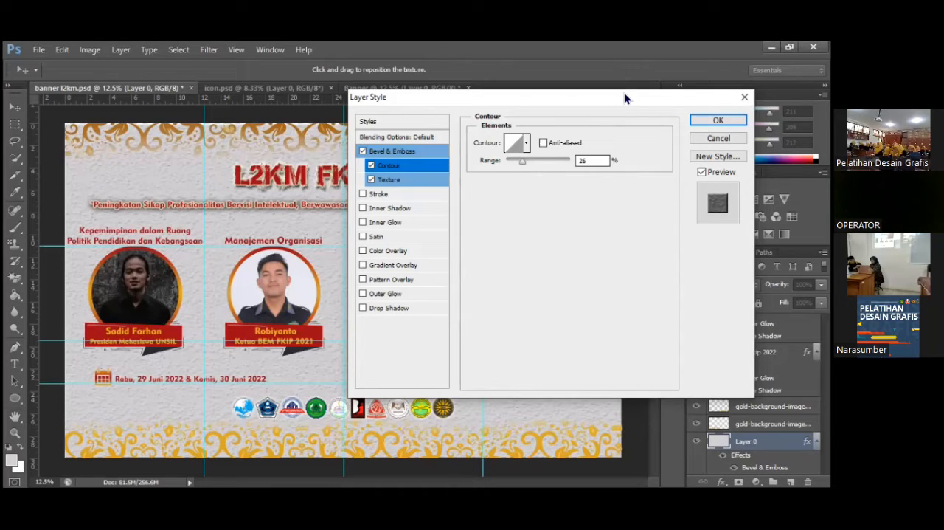
{"action": "left_click", "coordinate": [395, 162]}
{"action": "left_click", "coordinate": [391, 179]}
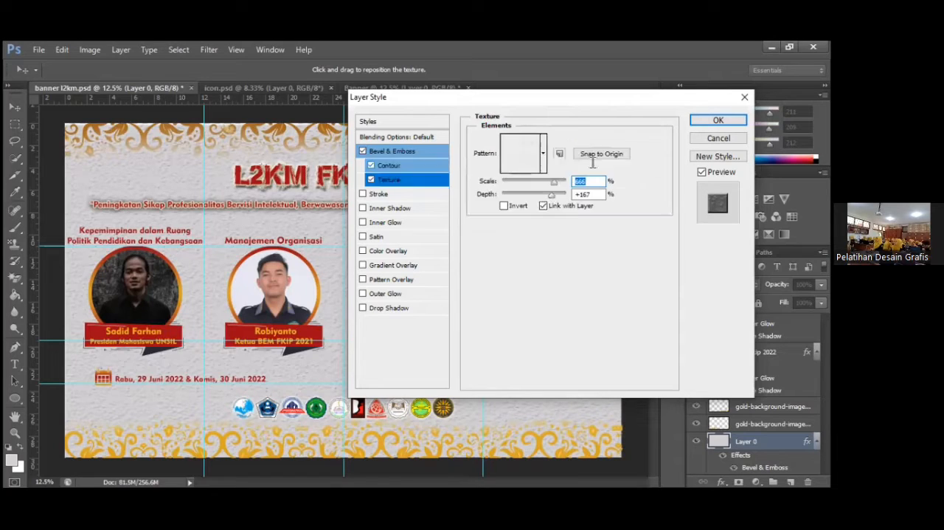
{"action": "left_click", "coordinate": [389, 166]}
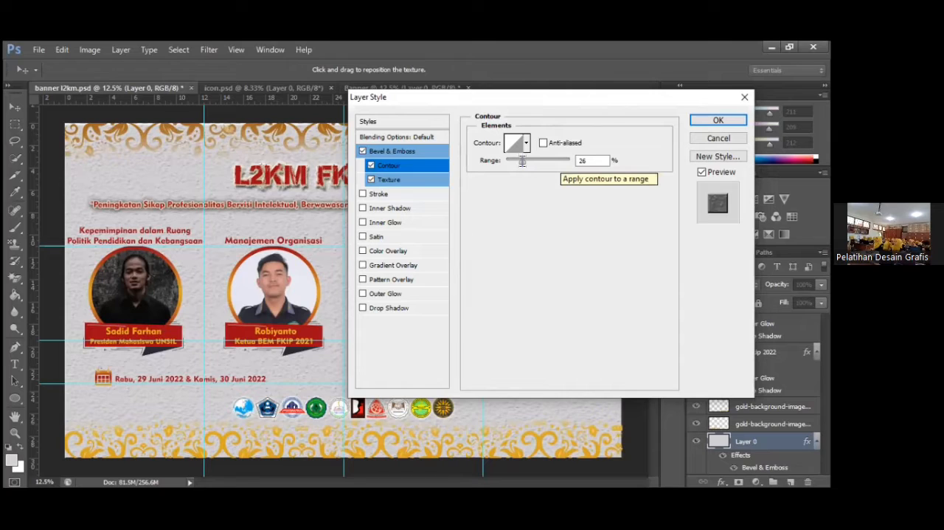
{"action": "left_click", "coordinate": [522, 161]}
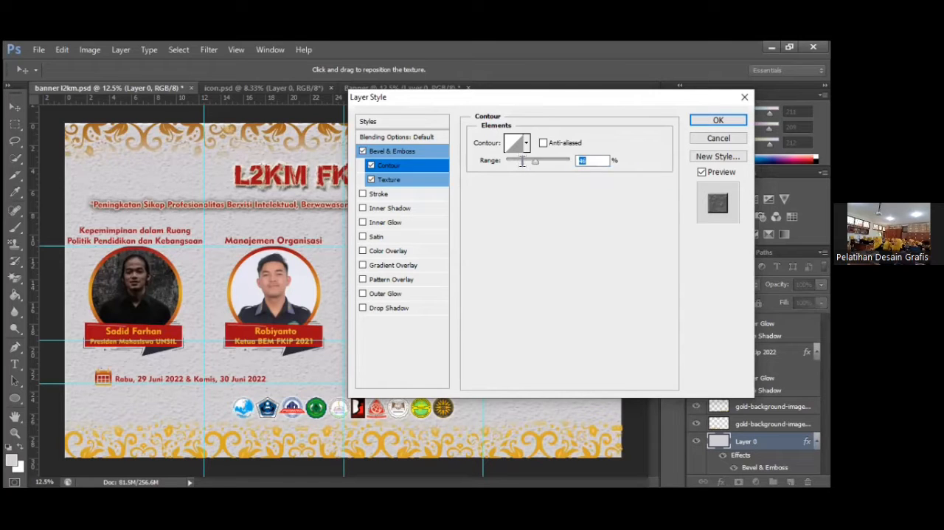
{"action": "left_click", "coordinate": [408, 179]}
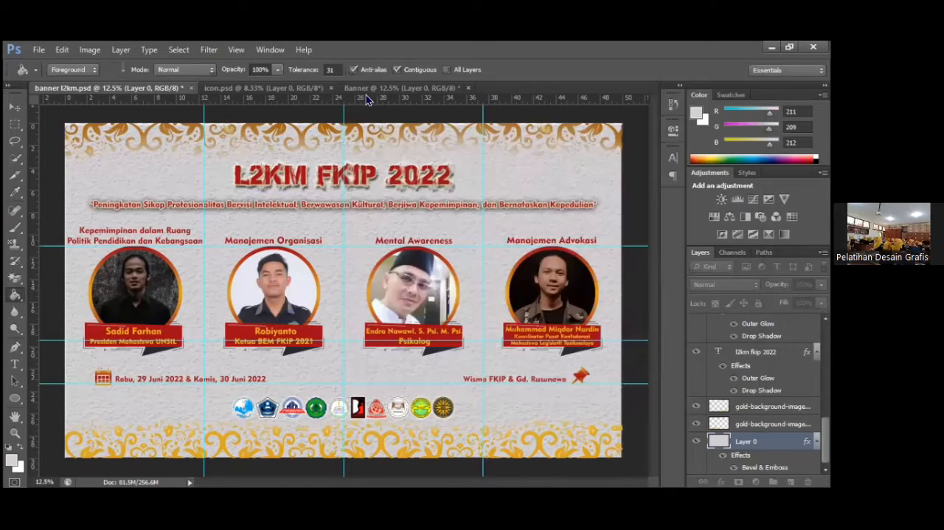
Enable Bevel & Emboss with its Contour and Texture options on Layer 0 of the Banner document.
{"action": "key", "text": "Return"}
{"action": "left_click", "coordinate": [367, 93]}
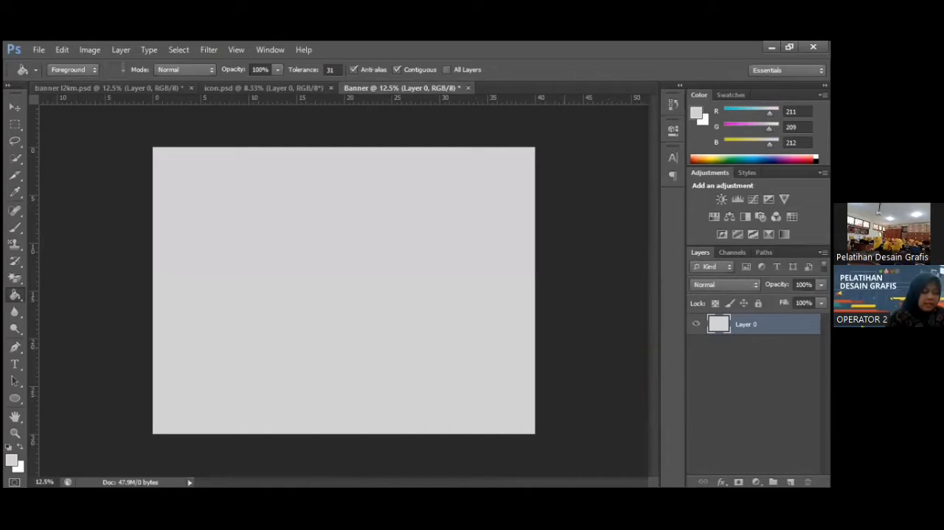
{"action": "right_click", "coordinate": [755, 325]}
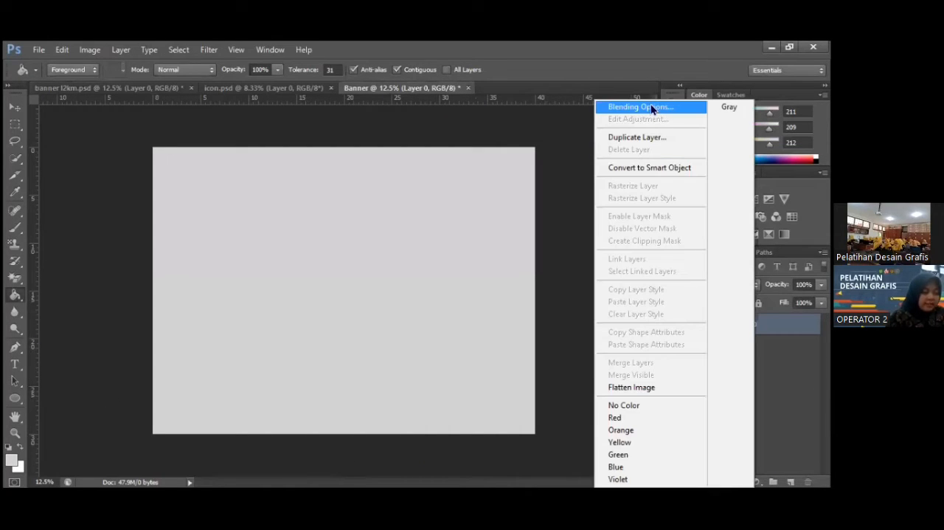
{"action": "left_click", "coordinate": [652, 109]}
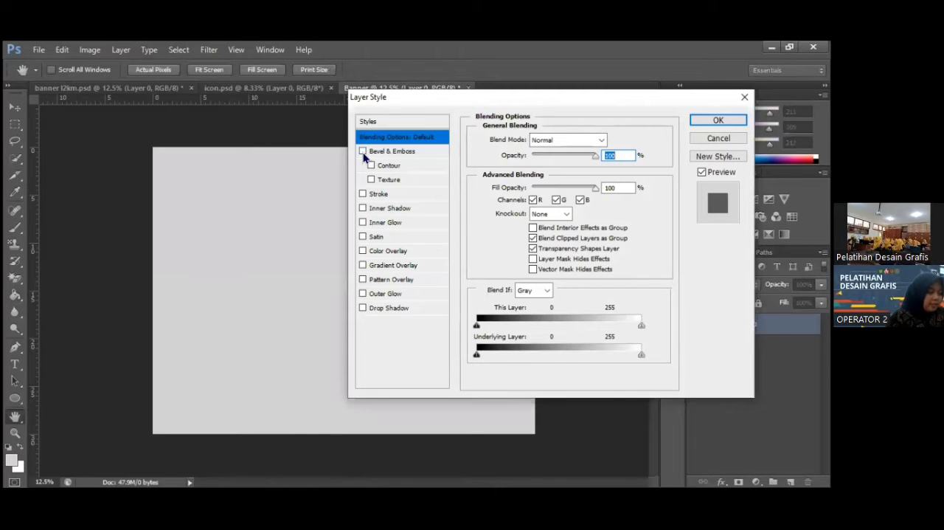
{"action": "left_click", "coordinate": [362, 151]}
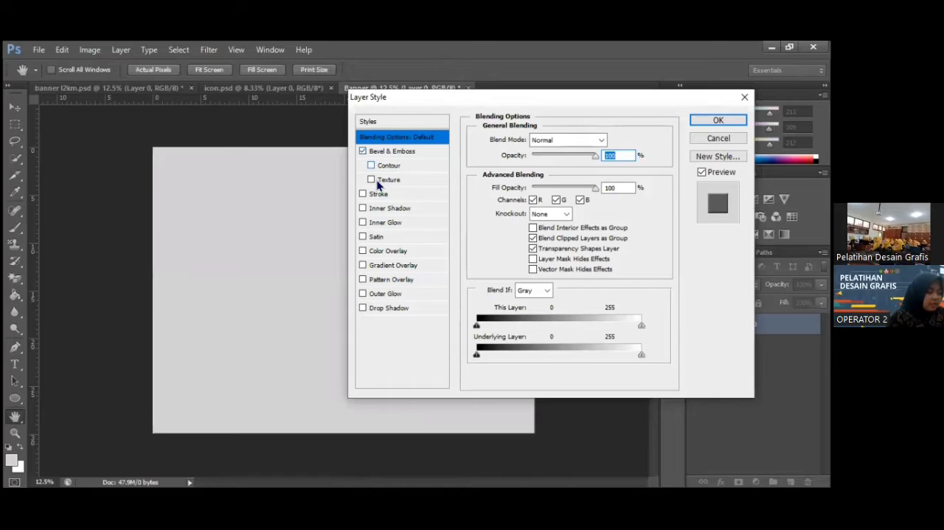
{"action": "left_click", "coordinate": [372, 165]}
{"action": "left_click", "coordinate": [372, 179]}
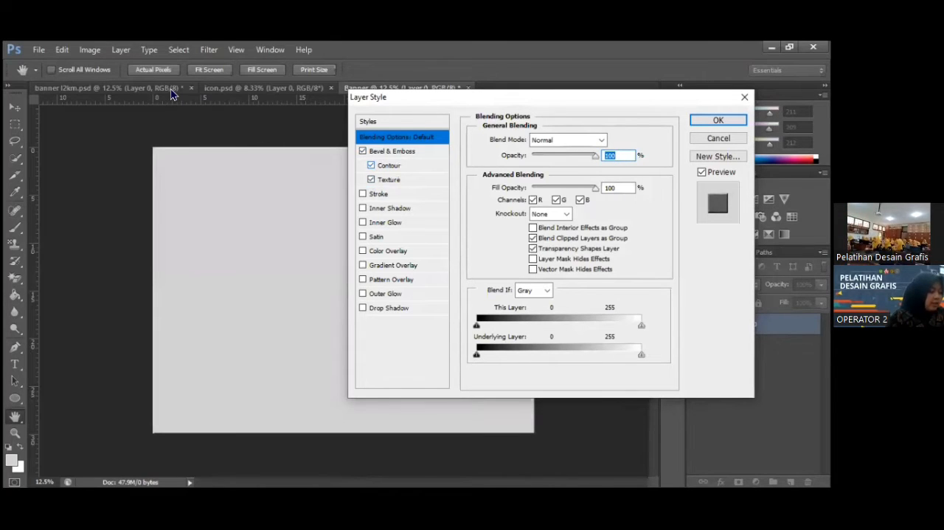
Set the Contour range of Layer 0's Bevel & Emboss effect to 26%.
{"action": "left_click", "coordinate": [388, 165]}
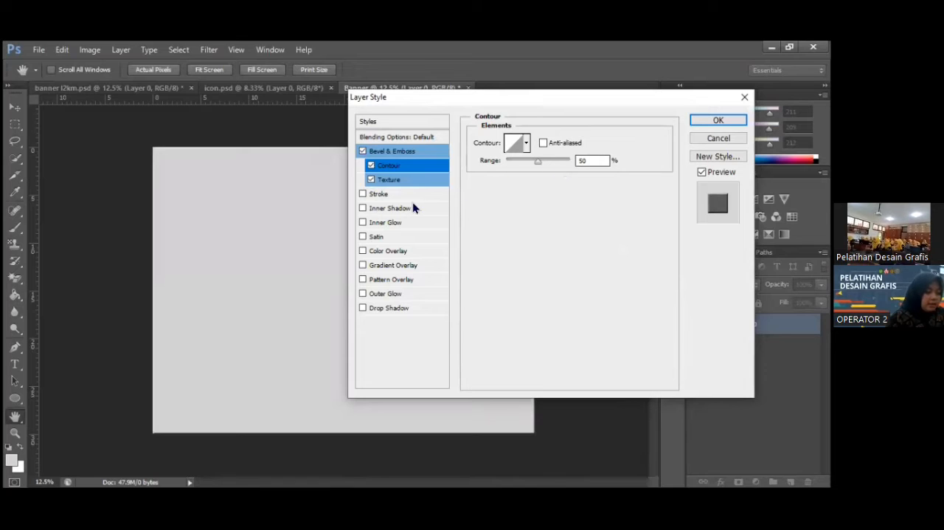
{"action": "double_click", "coordinate": [583, 161]}
{"action": "type", "text": "1"}
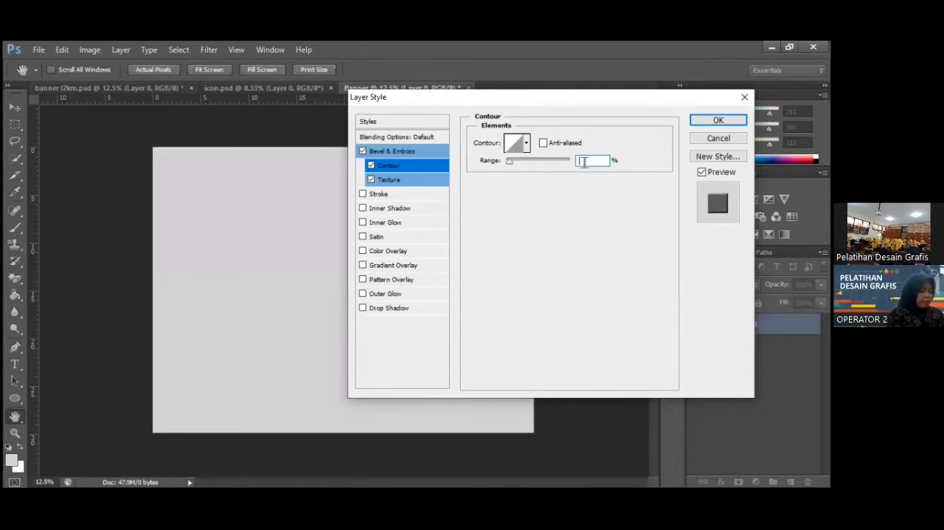
Set the Bevel & Emboss texture to 666% scale and +318% depth and apply the layer style to Layer 0.
{"action": "left_click", "coordinate": [391, 179]}
{"action": "double_click", "coordinate": [583, 181]}
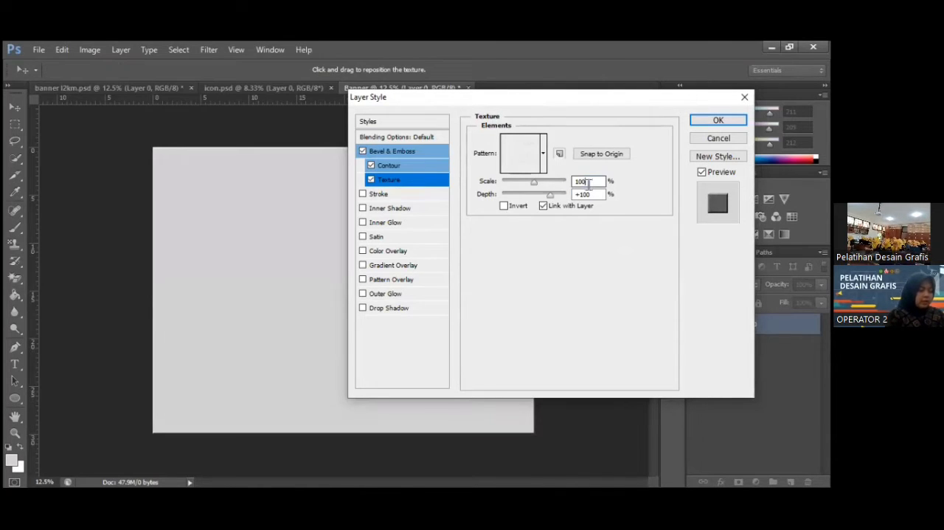
{"action": "type", "text": "6"}
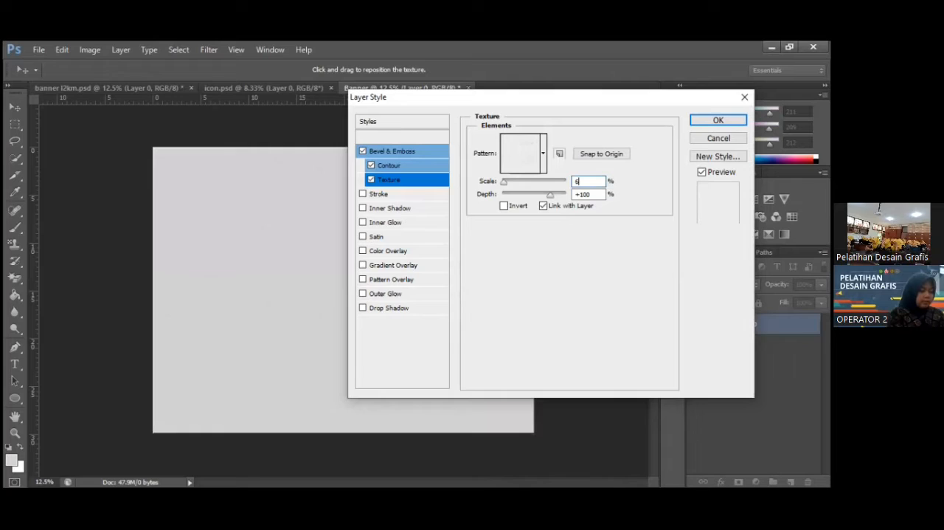
{"action": "type", "text": "66"}
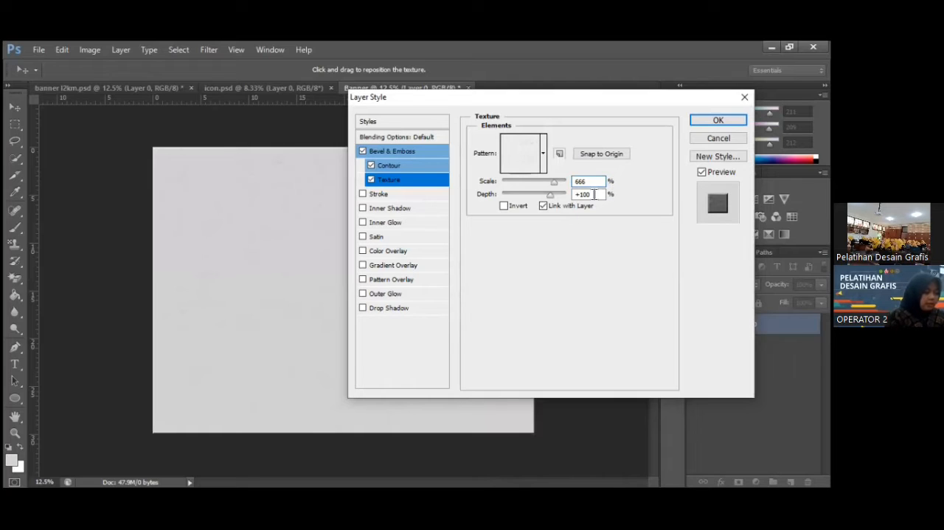
{"action": "left_click", "coordinate": [551, 194]}
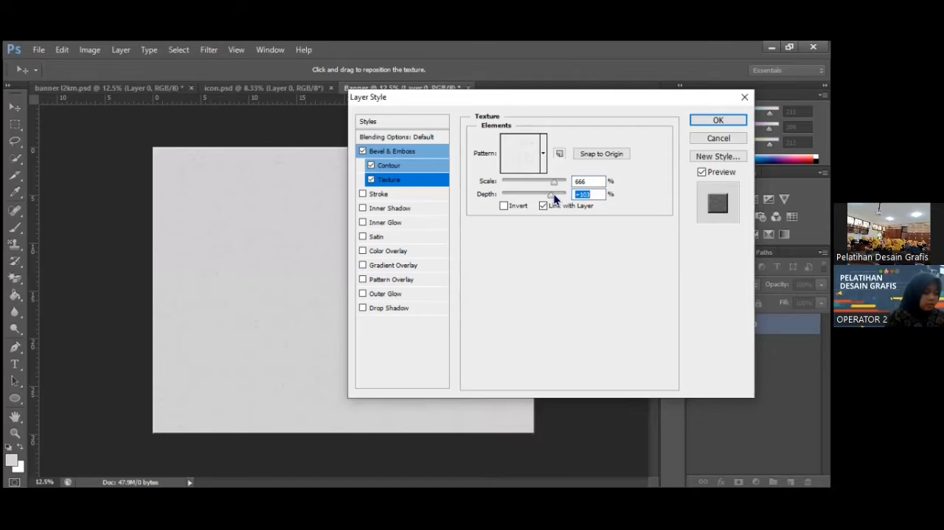
{"action": "left_click_drag", "start_coordinate": [553, 194], "coordinate": [559, 194]}
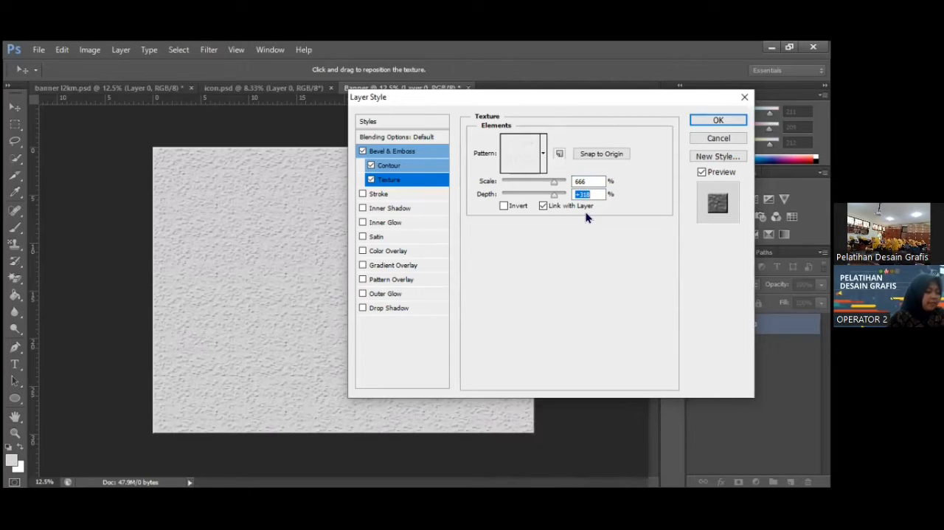
{"action": "left_click_drag", "start_coordinate": [526, 100], "coordinate": [541, 118]}
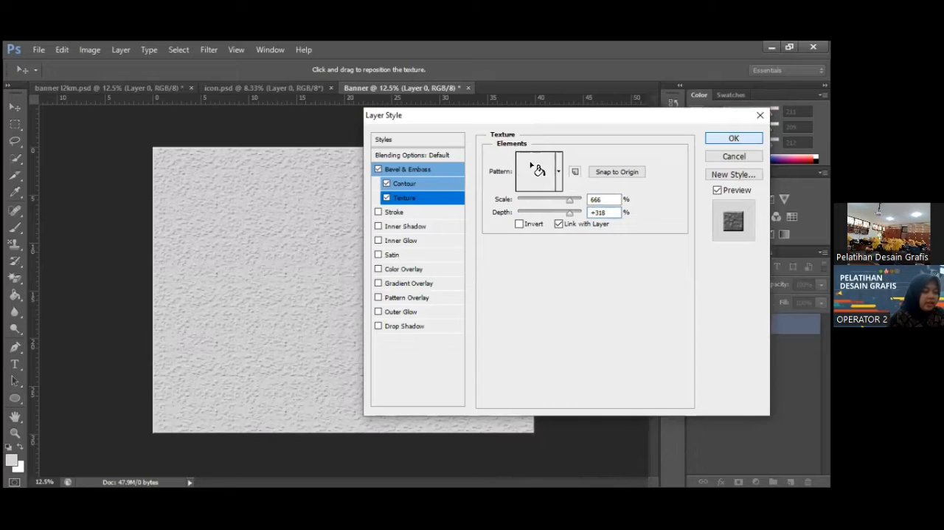
{"action": "key", "text": "Return"}
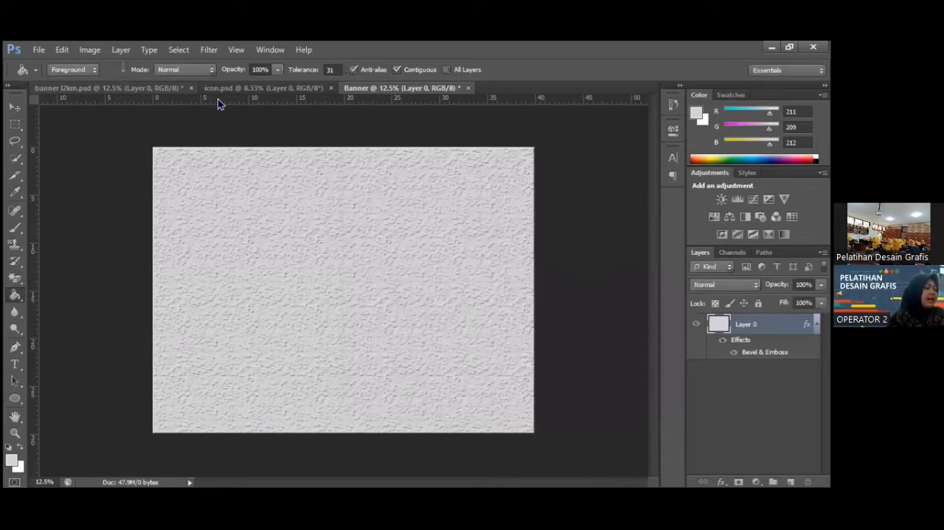
Start a text line near the upper middle of the Banner canvas in the GypsyRose font at 48 pt.
{"action": "left_click", "coordinate": [153, 86]}
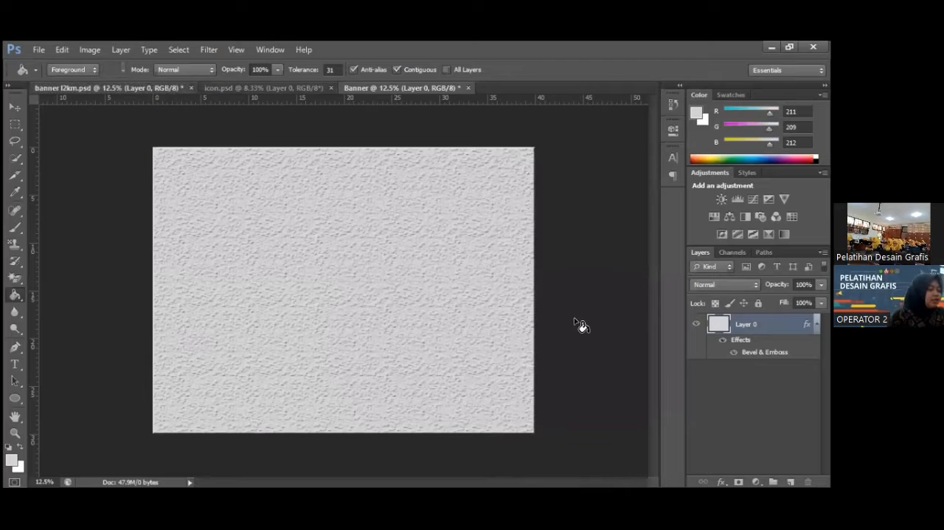
{"action": "left_click", "coordinate": [371, 87]}
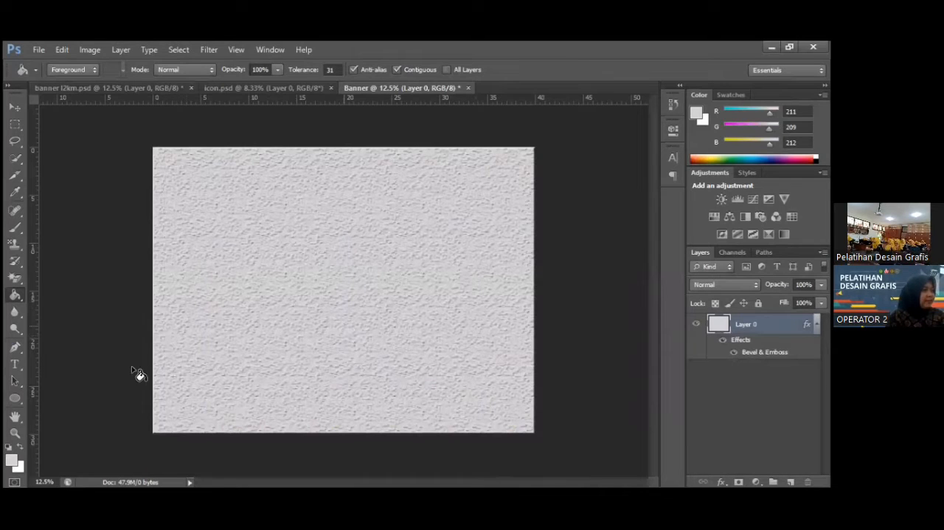
{"action": "left_click", "coordinate": [14, 364]}
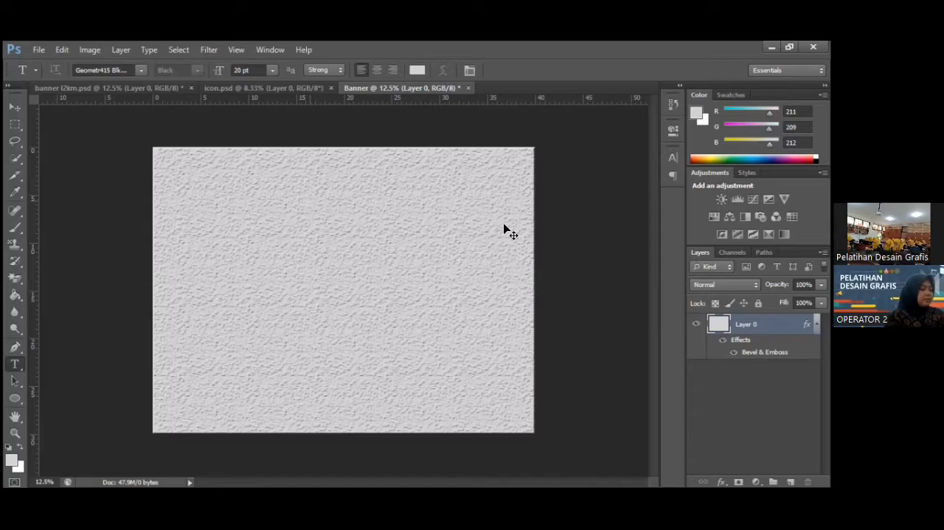
{"action": "left_click", "coordinate": [310, 200]}
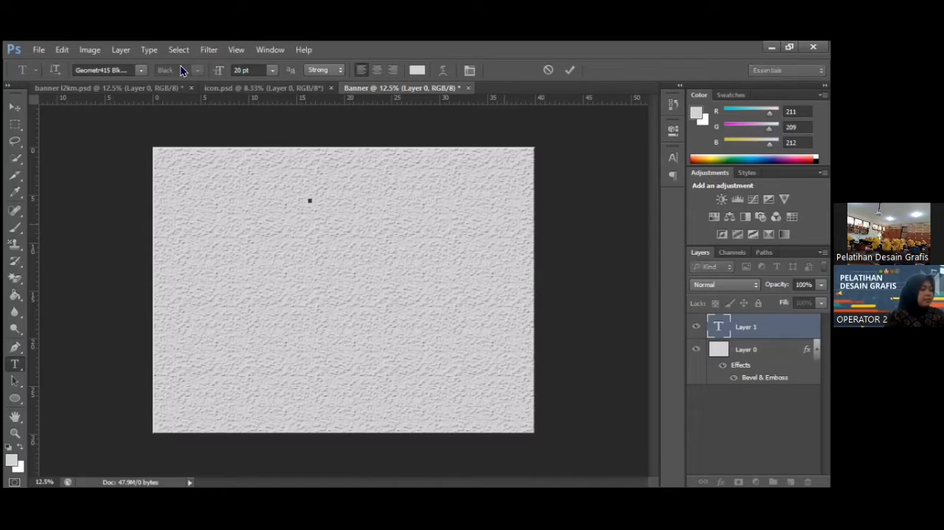
{"action": "left_click", "coordinate": [270, 75]}
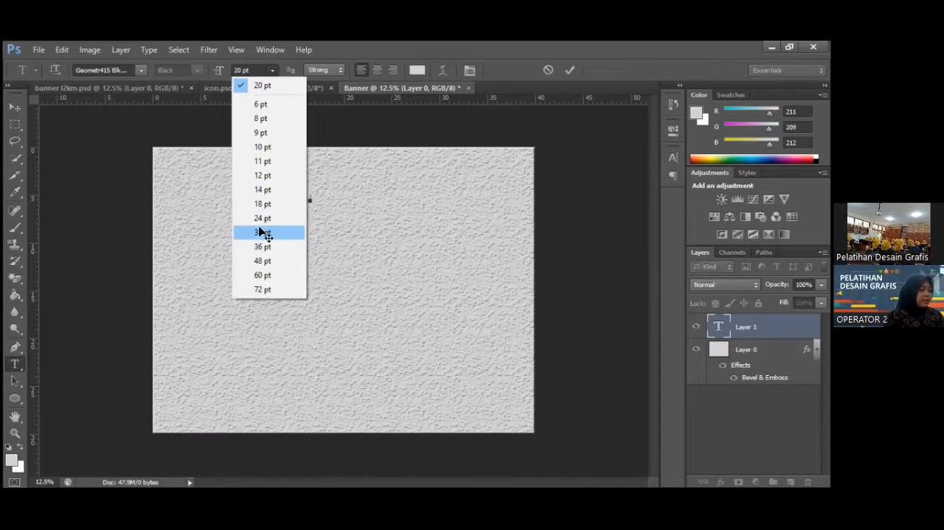
{"action": "left_click", "coordinate": [262, 233]}
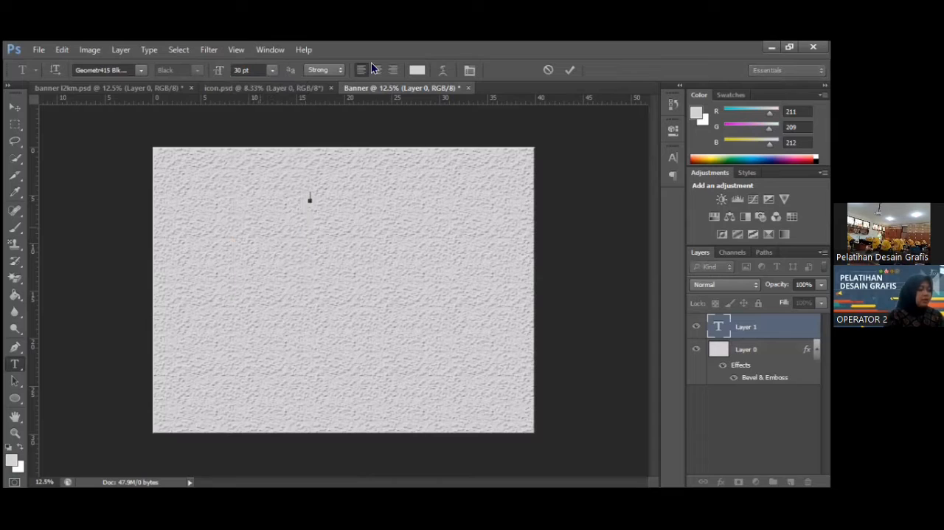
{"action": "left_click", "coordinate": [273, 70]}
{"action": "left_click", "coordinate": [282, 262]}
{"action": "left_click", "coordinate": [139, 71]}
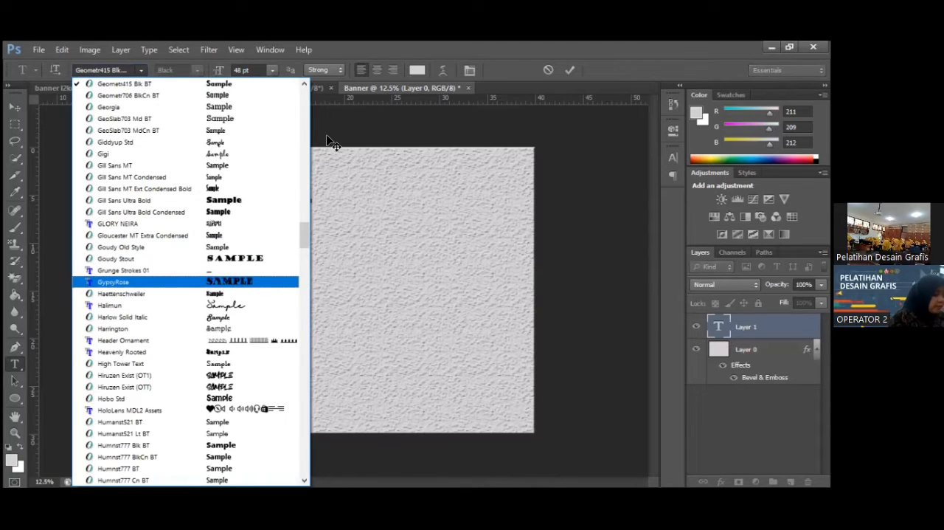
{"action": "key", "text": "Return"}
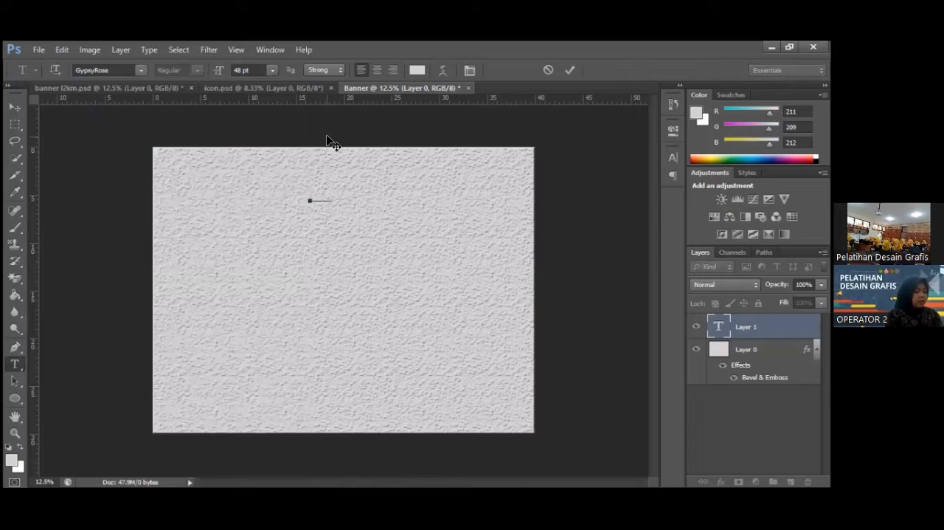
Set the text colour to yellow, ffe60f.
{"action": "left_click", "coordinate": [418, 71]}
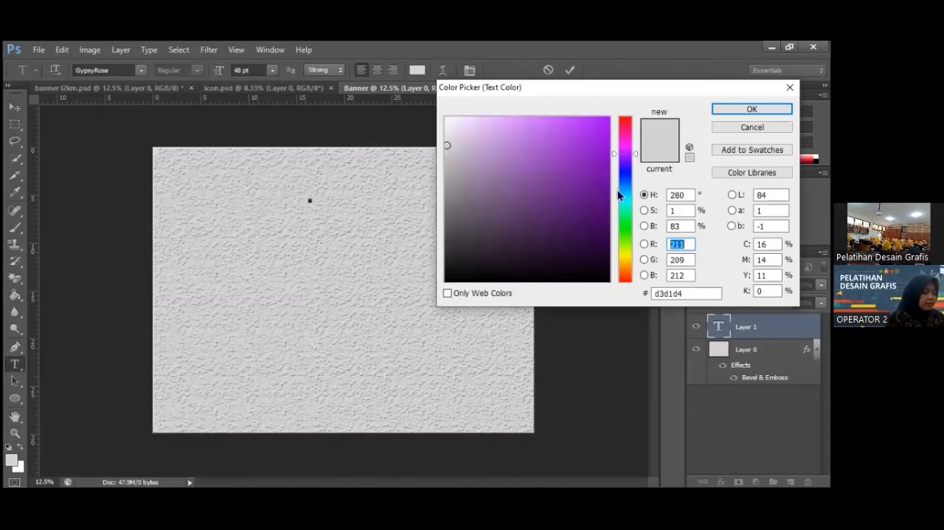
{"action": "left_click", "coordinate": [625, 257]}
{"action": "left_click_drag", "start_coordinate": [583, 147], "coordinate": [581, 140]}
{"action": "left_click", "coordinate": [600, 118]}
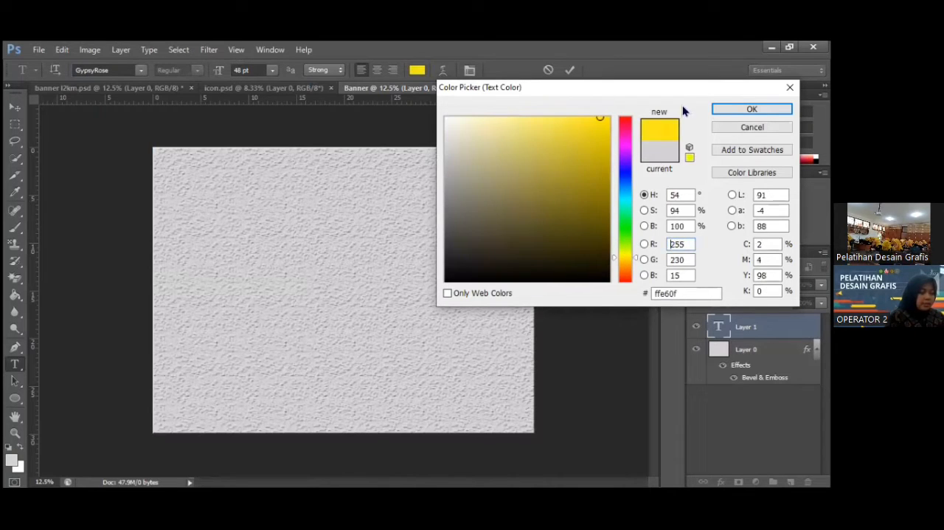
{"action": "left_click", "coordinate": [738, 111]}
Try the title text L2KM in the GypsyRose font and delete it again.
{"action": "left_click", "coordinate": [308, 194]}
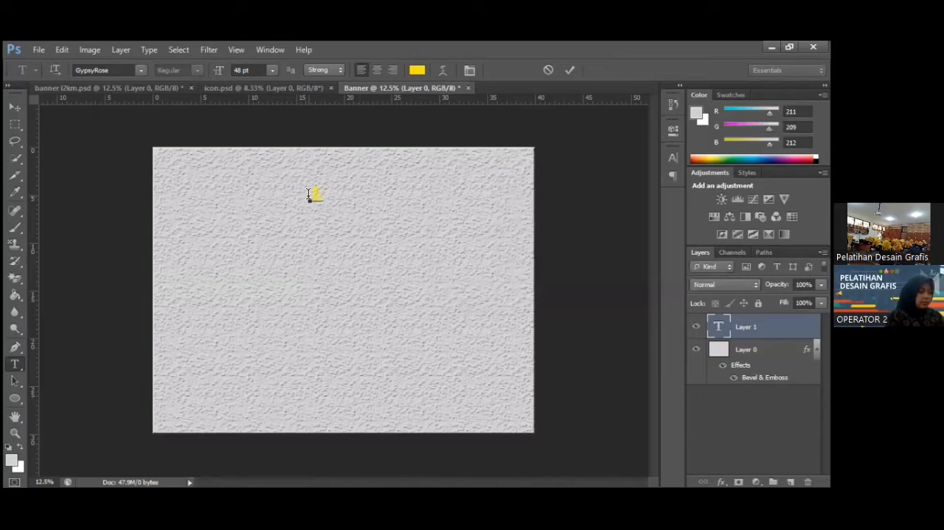
{"action": "type", "text": "L2KM"}
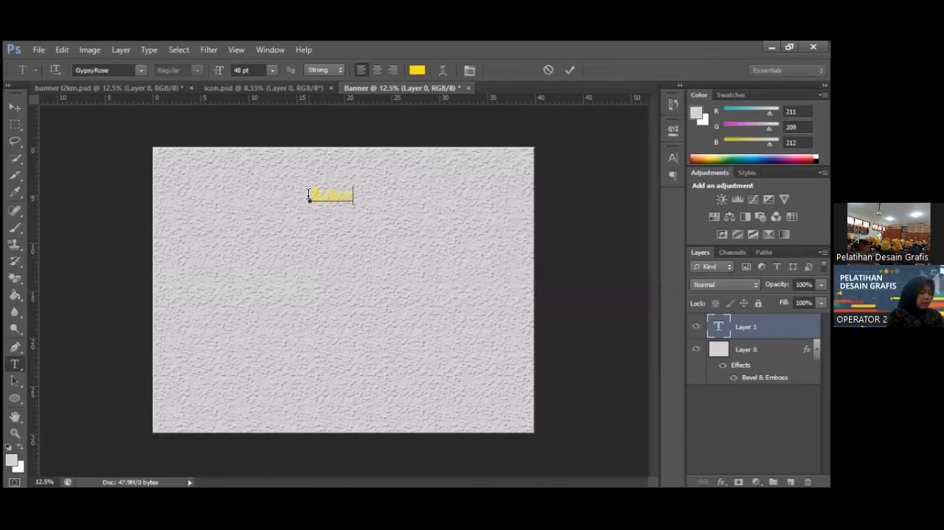
{"action": "key", "text": "BackSpace"}
{"action": "key", "text": "BackSpace"}
{"action": "key", "text": "BackSpace"}
{"action": "key", "text": "BackSpace"}
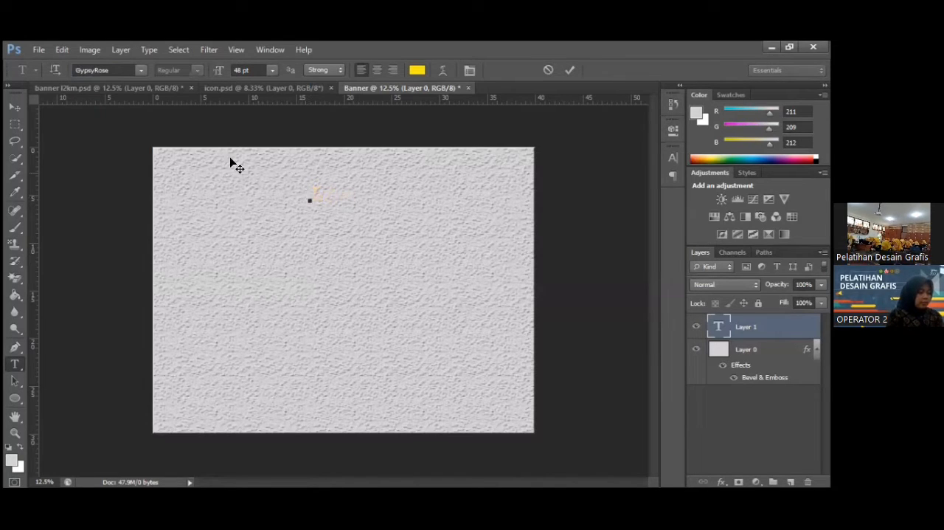
Switch the font to JFJungleRock and enter the title text L2KM.
{"action": "left_click", "coordinate": [140, 71]}
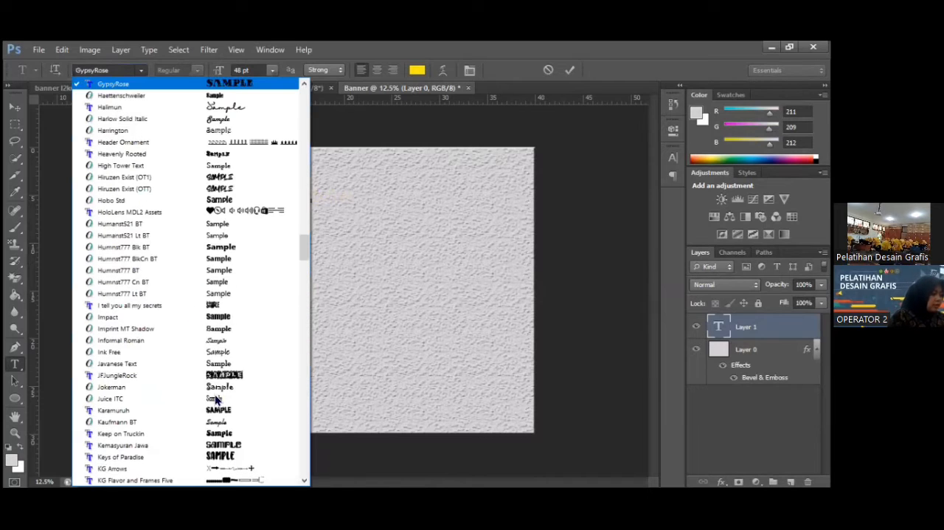
{"action": "left_click", "coordinate": [200, 377]}
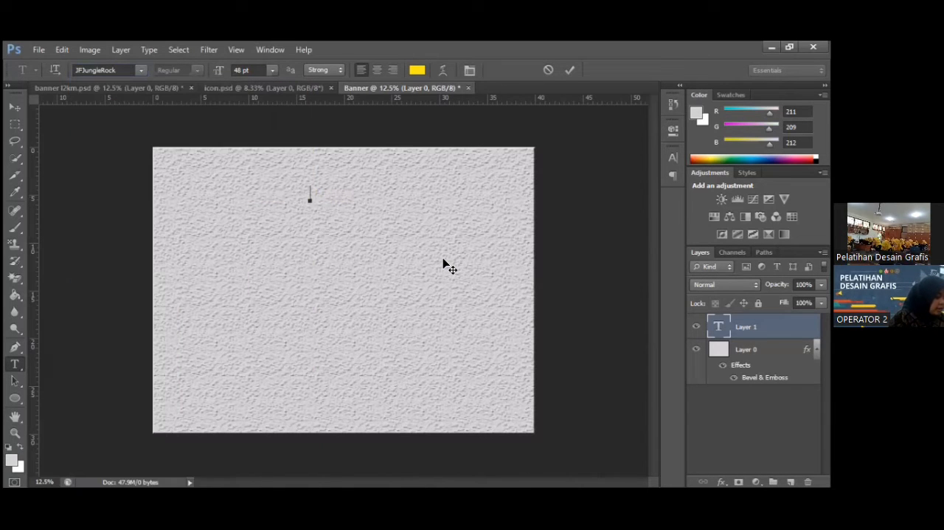
{"action": "type", "text": "L2KM"}
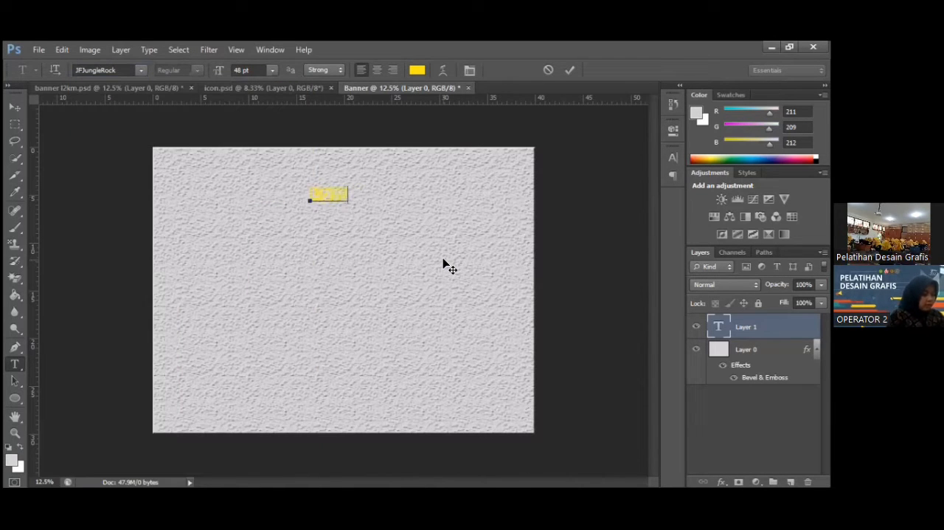
Recolour the whole L2KM title text black, 000000.
{"action": "key", "text": "ctrl+a"}
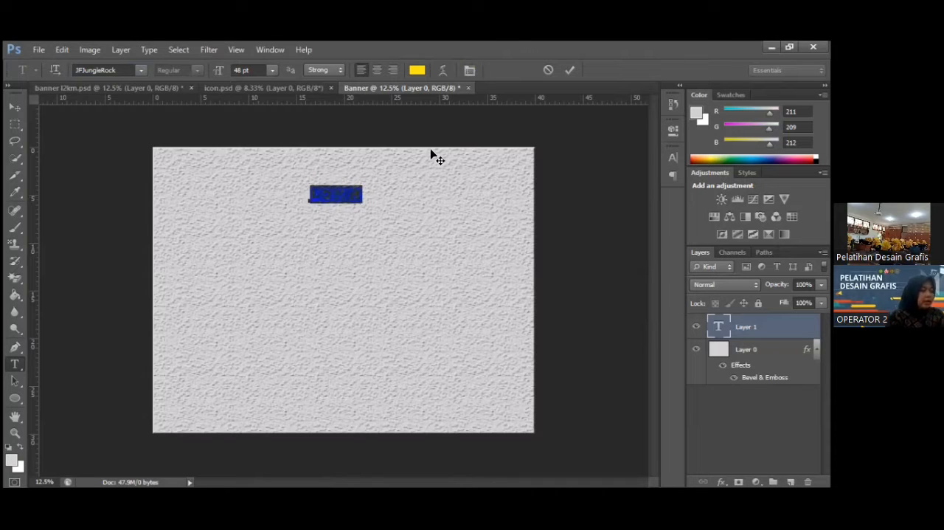
{"action": "left_click", "coordinate": [417, 70]}
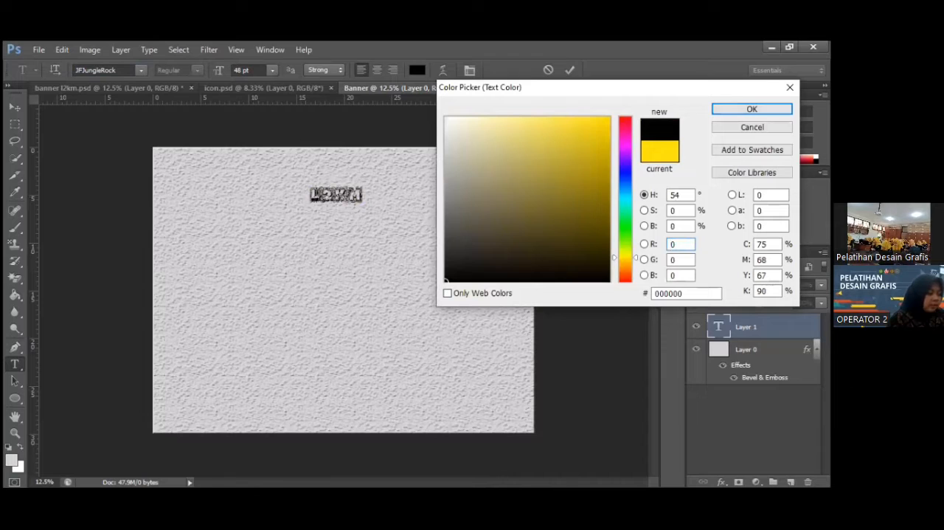
{"action": "left_click", "coordinate": [732, 110]}
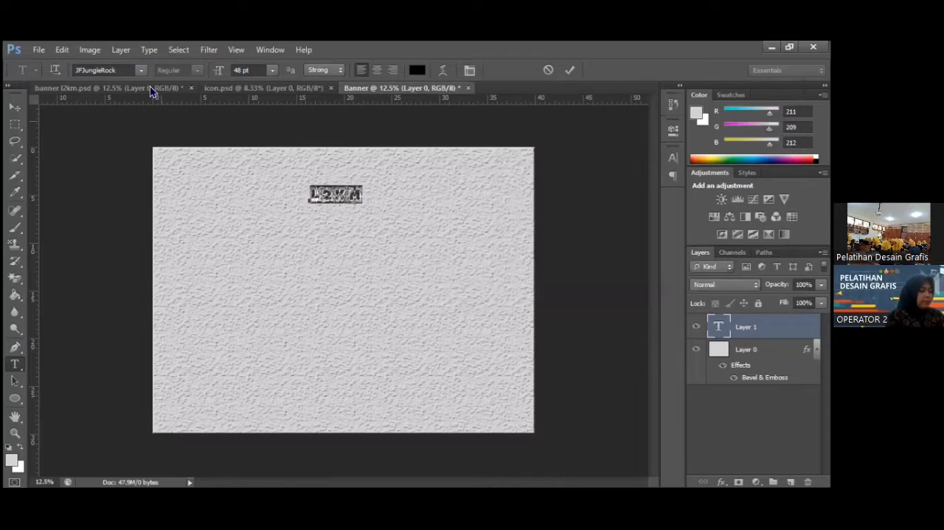
Change the L2KM title's font to Kemasyuran Jawa and extend the text to L2KM 2022.
{"action": "left_click", "coordinate": [144, 72]}
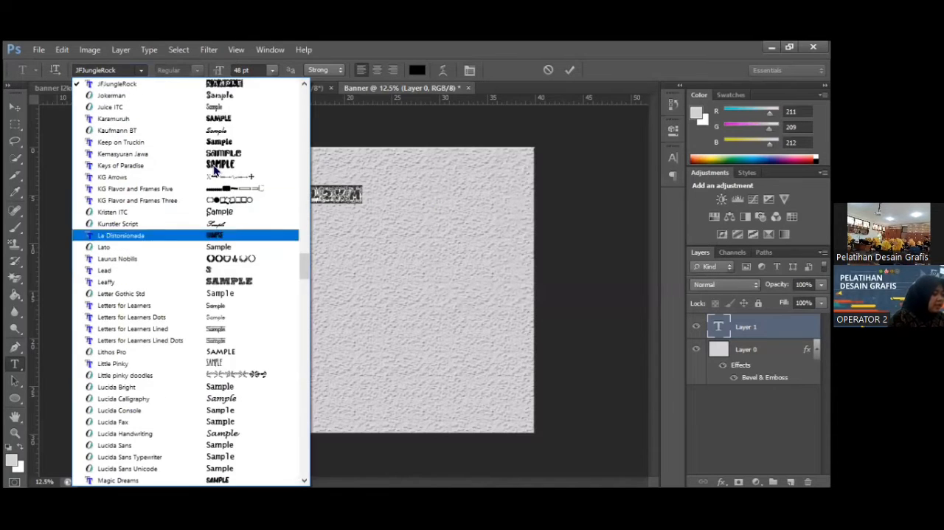
{"action": "left_click", "coordinate": [204, 154]}
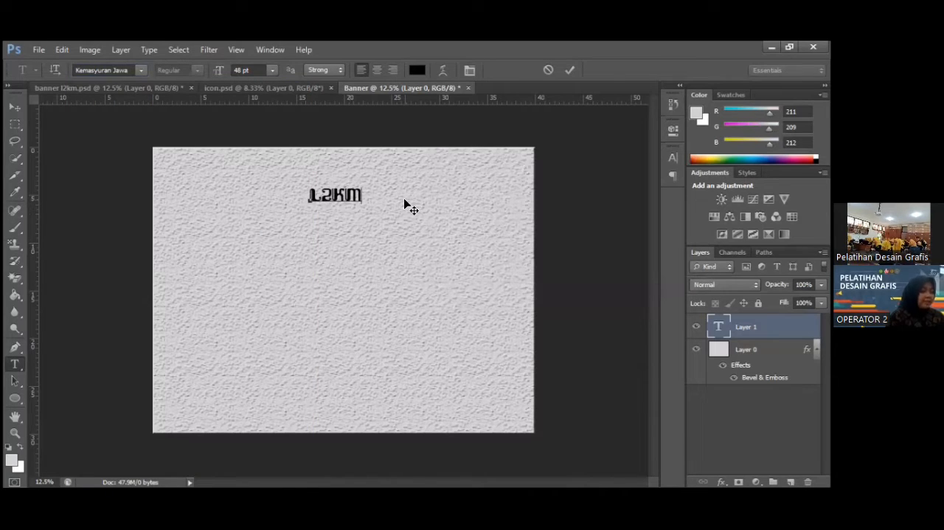
{"action": "type", "text": "2022"}
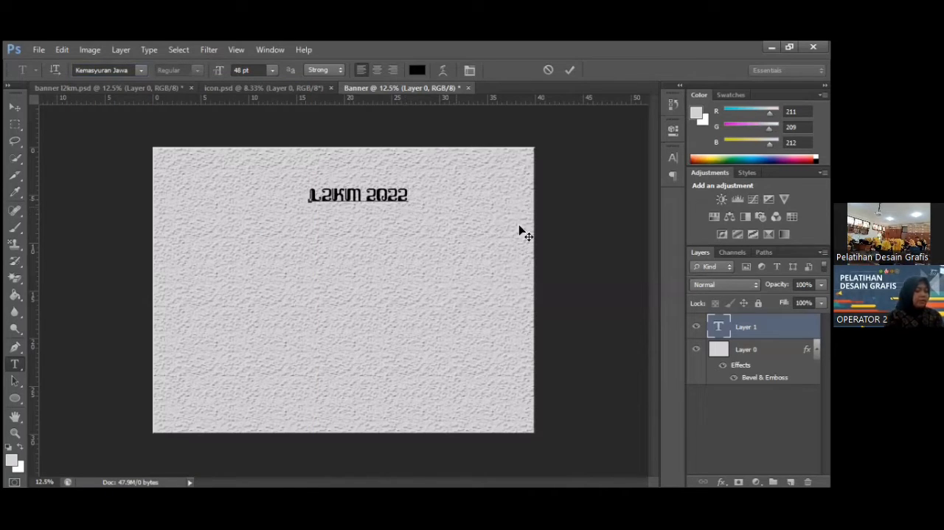
Try the whole L2KM 2022 title text at 72 pt and set it back to 48 pt.
{"action": "key", "text": "ctrl+a"}
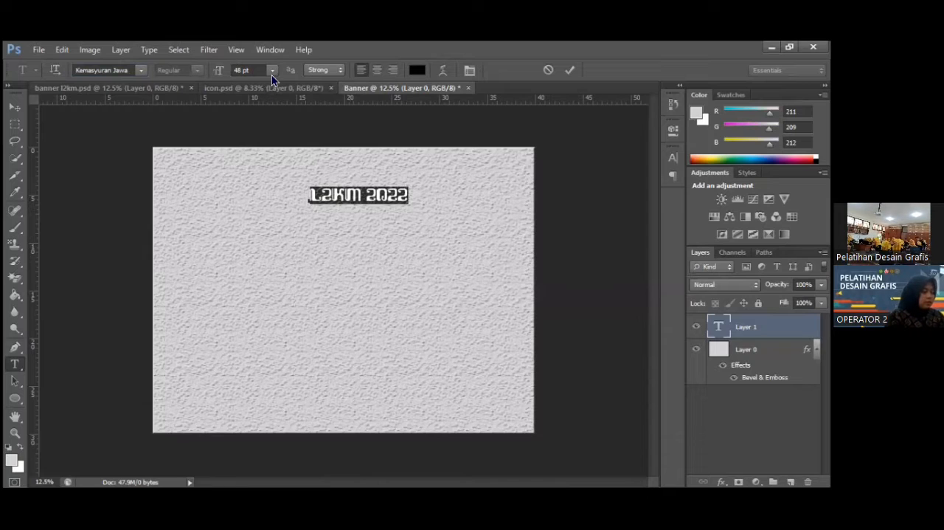
{"action": "left_click", "coordinate": [272, 74]}
{"action": "left_click", "coordinate": [259, 290]}
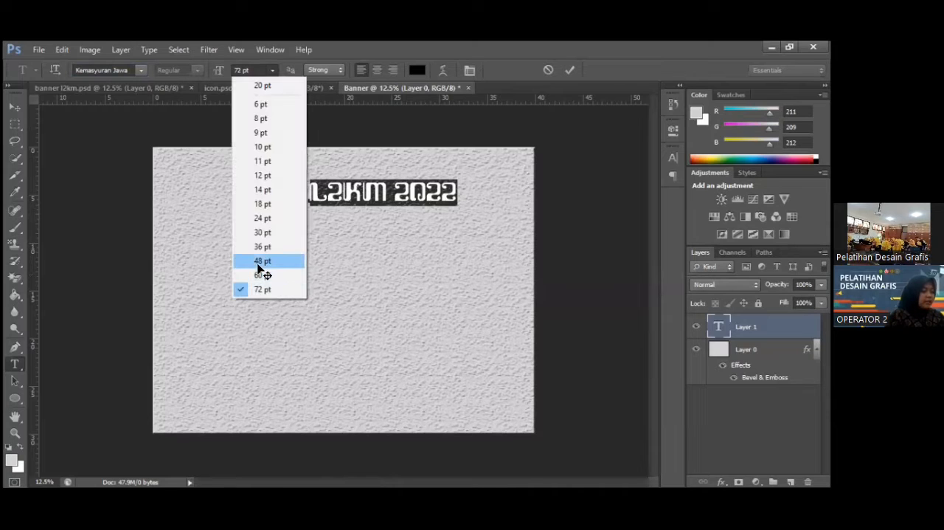
{"action": "left_click", "coordinate": [259, 267]}
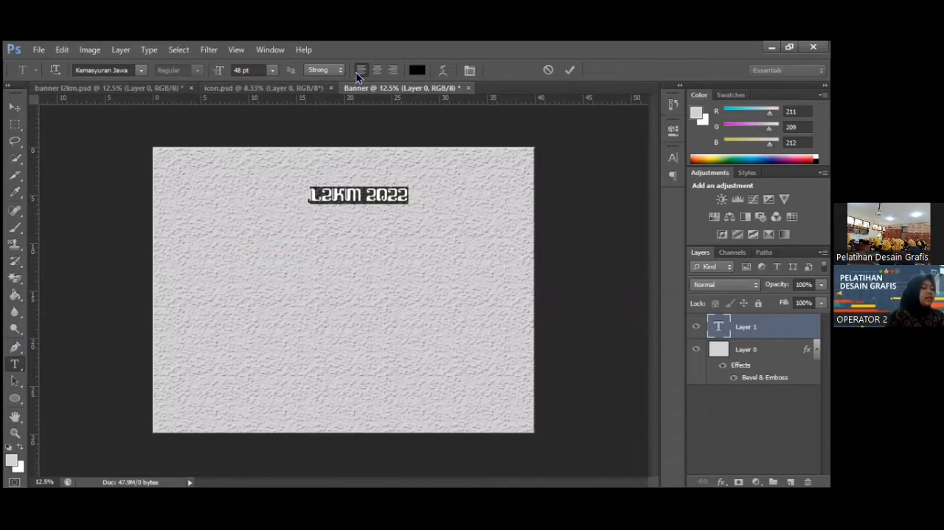
{"action": "left_click", "coordinate": [416, 71]}
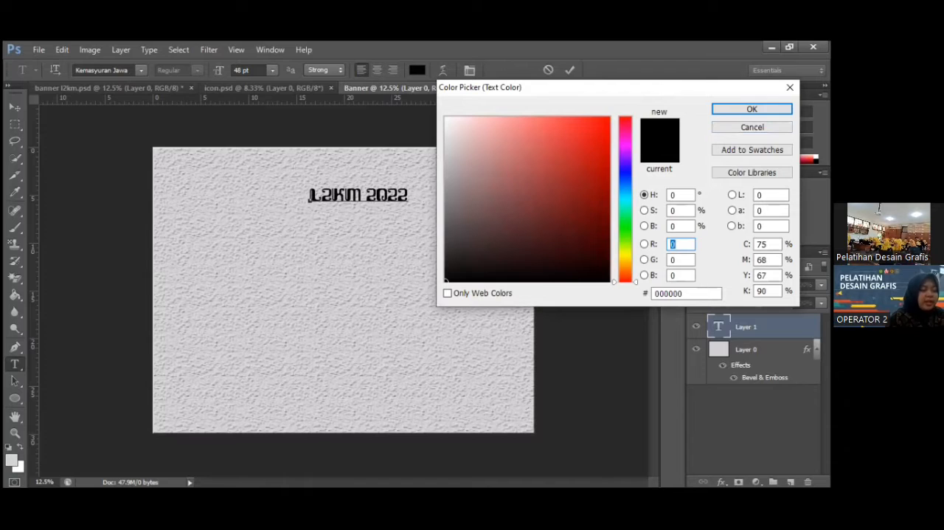
{"action": "left_click_drag", "start_coordinate": [605, 87], "coordinate": [590, 140]}
{"action": "left_click", "coordinate": [776, 139]}
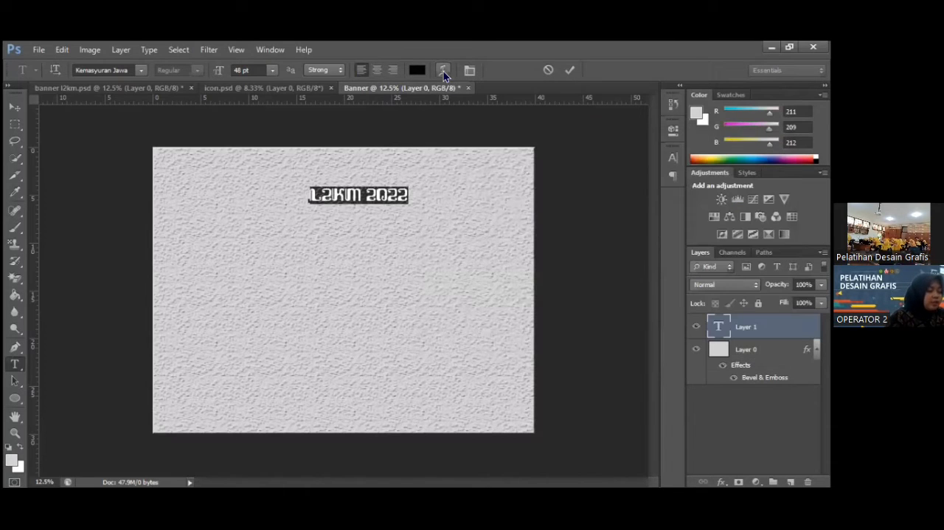
Apply a horizontal Arc warp to the L2KM 2022 title and try bends of +32, -16, +44 and +16%.
{"action": "left_click", "coordinate": [444, 71]}
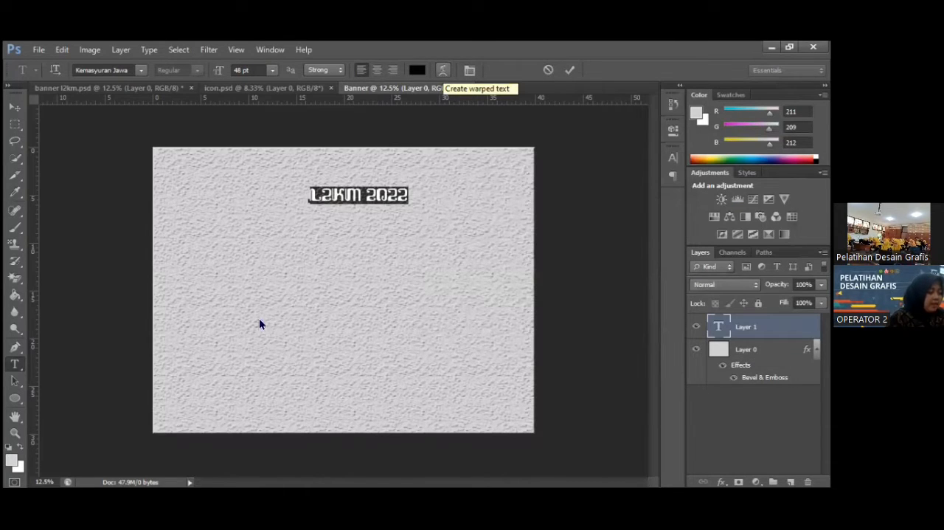
{"action": "left_click", "coordinate": [175, 288]}
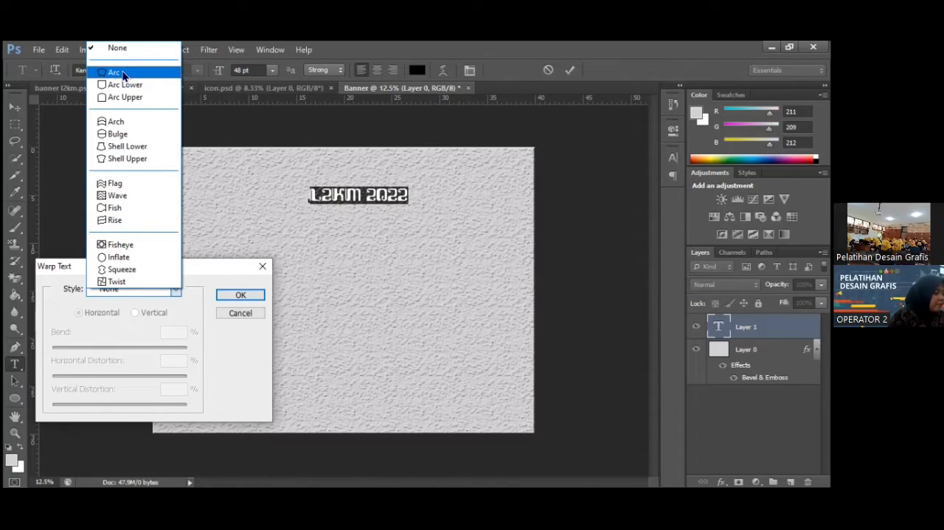
{"action": "left_click", "coordinate": [122, 73]}
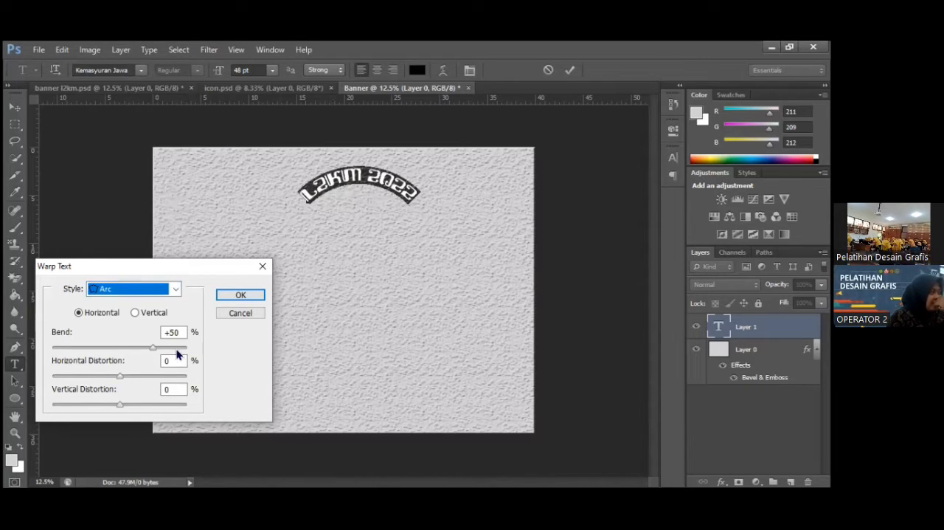
{"action": "left_click", "coordinate": [141, 346]}
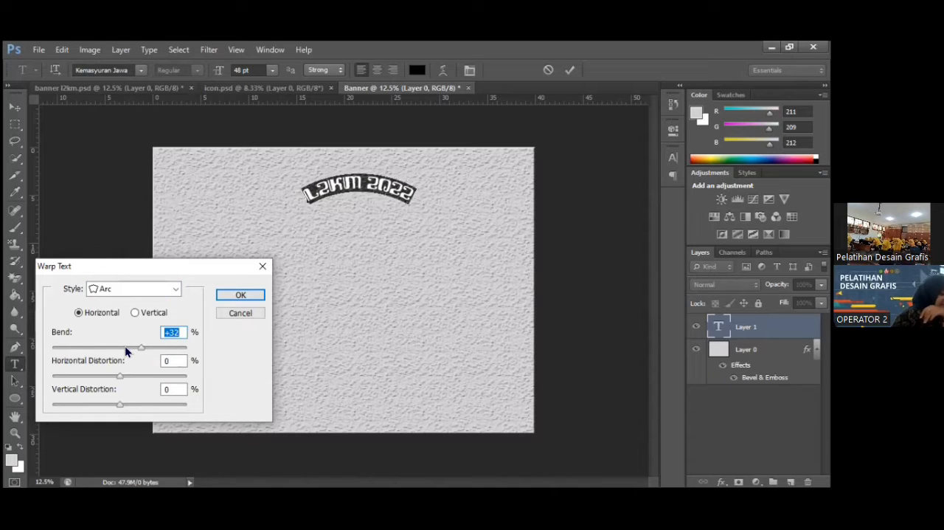
{"action": "left_click", "coordinate": [125, 346]}
{"action": "left_click", "coordinate": [108, 346]}
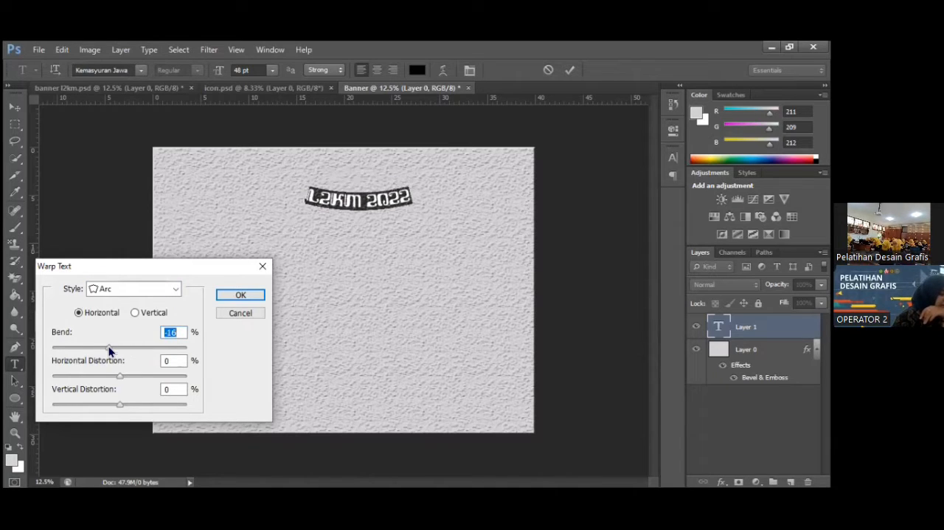
{"action": "left_click", "coordinate": [149, 347]}
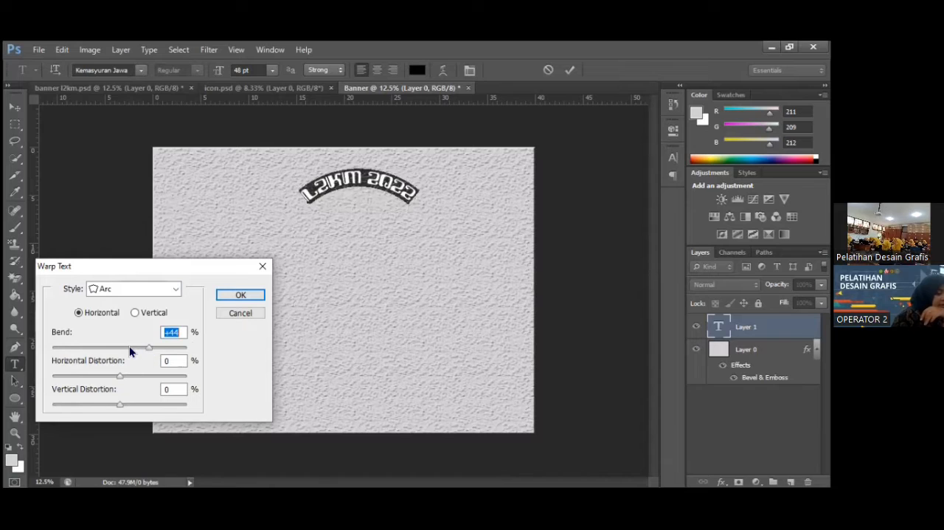
{"action": "left_click", "coordinate": [130, 347]}
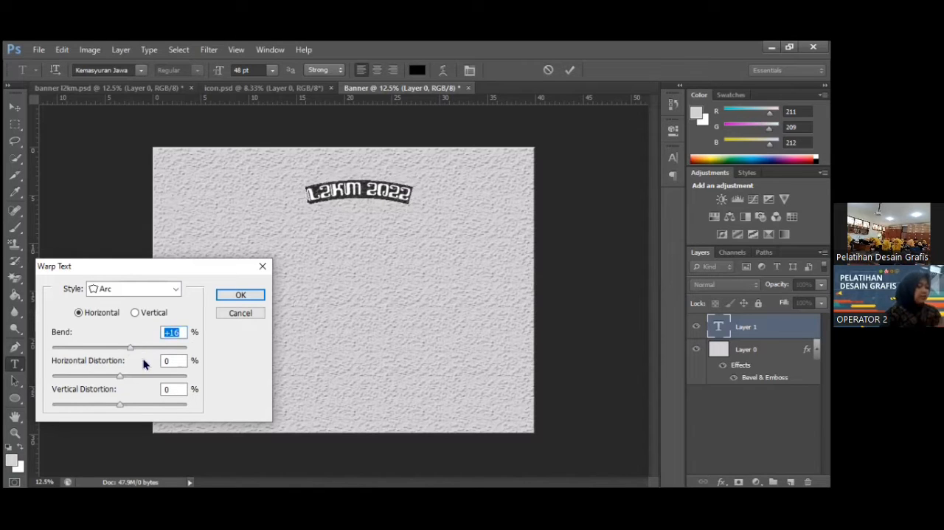
Reset the title's Arc warp bend to 0% and commit the text.
{"action": "key", "text": "BackSpace"}
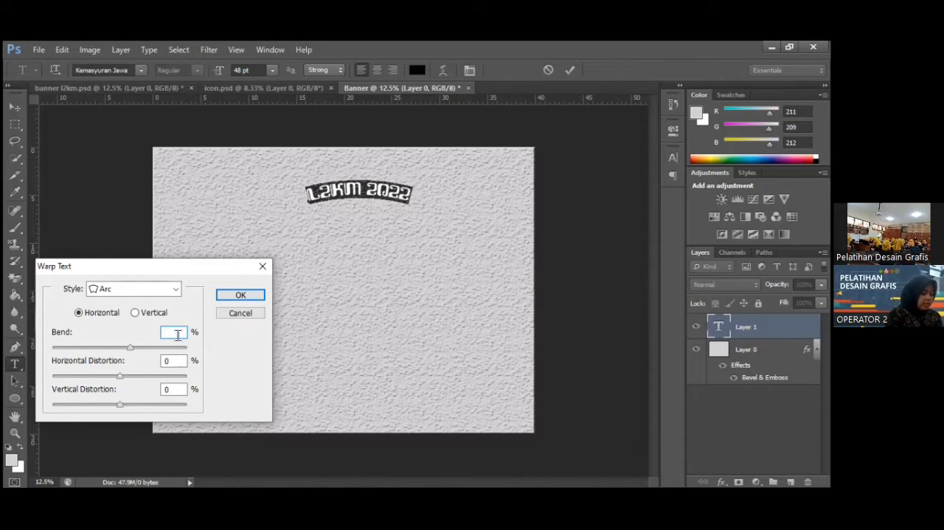
{"action": "type", "text": "50"}
{"action": "key", "text": "BackSpace"}
{"action": "key", "text": "BackSpace"}
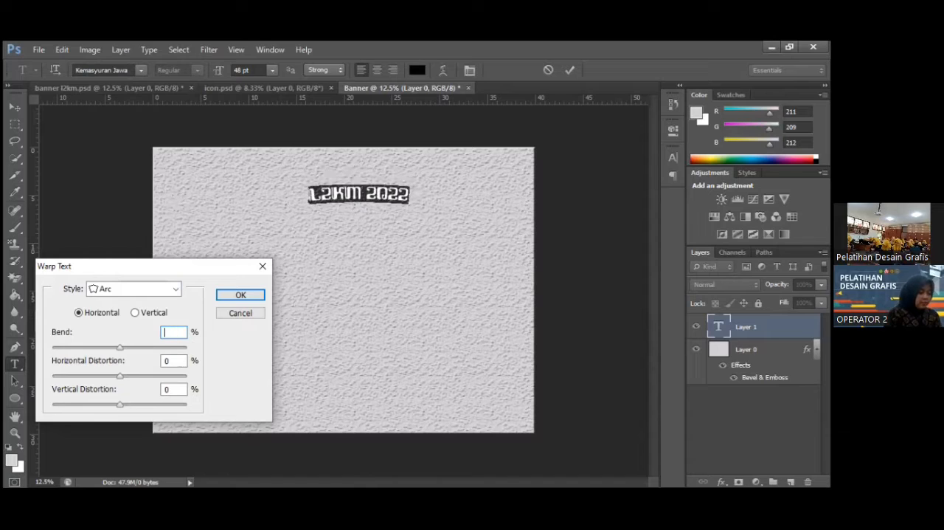
{"action": "left_click", "coordinate": [257, 297]}
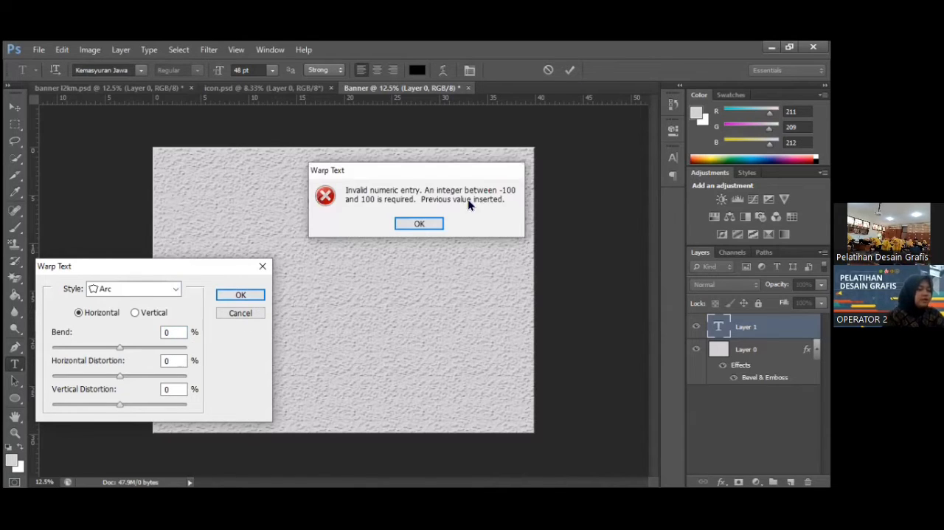
{"action": "left_click", "coordinate": [434, 222]}
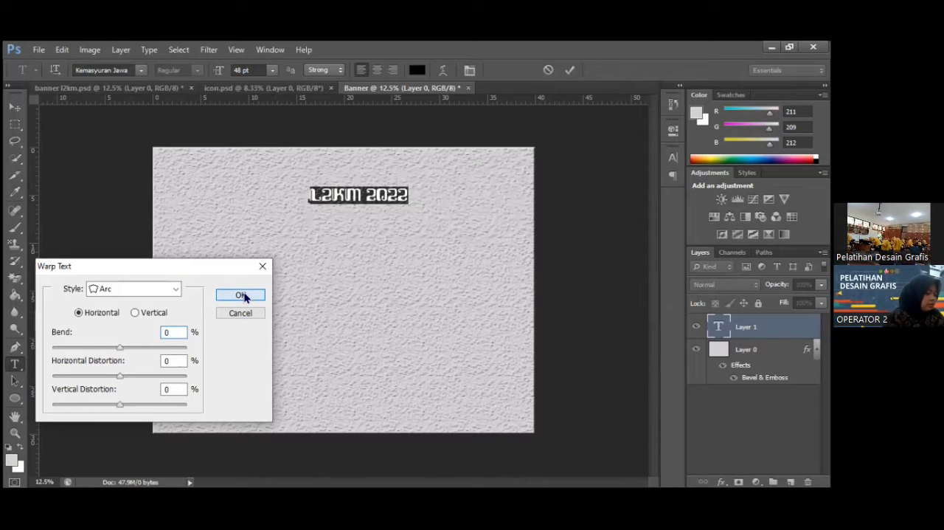
{"action": "left_click", "coordinate": [241, 296]}
{"action": "left_click", "coordinate": [572, 68]}
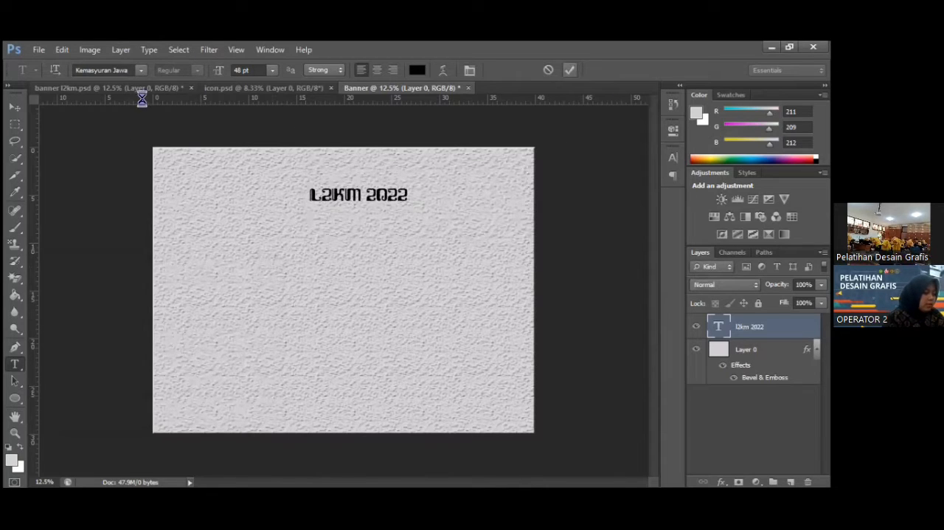
Examine the layout of the finished banner l2km.psd and return to the new Banner document.
{"action": "left_click", "coordinate": [175, 91]}
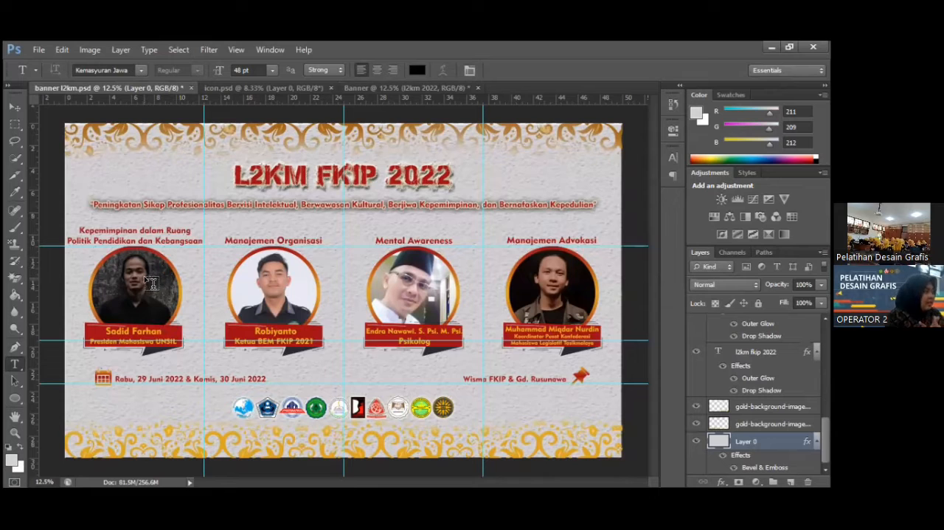
{"action": "left_click", "coordinate": [364, 93]}
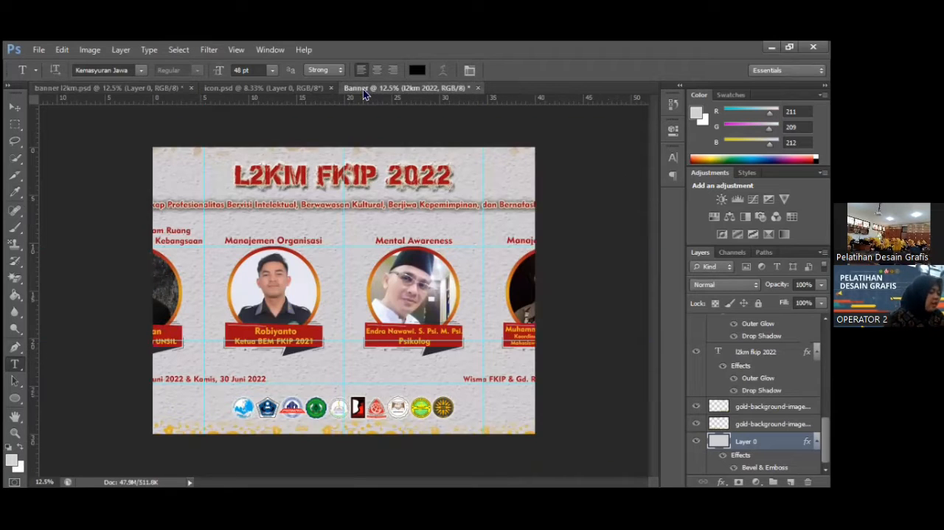
{"action": "left_click", "coordinate": [154, 90]}
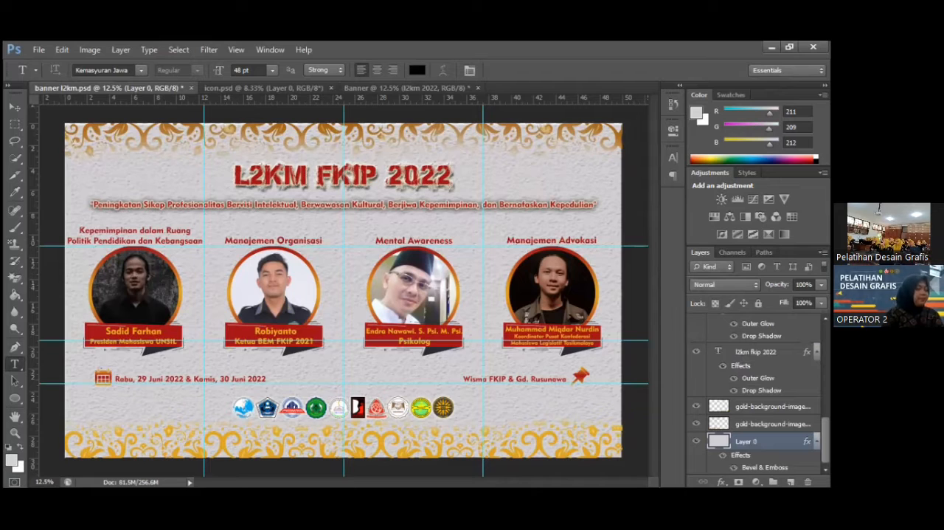
{"action": "left_click", "coordinate": [405, 88]}
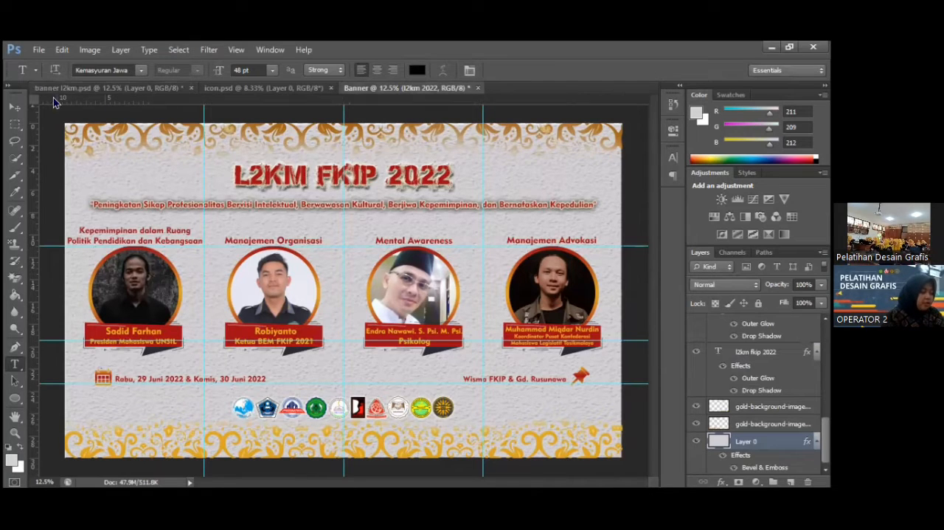
Place the portrait photo of the man in the black cap from the Bahan folder below the title, at about X 1762, Y 2007 px.
{"action": "left_click", "coordinate": [34, 56]}
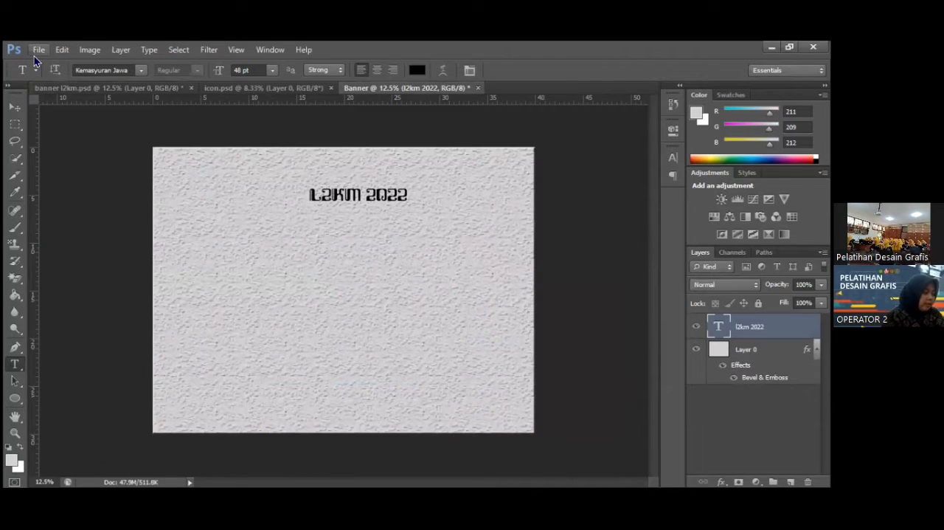
{"action": "left_click", "coordinate": [75, 261]}
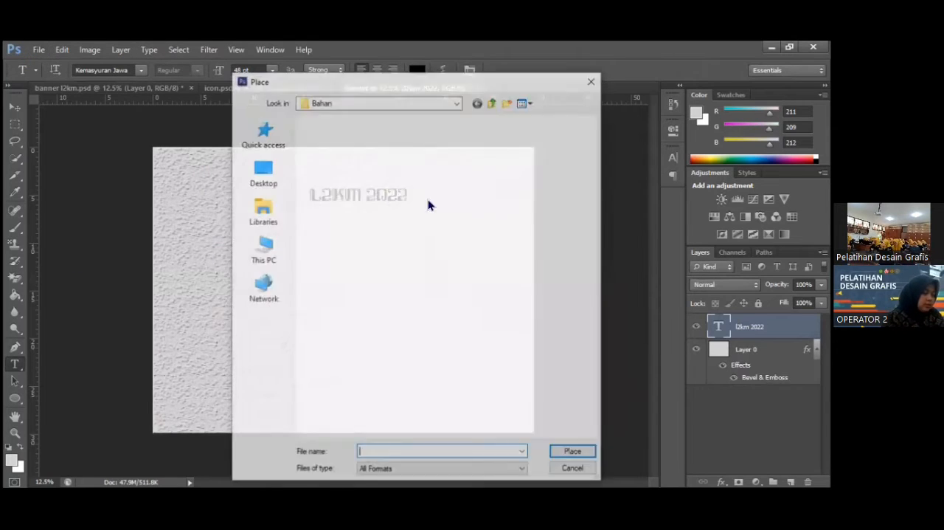
{"action": "left_click", "coordinate": [402, 141]}
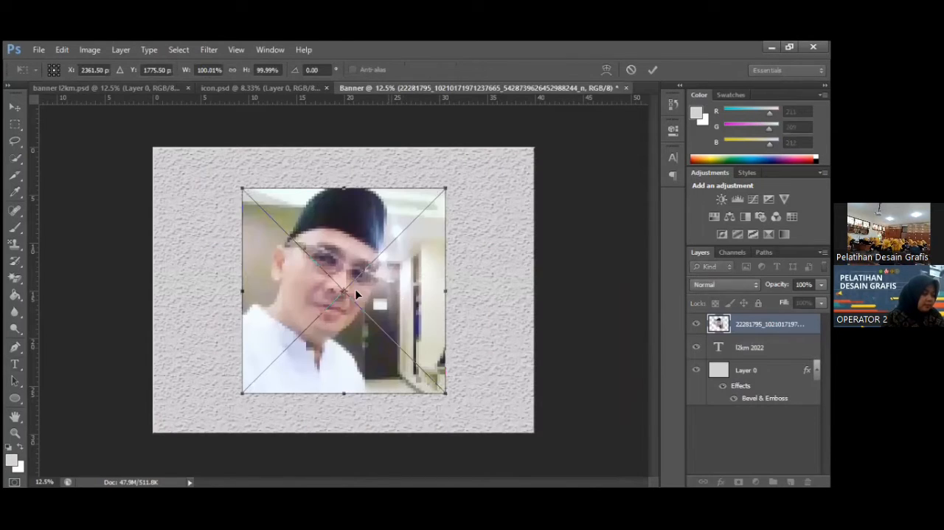
{"action": "left_click_drag", "start_coordinate": [384, 295], "coordinate": [336, 312]}
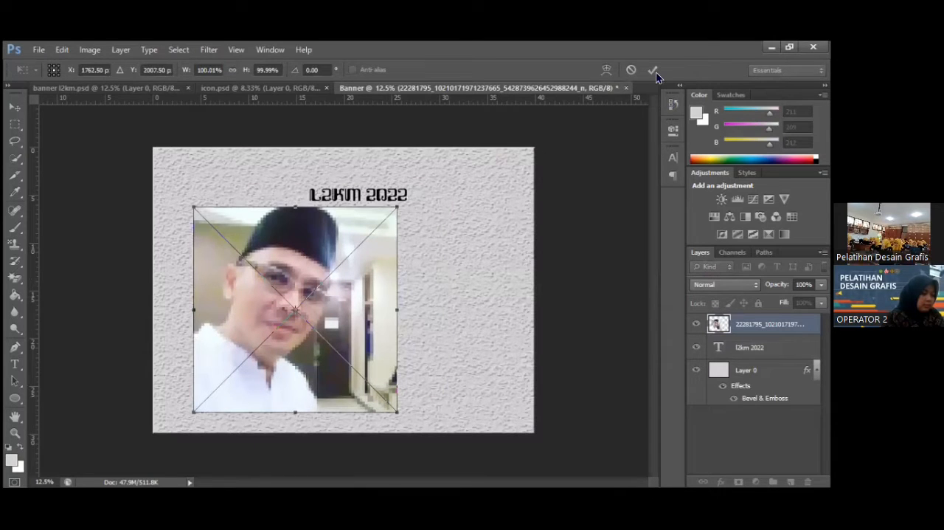
{"action": "left_click", "coordinate": [654, 70]}
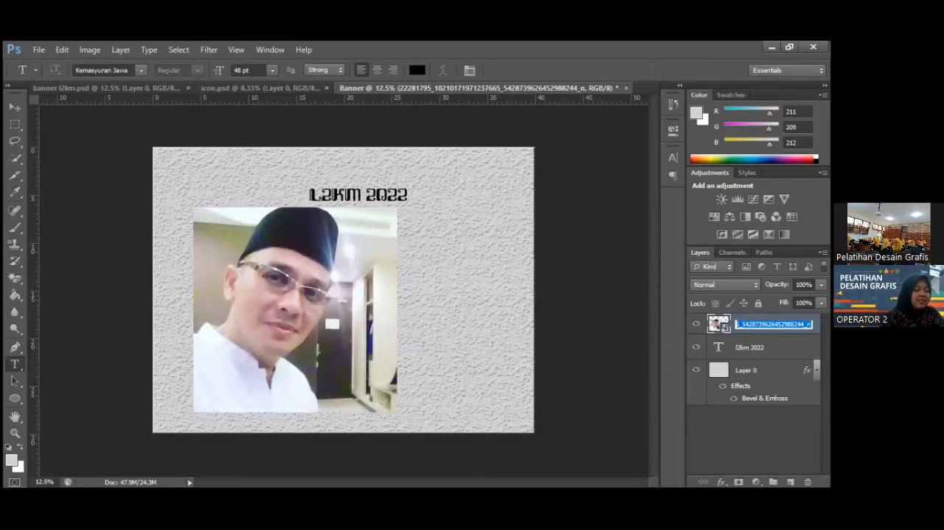
Rename the placed photo's layer to foto bapak and keep that layer selected.
{"action": "type", "text": "foto bapak"}
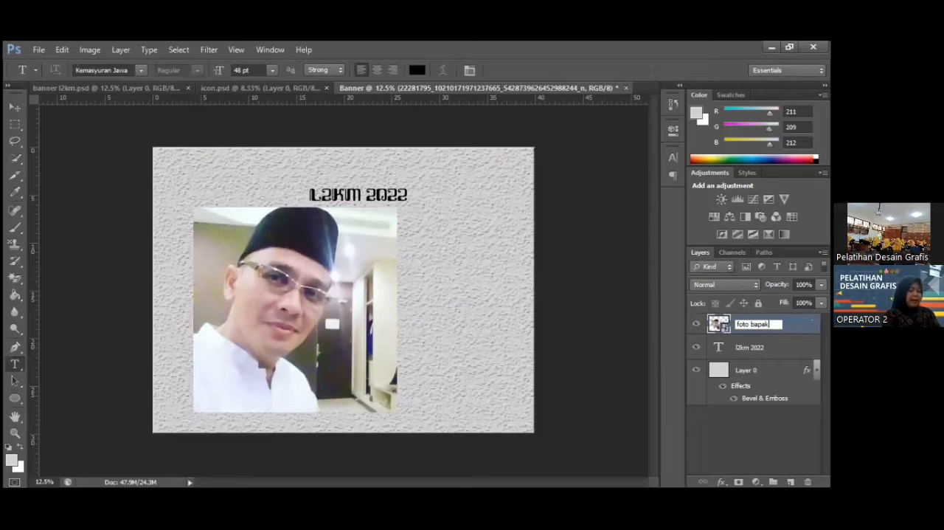
{"action": "key", "text": "Return"}
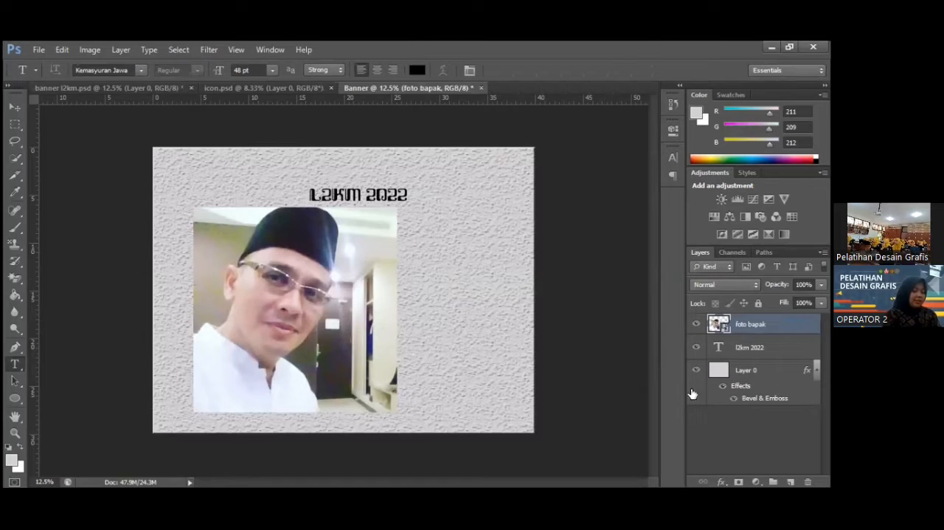
{"action": "left_click", "coordinate": [730, 434]}
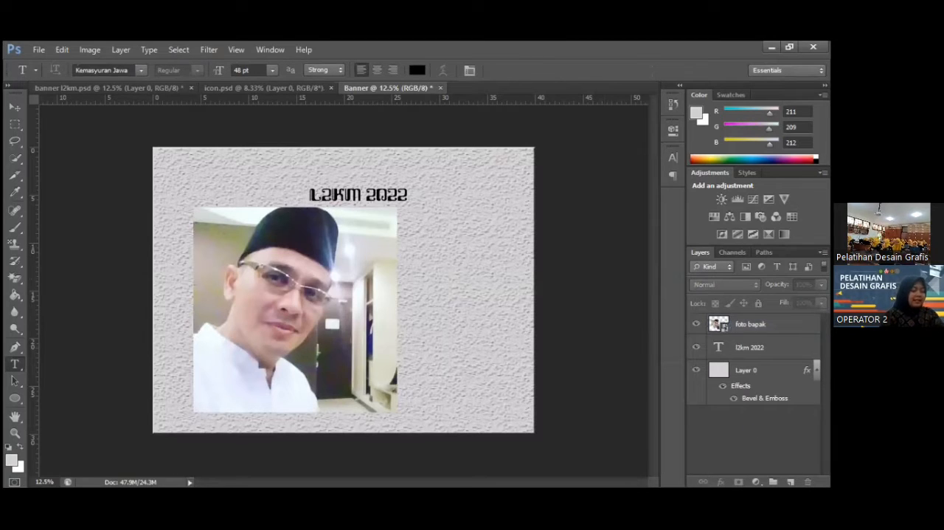
{"action": "left_click", "coordinate": [746, 323]}
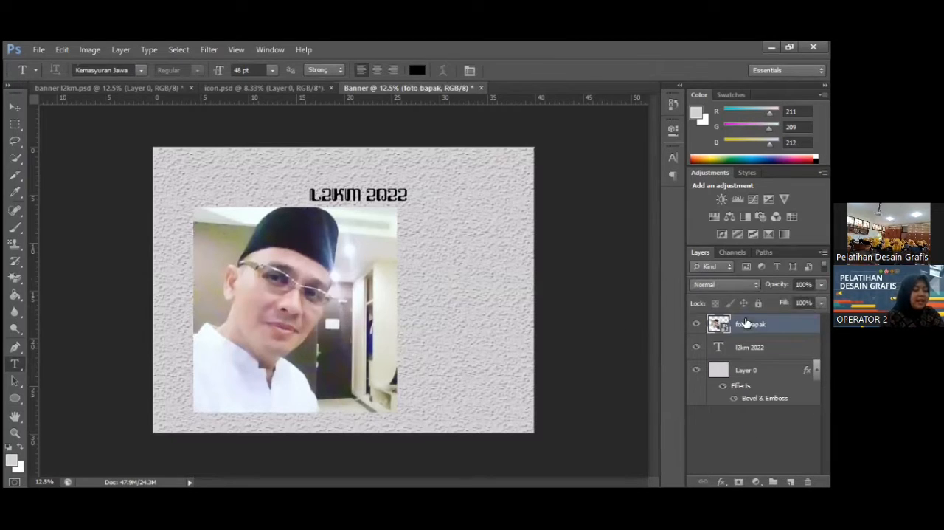
Draw an unfilled circle shape about 2409 px in diameter over the photo and centre it around the man's face.
{"action": "left_click", "coordinate": [20, 404]}
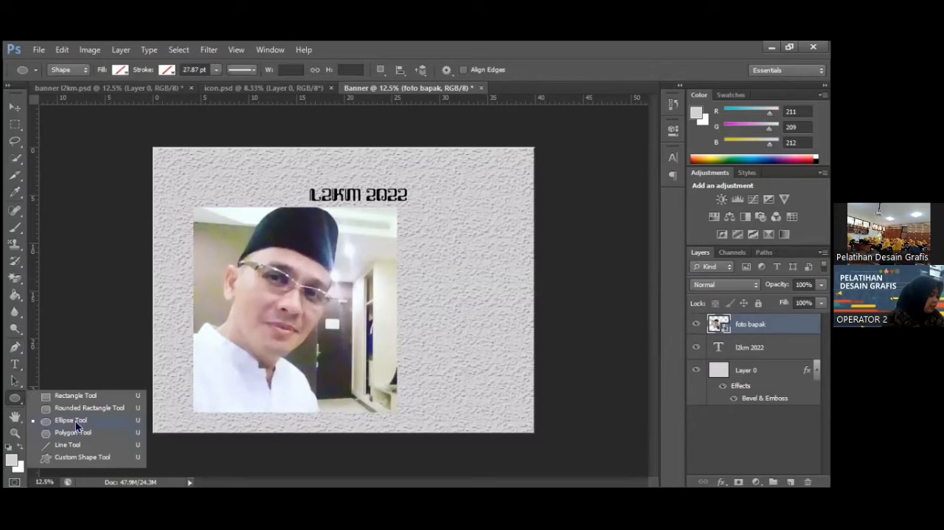
{"action": "left_click", "coordinate": [77, 427]}
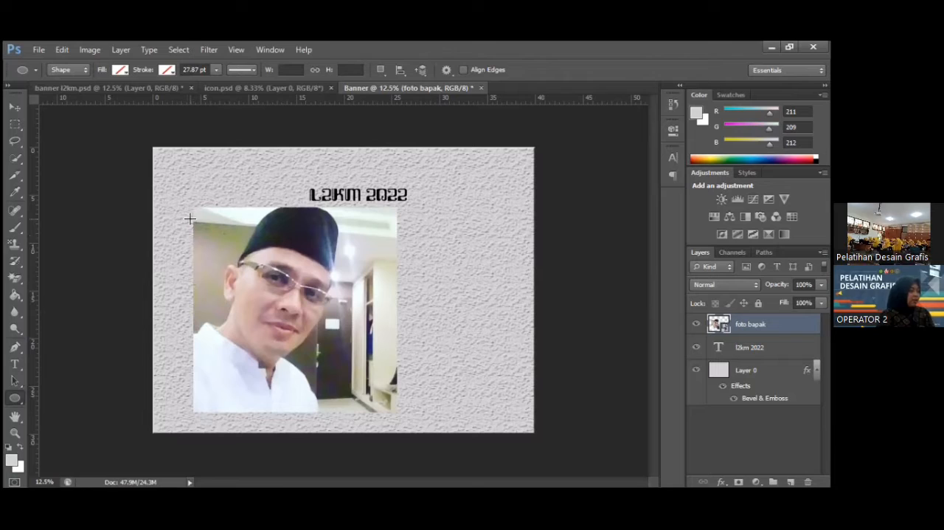
{"action": "left_click_drag", "start_coordinate": [446, 399], "coordinate": [455, 412]}
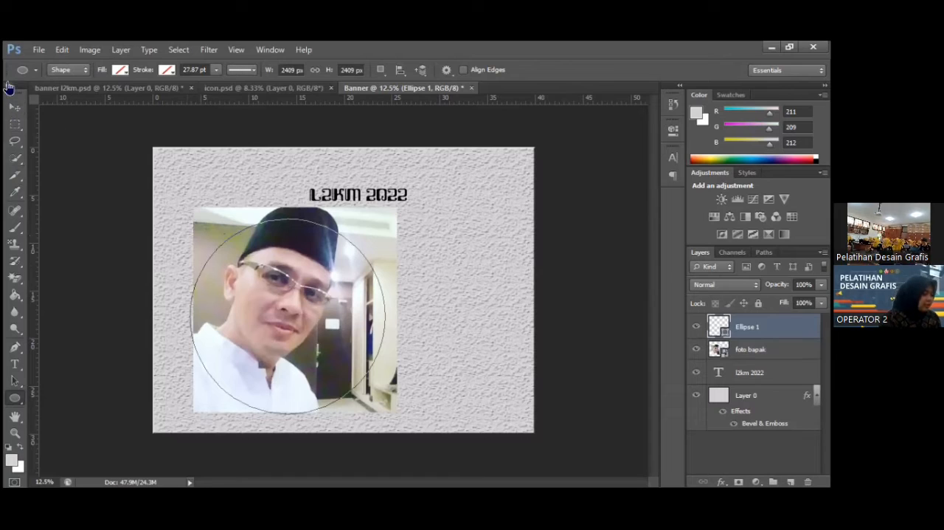
{"action": "left_click", "coordinate": [17, 108]}
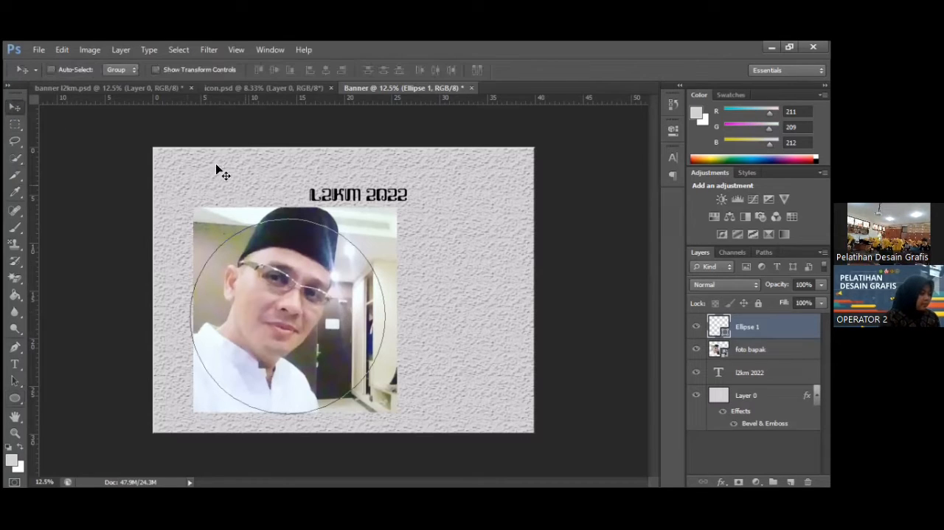
{"action": "mouse_move", "coordinate": [257, 316]}
{"action": "left_mouse_down"}
{"action": "mouse_move", "coordinate": [269, 305]}
{"action": "mouse_move", "coordinate": [261, 298]}
{"action": "left_mouse_up"}
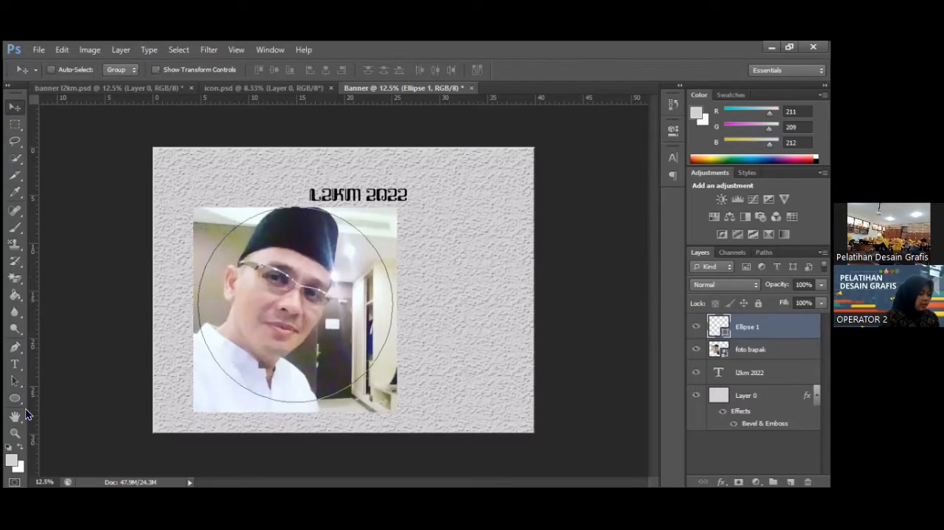
Give the circle over the photo a black fill and a red stroke.
{"action": "left_click", "coordinate": [15, 383]}
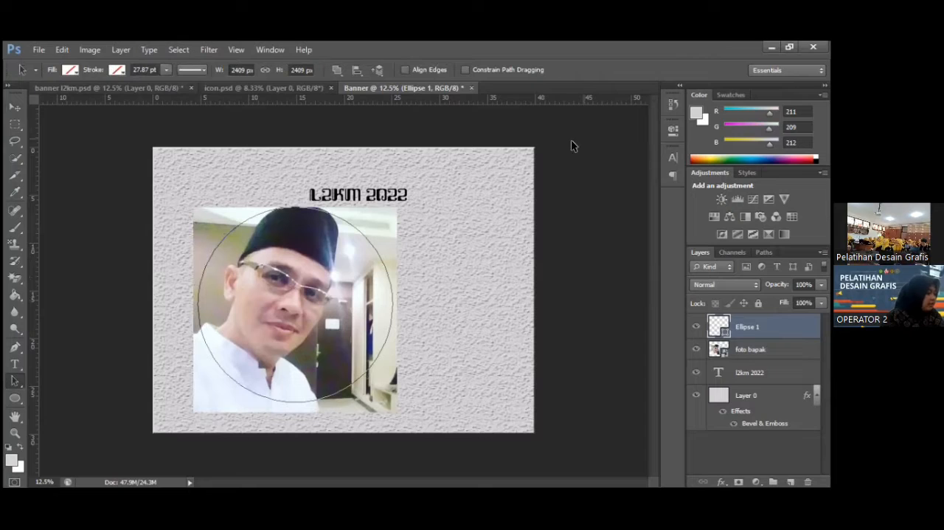
{"action": "left_click", "coordinate": [71, 70]}
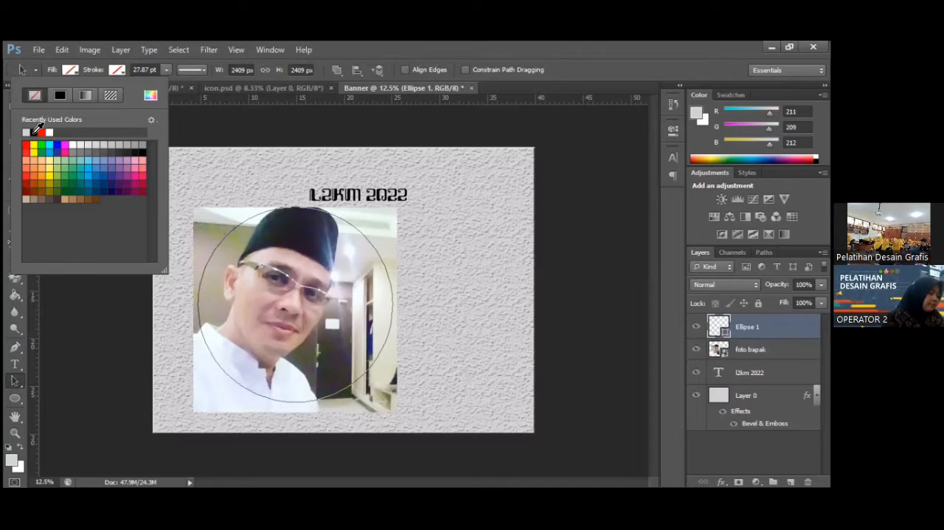
{"action": "left_click", "coordinate": [83, 144]}
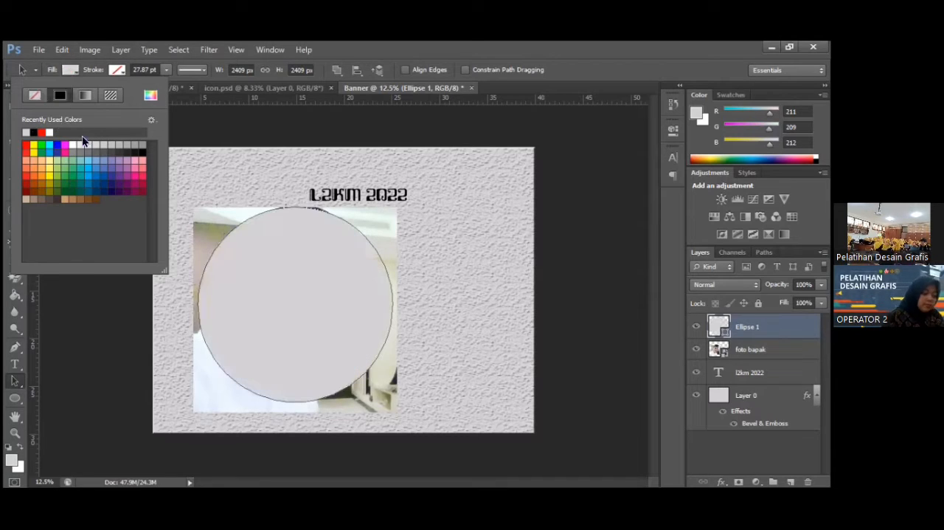
{"action": "left_click", "coordinate": [33, 132]}
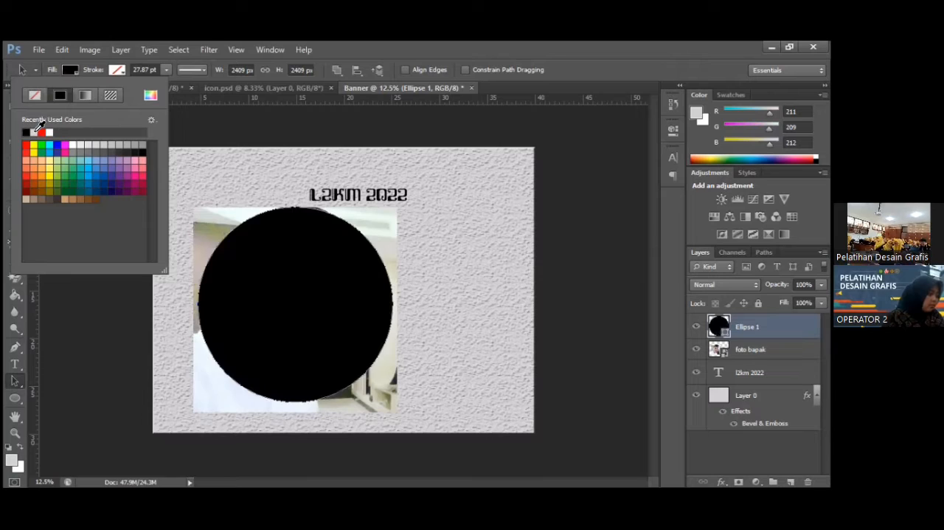
{"action": "left_click", "coordinate": [118, 70]}
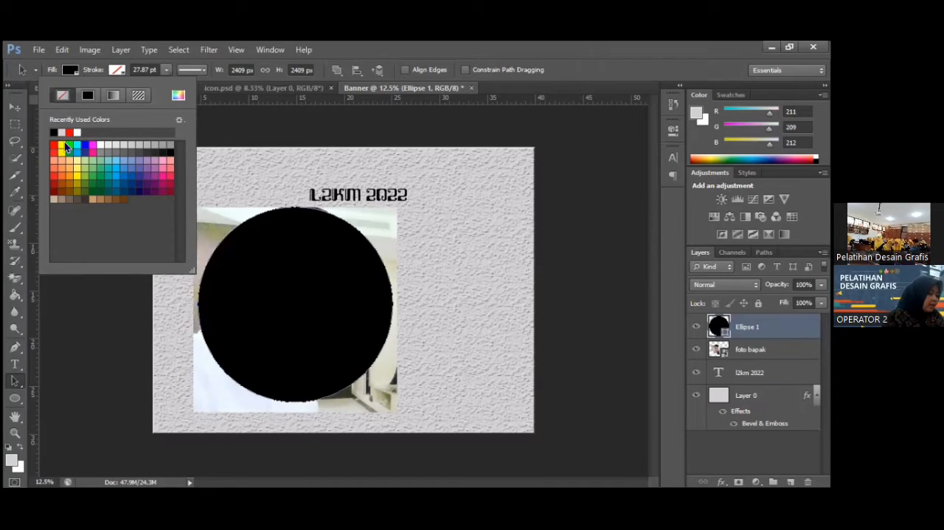
{"action": "left_click", "coordinate": [71, 132]}
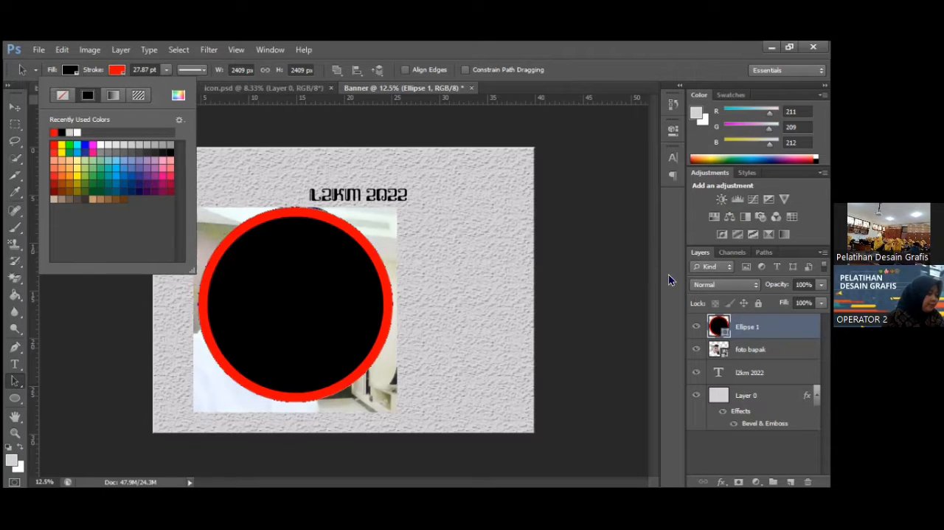
{"action": "left_click", "coordinate": [743, 328]}
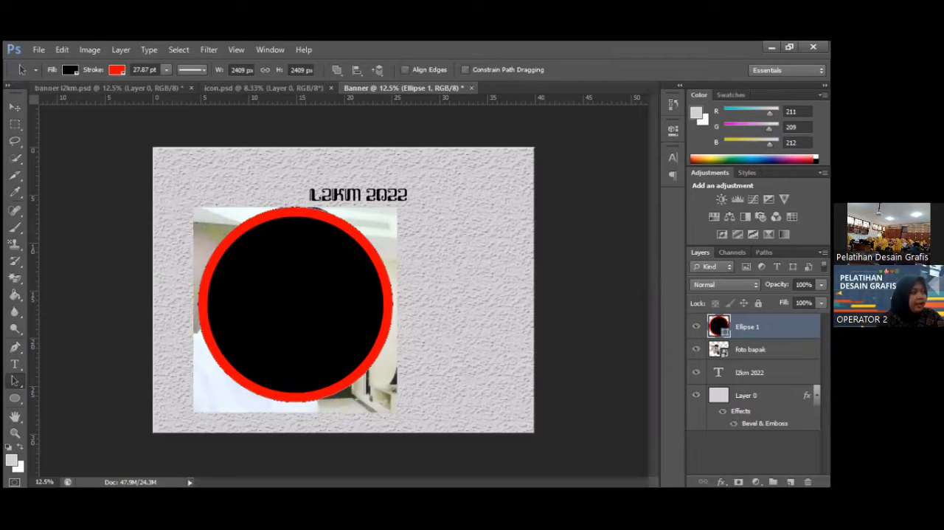
Move the foto bapak layer above the Ellipse 1 layer and clip the photo to the circle with a clipping mask.
{"action": "left_click", "coordinate": [750, 355]}
{"action": "left_click_drag", "start_coordinate": [747, 320], "coordinate": [746, 319]}
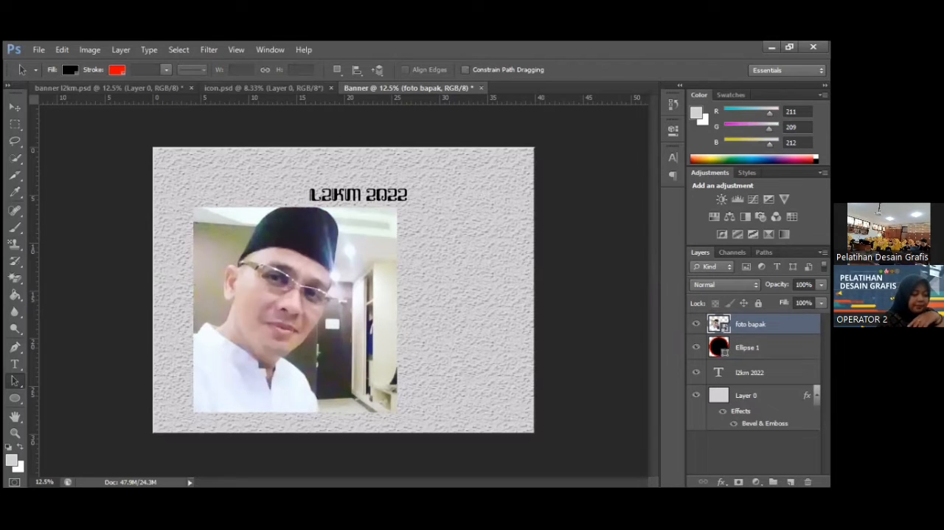
{"action": "right_click", "coordinate": [753, 325]}
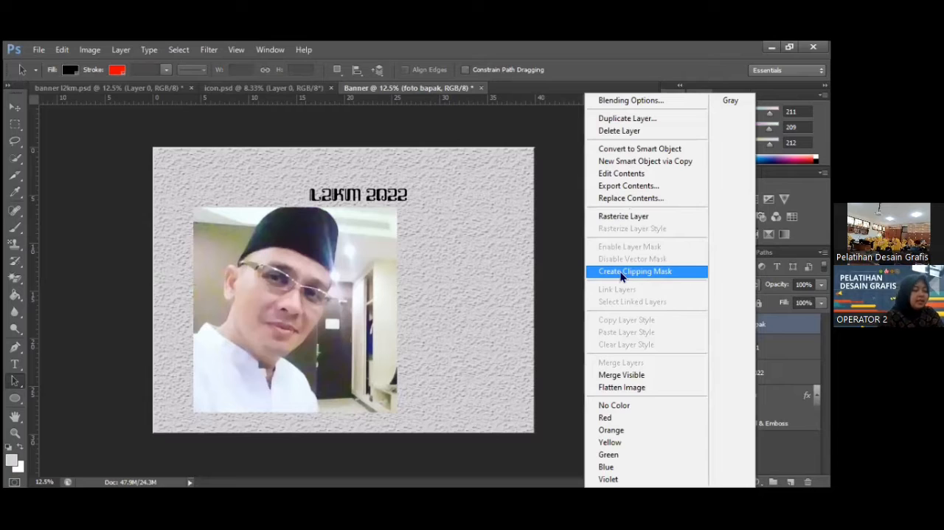
{"action": "left_click", "coordinate": [683, 271]}
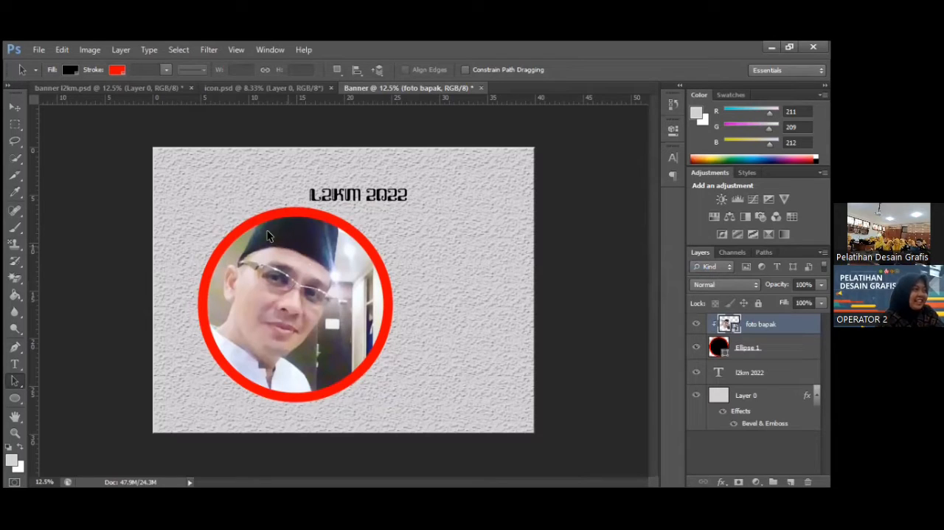
Compare the circular photo frames in the finished banner l2km.psd with the framed photo in the new Banner document.
{"action": "left_click", "coordinate": [117, 90]}
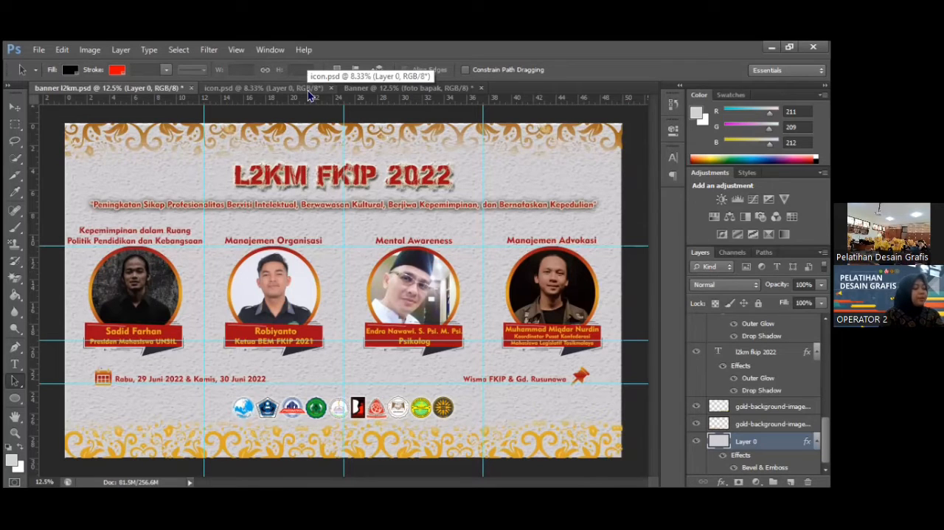
{"action": "left_click", "coordinate": [354, 90]}
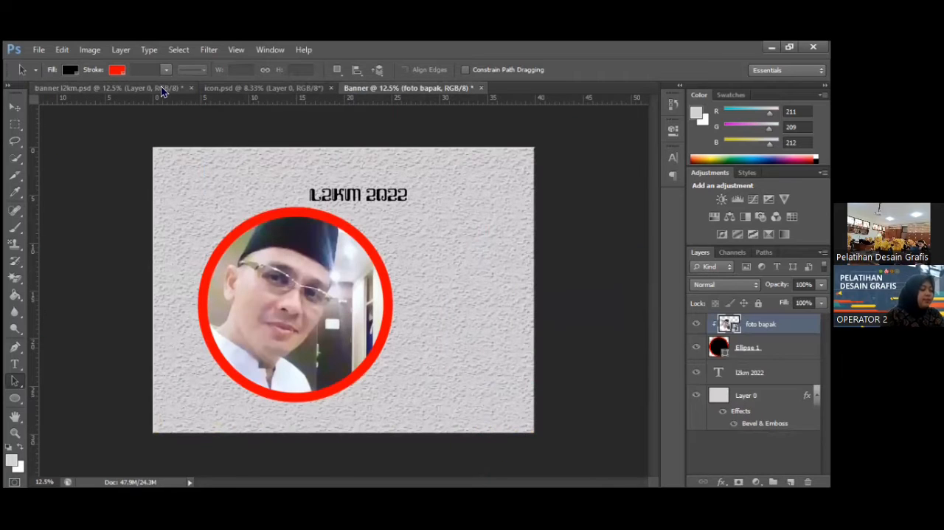
{"action": "left_click", "coordinate": [161, 86]}
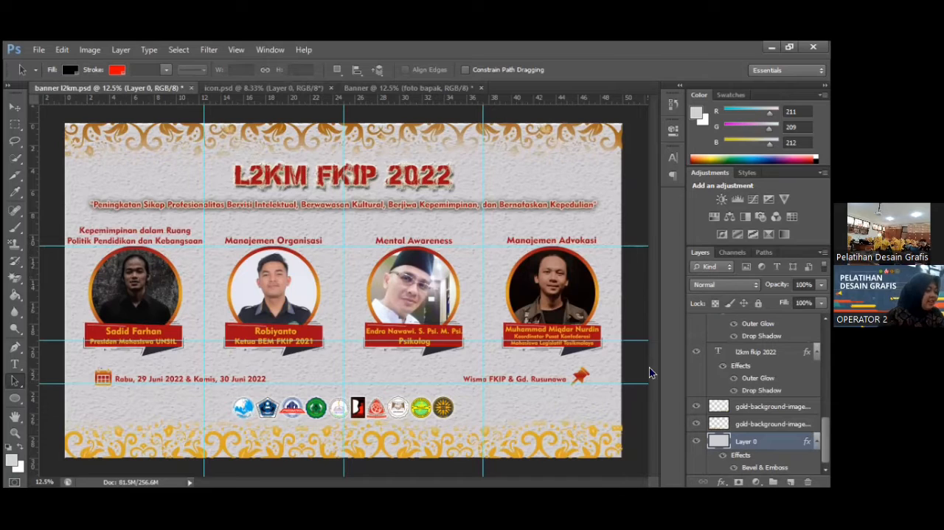
Copy the calendar icon from icon.psd into banner l2km.psd with a rectangular selection and place it just below the event date line.
{"action": "left_click", "coordinate": [275, 90]}
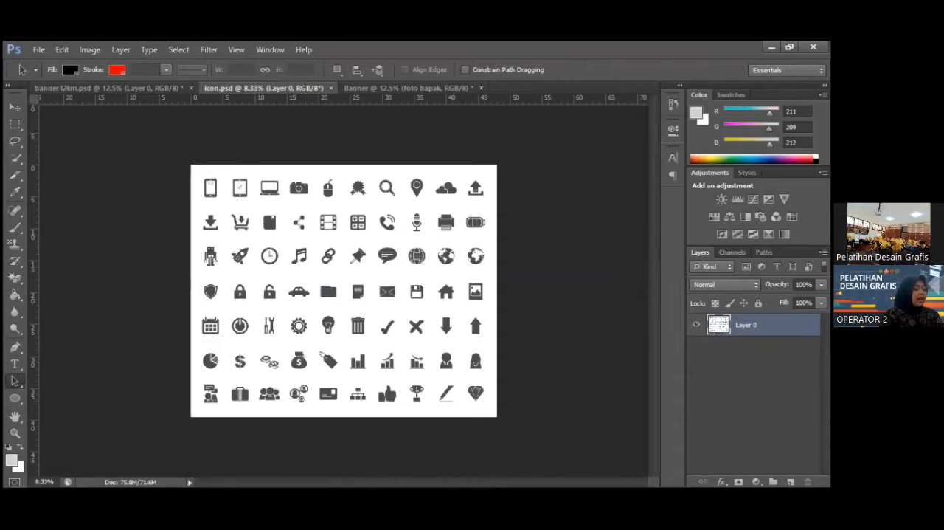
{"action": "left_click", "coordinate": [15, 130]}
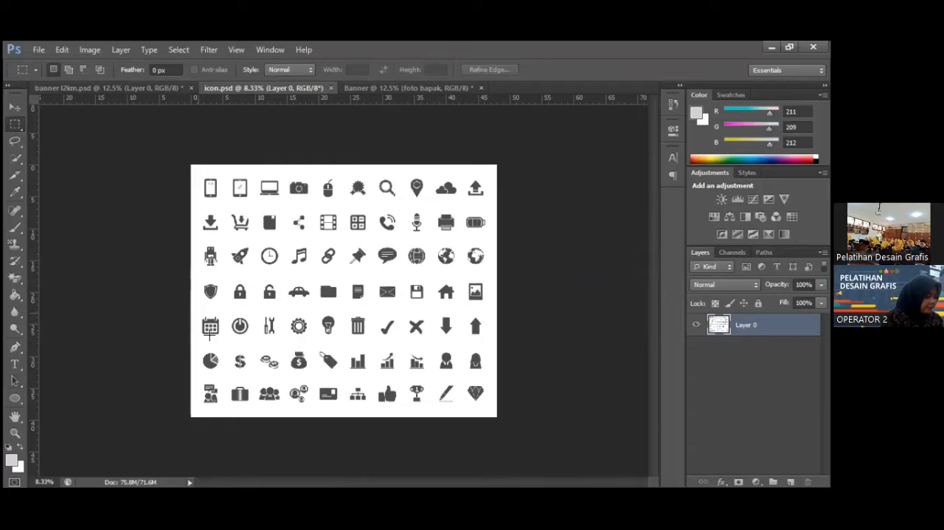
{"action": "left_click_drag", "start_coordinate": [197, 312], "coordinate": [224, 338]}
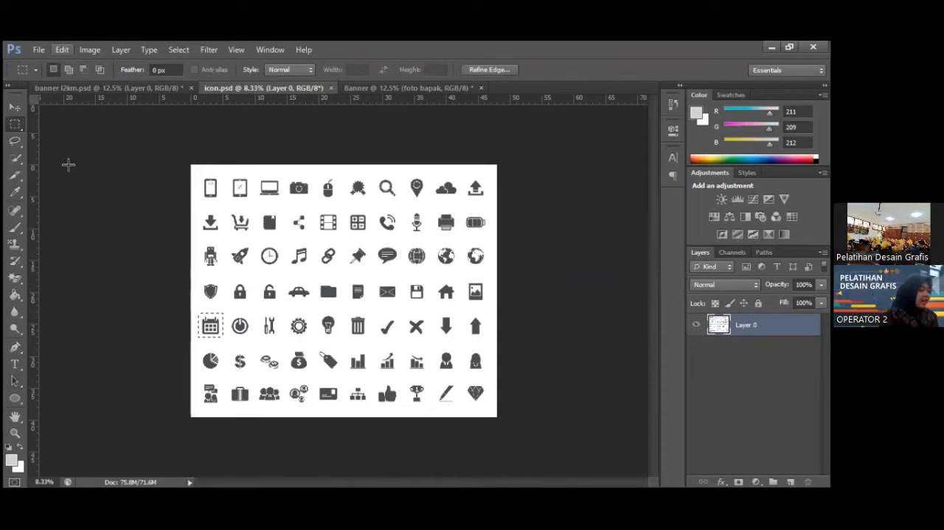
{"action": "left_click", "coordinate": [15, 107]}
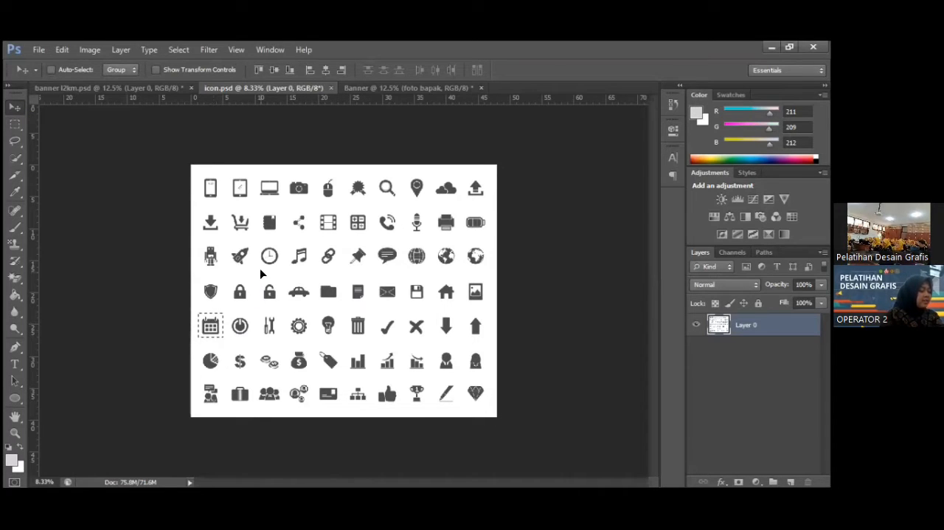
{"action": "left_click", "coordinate": [171, 87]}
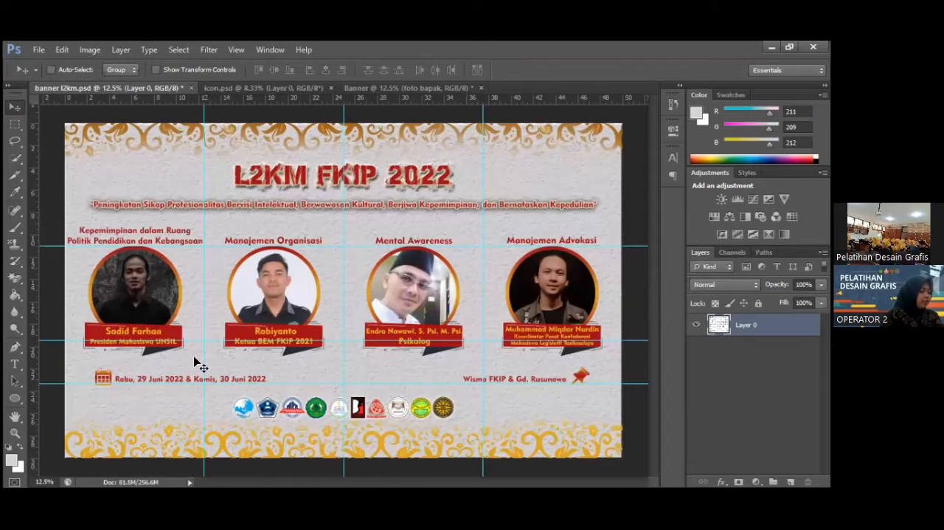
{"action": "left_click_drag", "start_coordinate": [198, 365], "coordinate": [199, 366]}
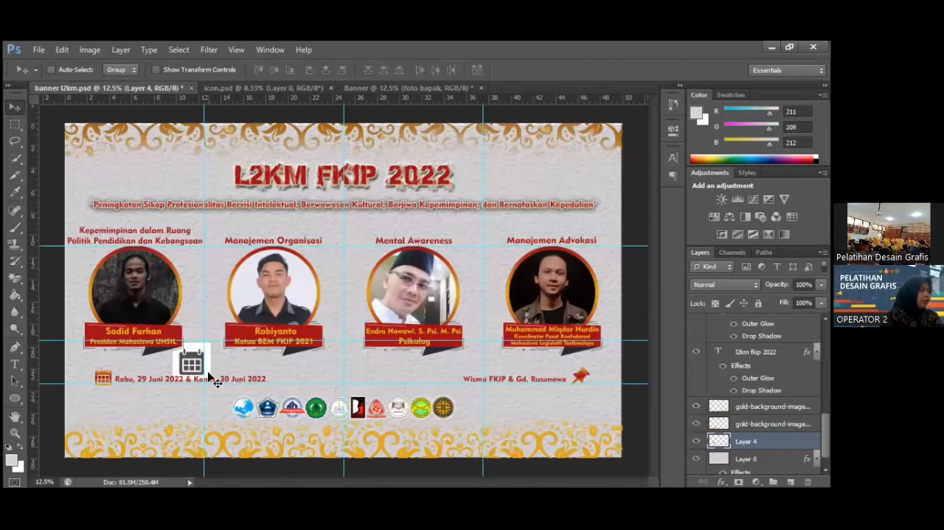
{"action": "left_click_drag", "start_coordinate": [188, 355], "coordinate": [156, 403]}
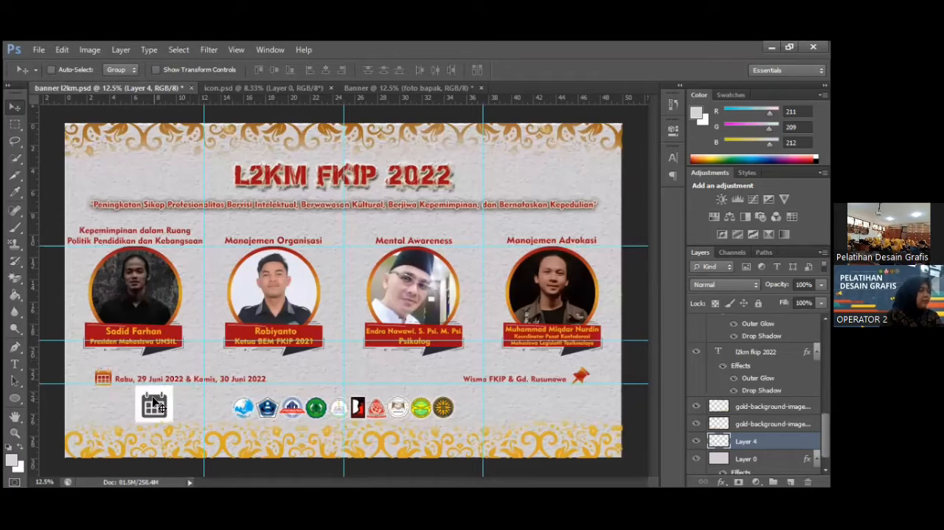
Deselect the calendar icon in icon.psd and return to banner l2km.psd.
{"action": "left_click", "coordinate": [268, 89]}
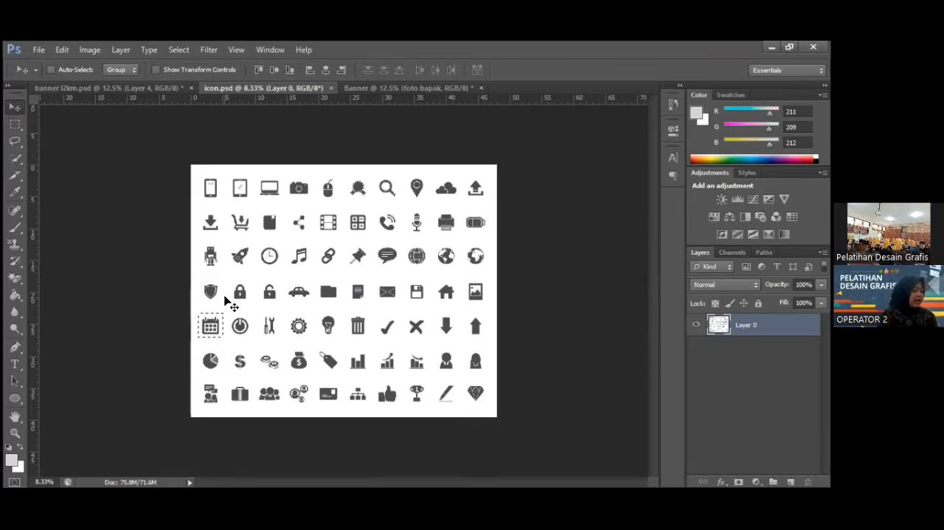
{"action": "key", "text": "ctrl+d"}
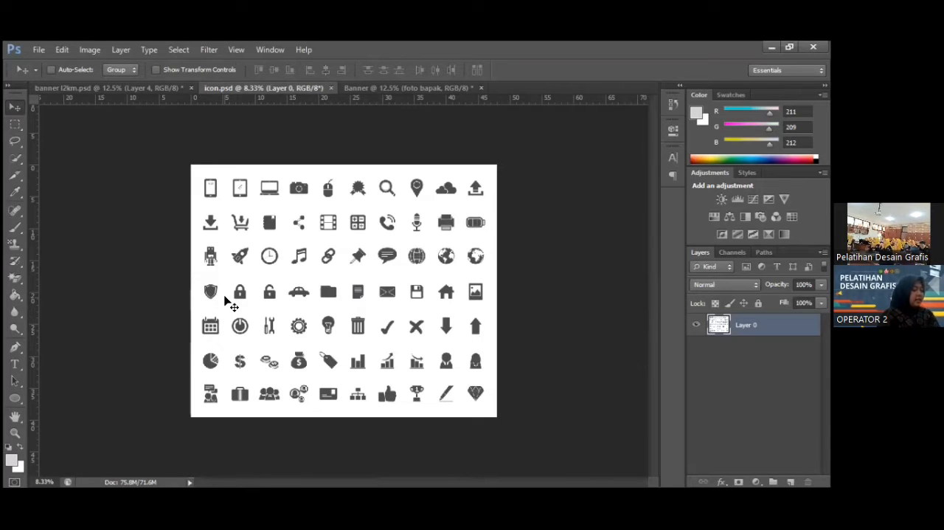
{"action": "left_click_drag", "start_coordinate": [225, 299], "coordinate": [209, 269]}
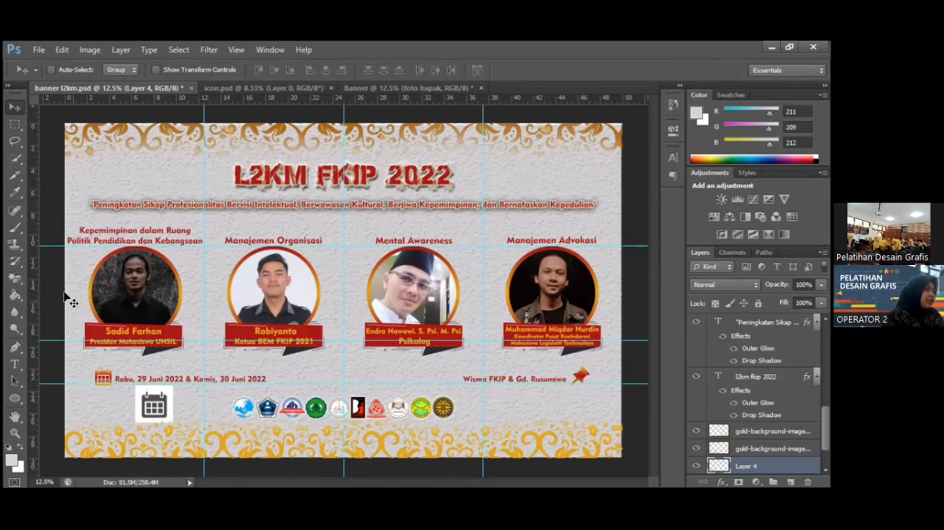
Erase the white background around the copied calendar icon and inside its grid with the Magic Eraser tool.
{"action": "left_click", "coordinate": [20, 280]}
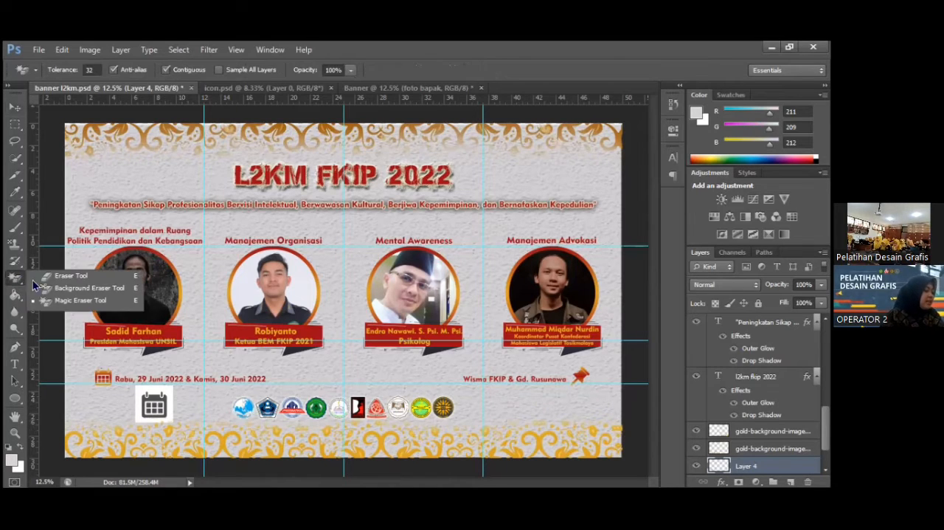
{"action": "left_click", "coordinate": [87, 303]}
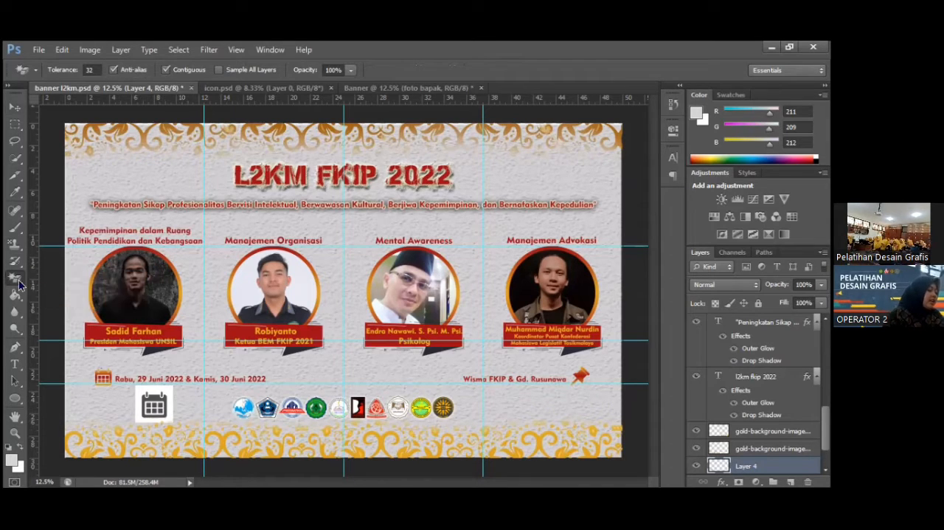
{"action": "left_click", "coordinate": [156, 394]}
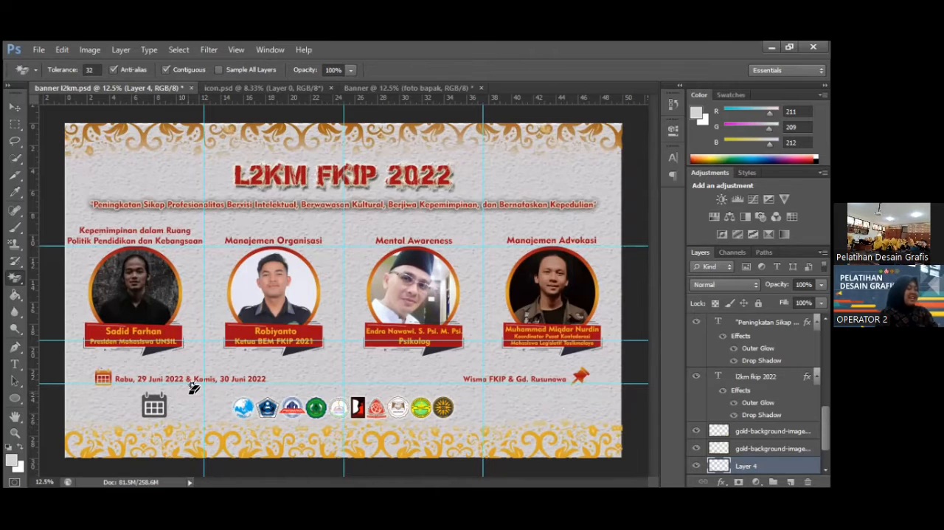
{"action": "left_click", "coordinate": [16, 434]}
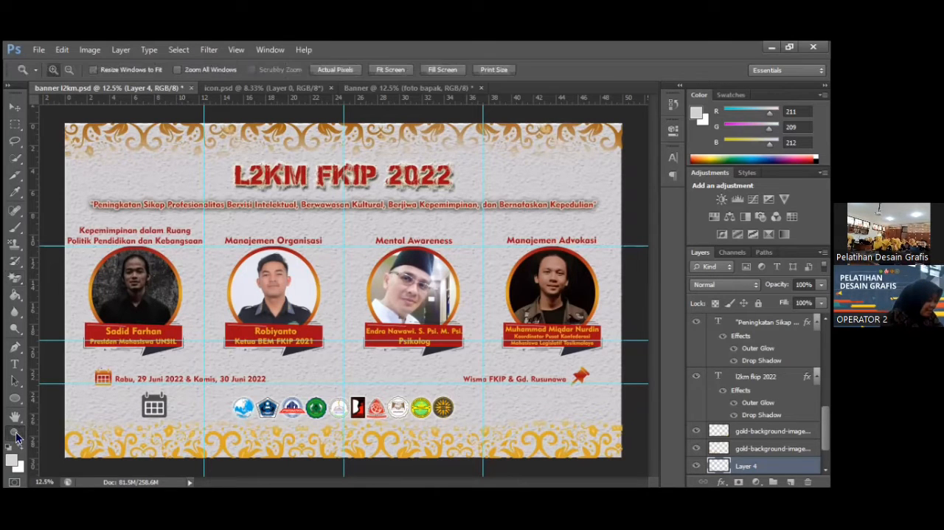
{"action": "left_click", "coordinate": [177, 419]}
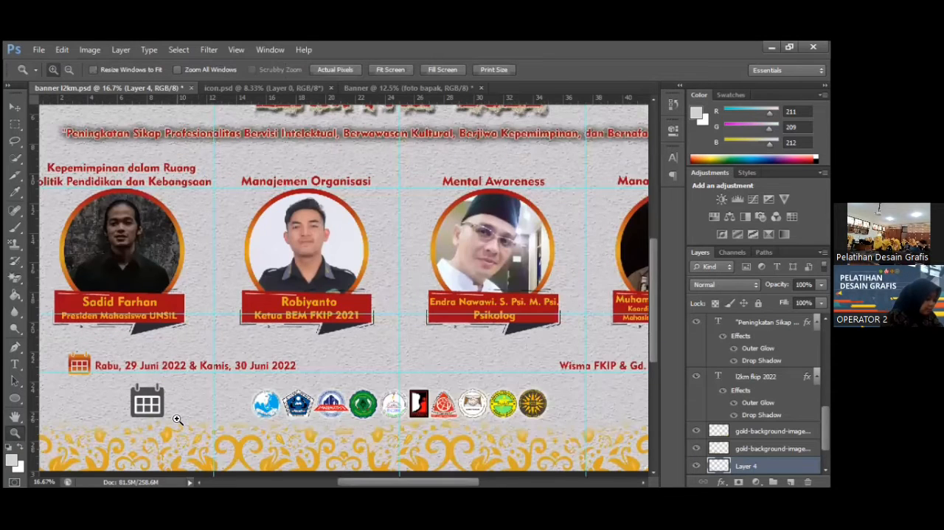
{"action": "left_click", "coordinate": [177, 419]}
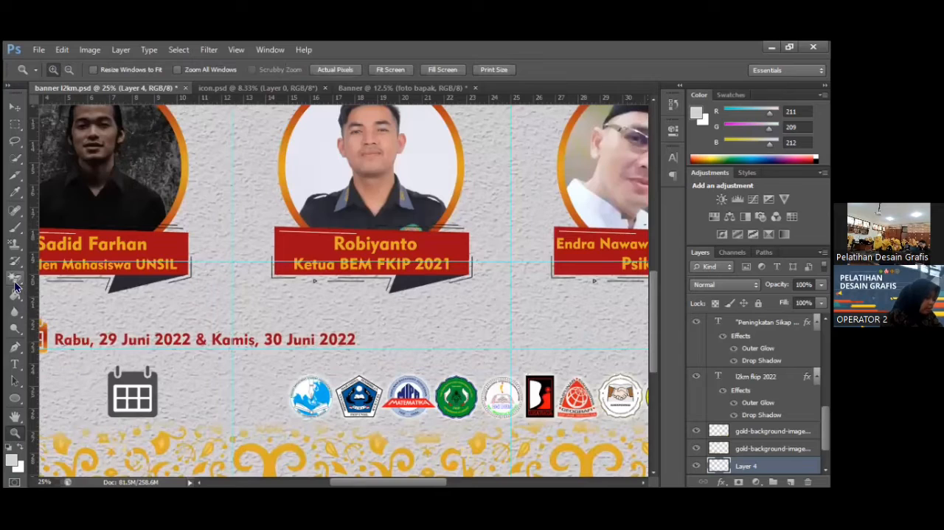
{"action": "left_click", "coordinate": [16, 281]}
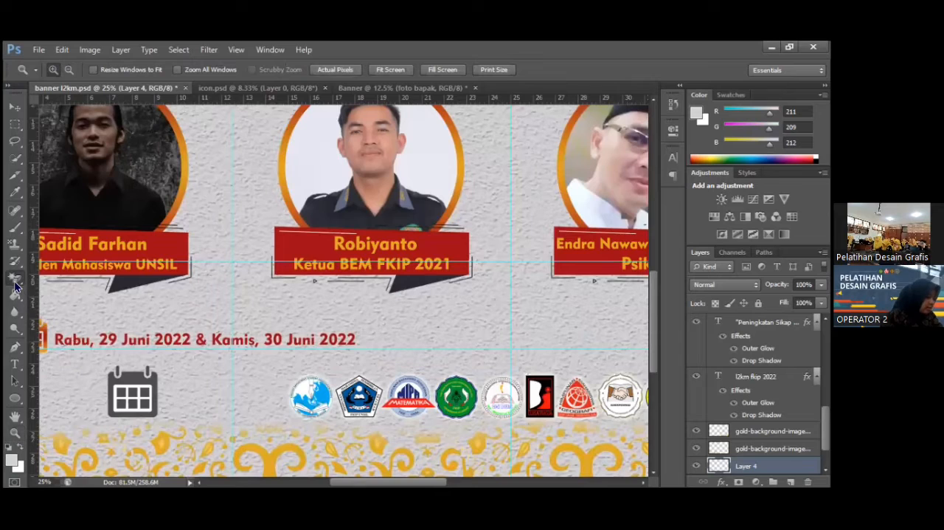
{"action": "left_click", "coordinate": [127, 391]}
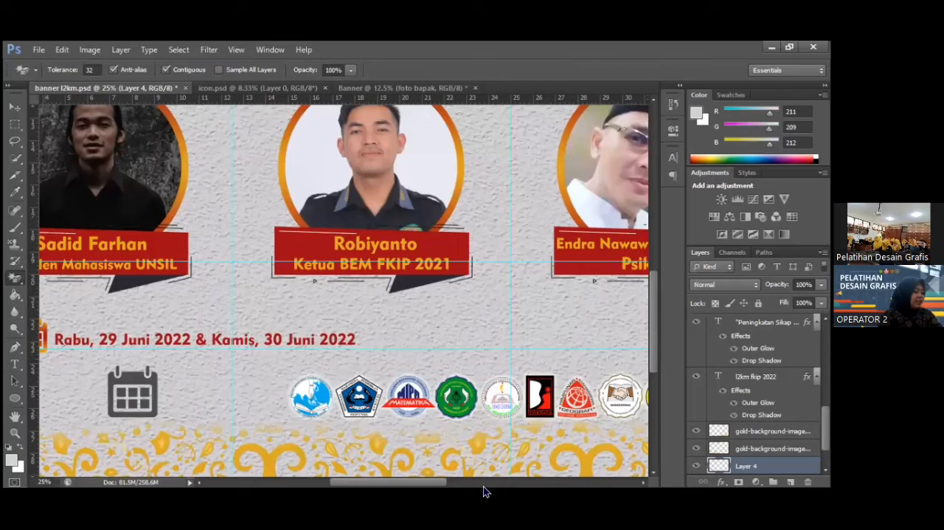
Open the blending options for the calendar icon's layer, Layer 4, keeping the icon visible beside the dialog.
{"action": "left_click_drag", "start_coordinate": [439, 482], "coordinate": [425, 481]}
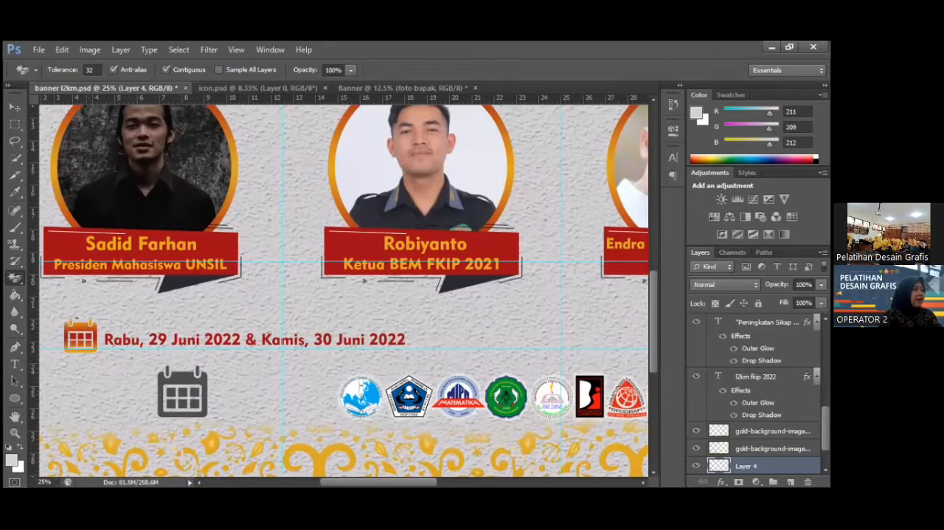
{"action": "scroll", "coordinate": [755, 398], "scroll_direction": "down", "scroll_amount": 2}
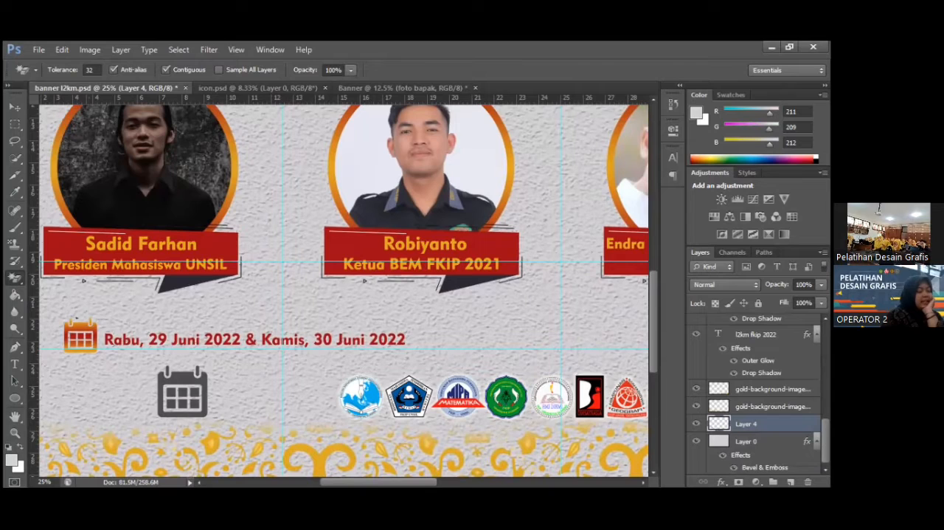
{"action": "right_click", "coordinate": [745, 345]}
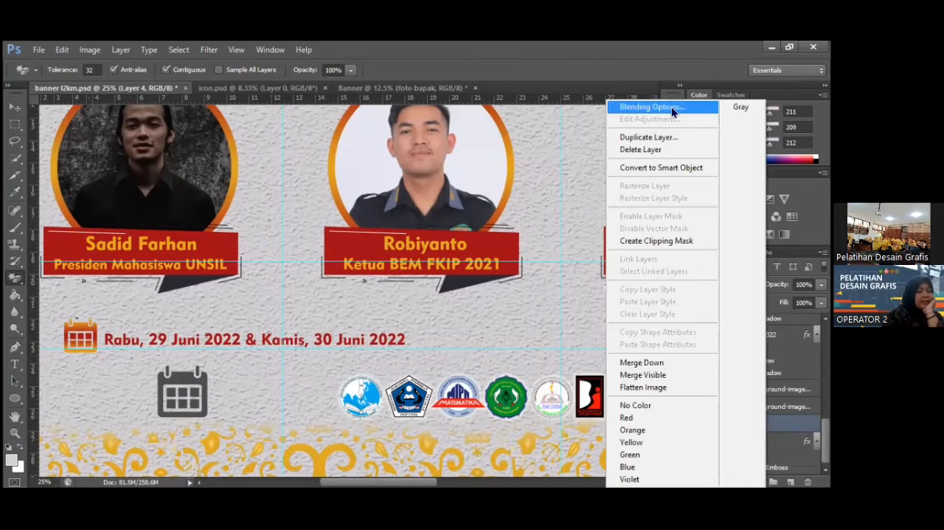
{"action": "left_click", "coordinate": [671, 107]}
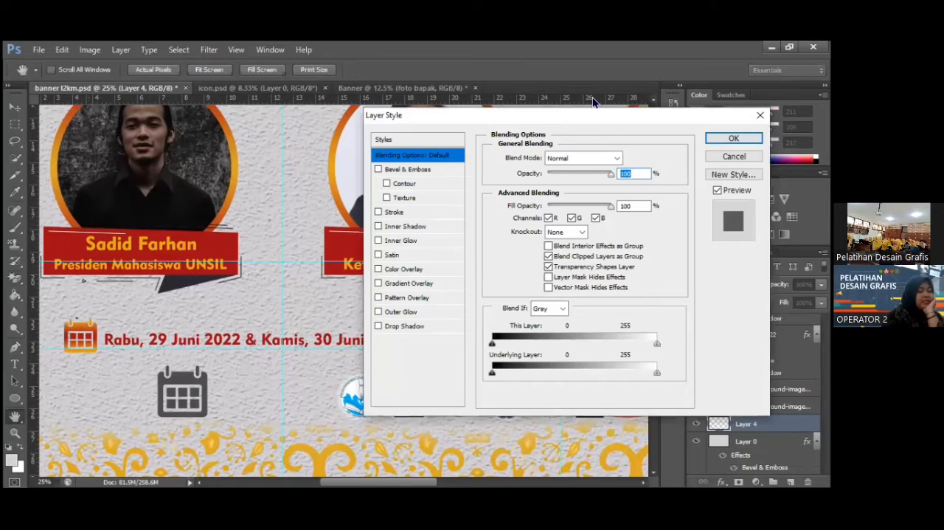
{"action": "left_click_drag", "start_coordinate": [594, 115], "coordinate": [634, 93]}
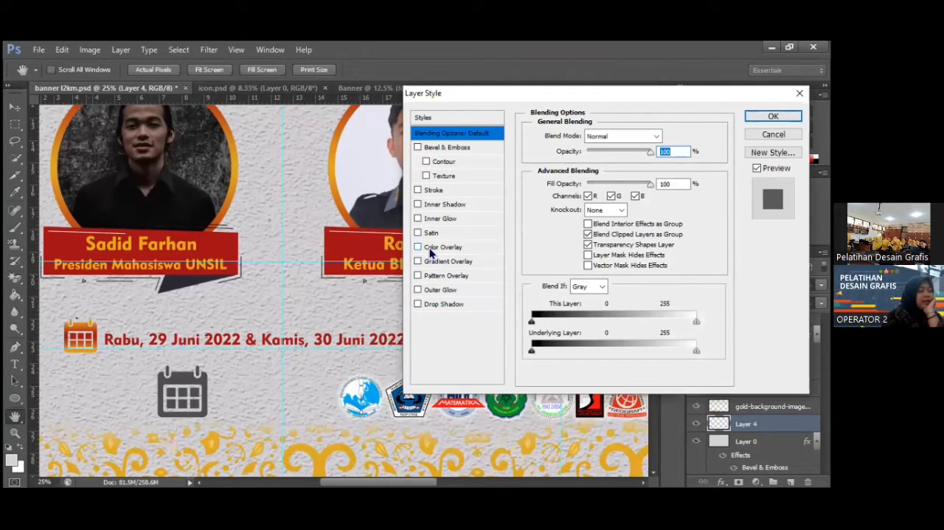
Try a Color Overlay on the calendar icon in dark red 820f11 and muted red 8f5f60, and switch the overlay off.
{"action": "left_click", "coordinate": [429, 248]}
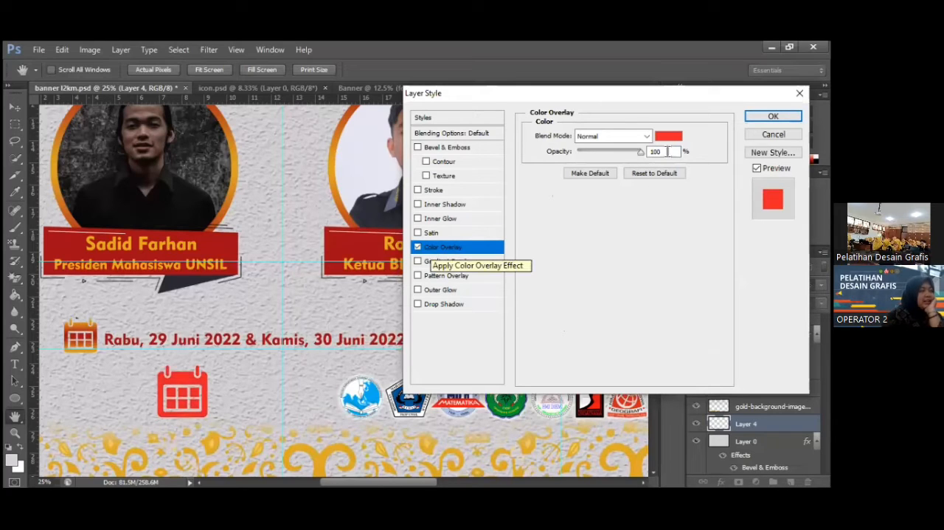
{"action": "left_click", "coordinate": [667, 140]}
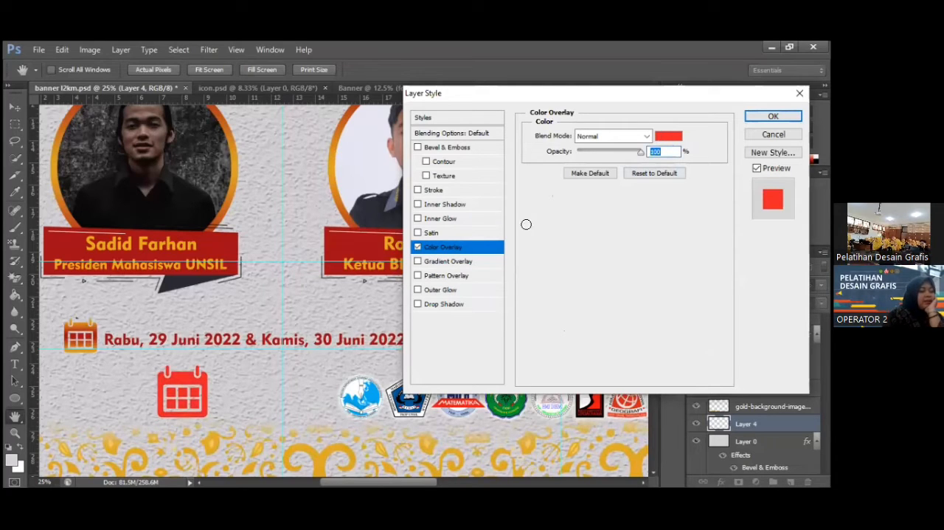
{"action": "left_click", "coordinate": [497, 215]}
{"action": "left_click", "coordinate": [576, 251]}
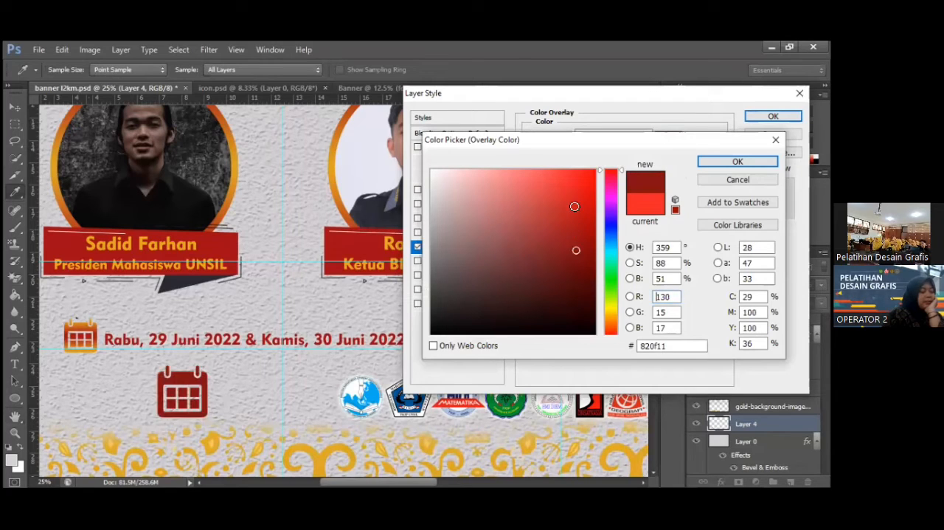
{"action": "left_click", "coordinate": [552, 205]}
{"action": "left_click", "coordinate": [487, 242]}
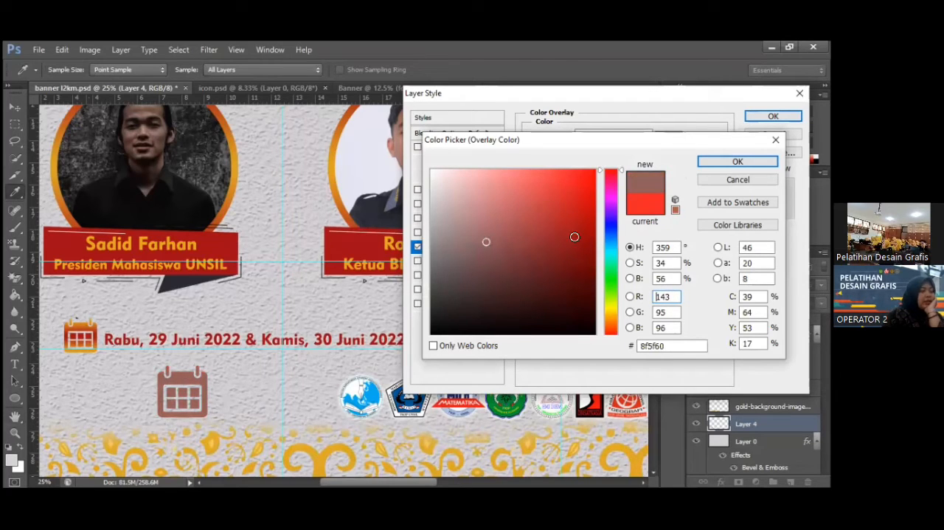
{"action": "key", "text": "Escape"}
{"action": "left_click", "coordinate": [418, 248]}
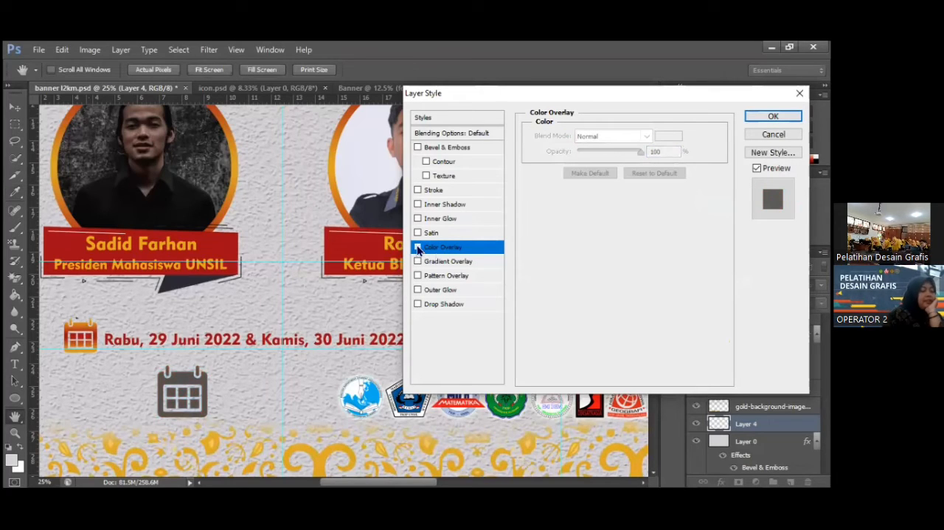
Enable a Gradient Overlay on the calendar icon and set the gradient's starting colour stop to turquoise 34c7cd.
{"action": "left_click", "coordinate": [418, 262]}
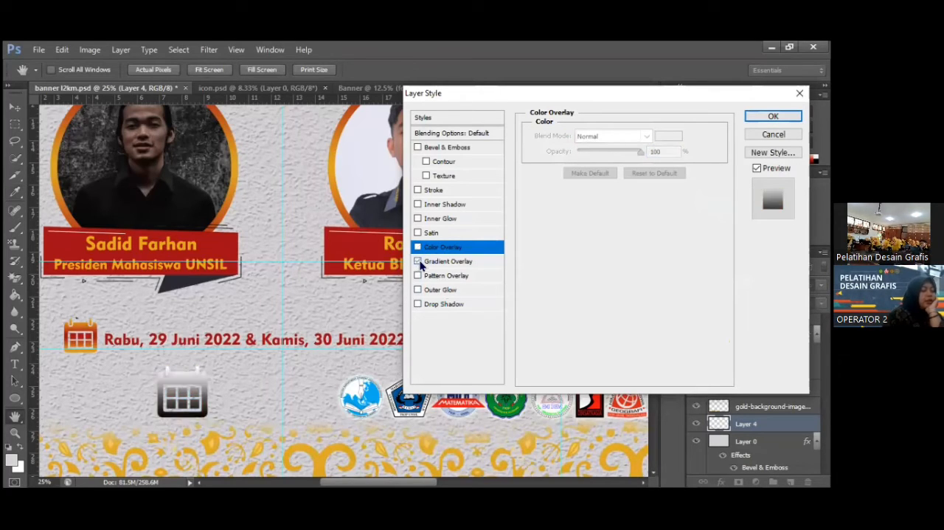
{"action": "left_click", "coordinate": [436, 261]}
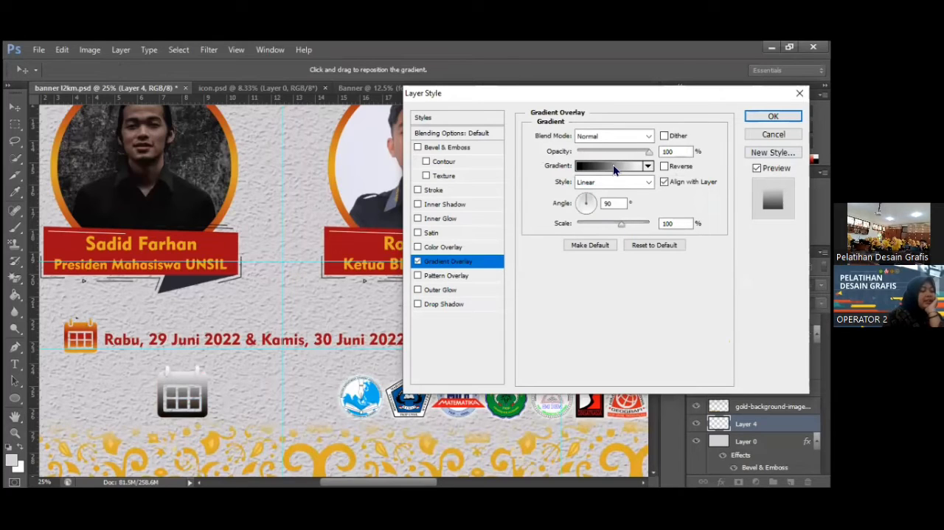
{"action": "left_click", "coordinate": [613, 164]}
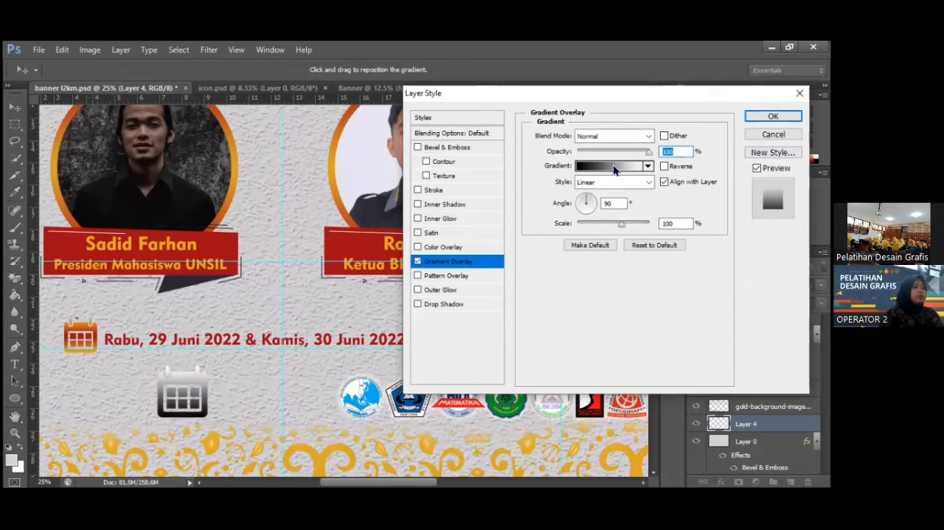
{"action": "left_click", "coordinate": [613, 164]}
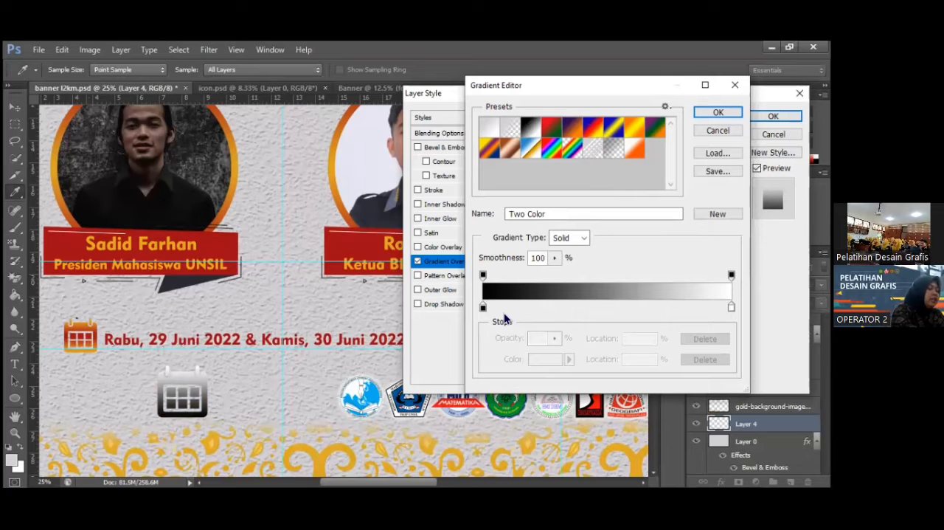
{"action": "left_click", "coordinate": [484, 308]}
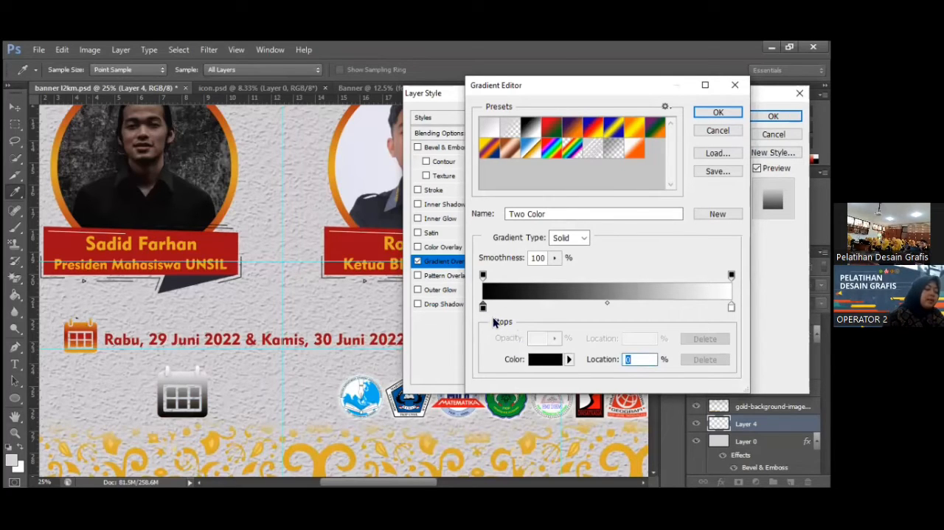
{"action": "left_click", "coordinate": [547, 360]}
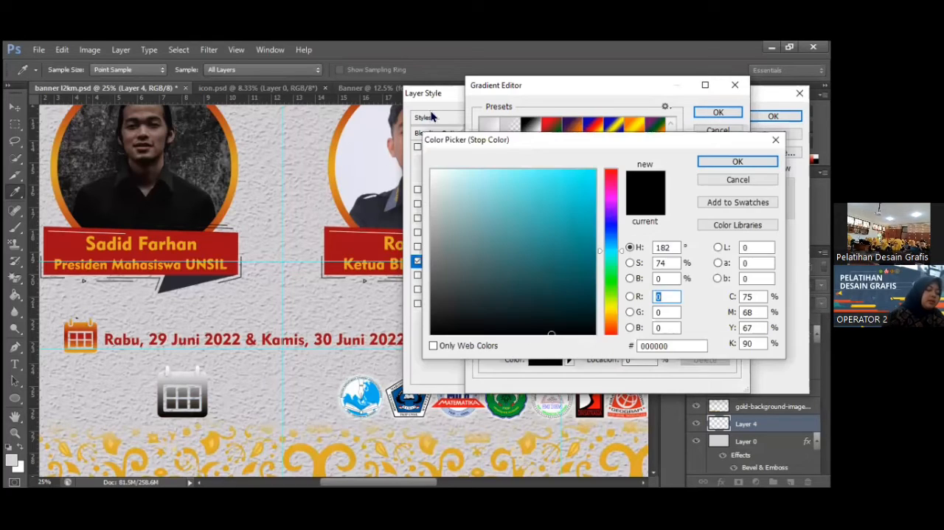
{"action": "left_click", "coordinate": [554, 200]}
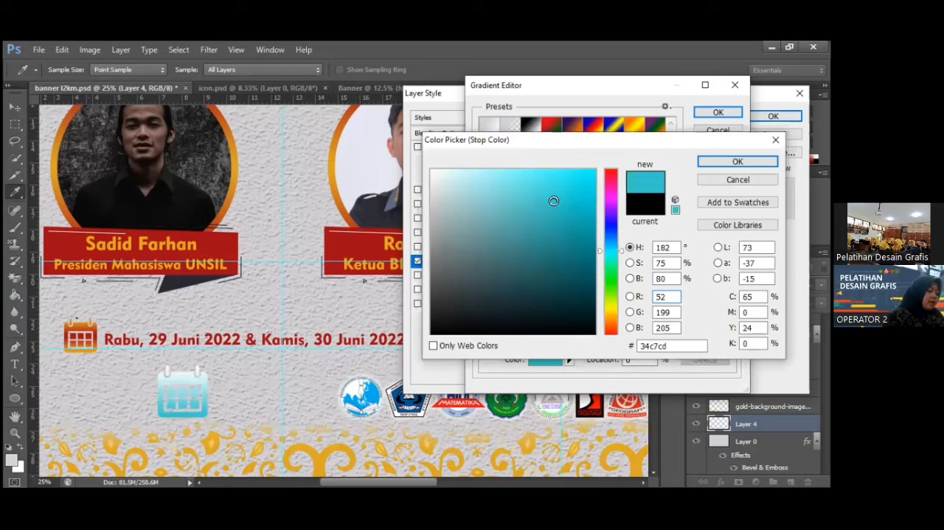
{"action": "left_click", "coordinate": [739, 161]}
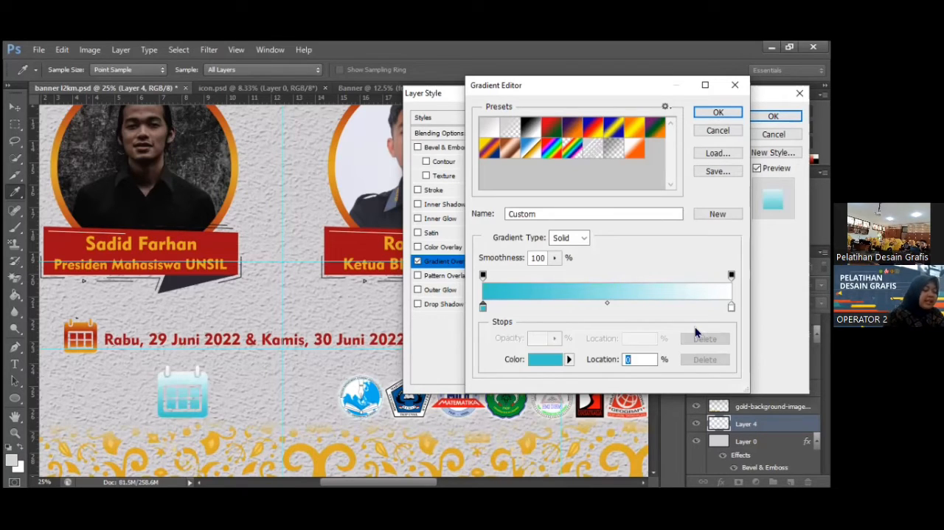
Set the gradient's end colour stop at 100% to red e31616 and accept the edited gradient.
{"action": "left_click", "coordinate": [731, 307]}
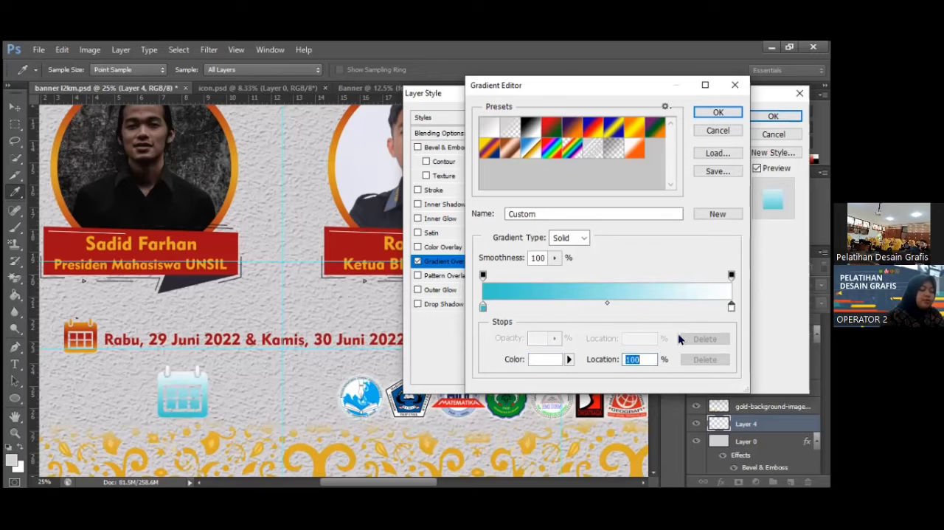
{"action": "left_click", "coordinate": [546, 360]}
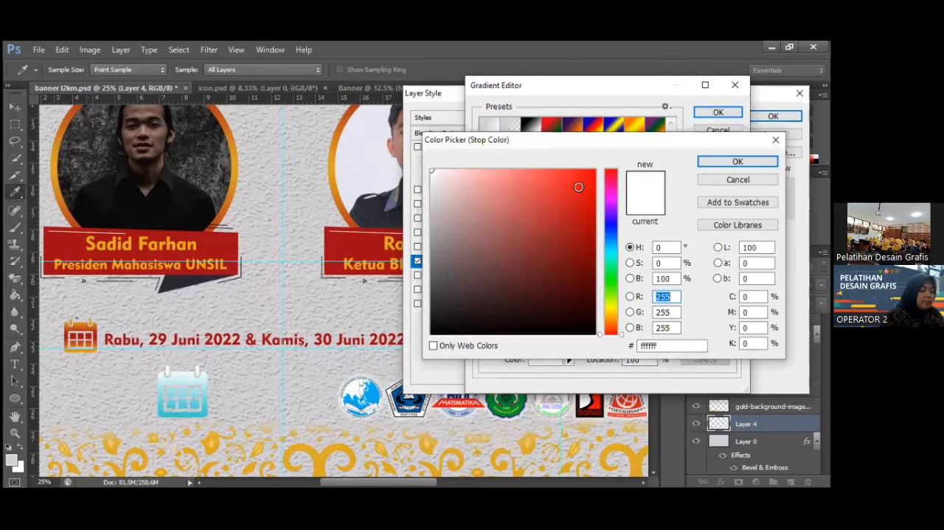
{"action": "left_click", "coordinate": [579, 187]}
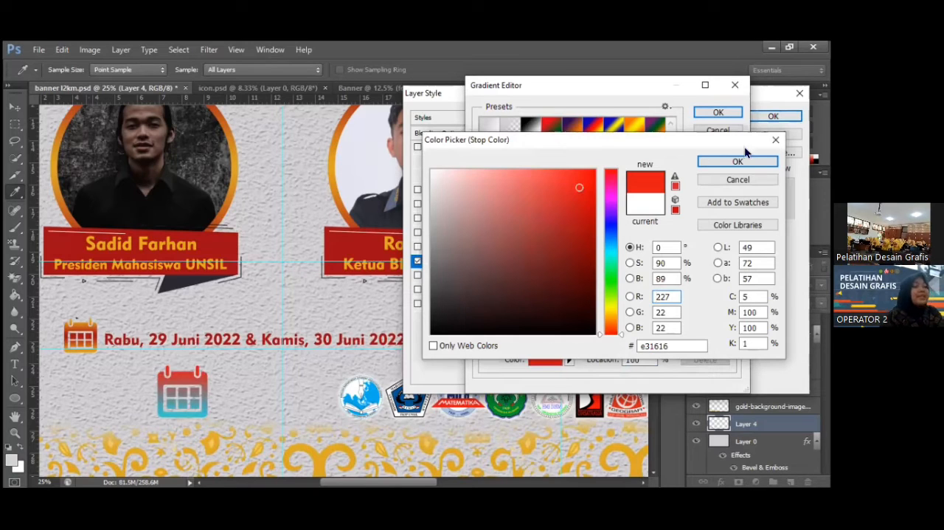
{"action": "left_click", "coordinate": [727, 161]}
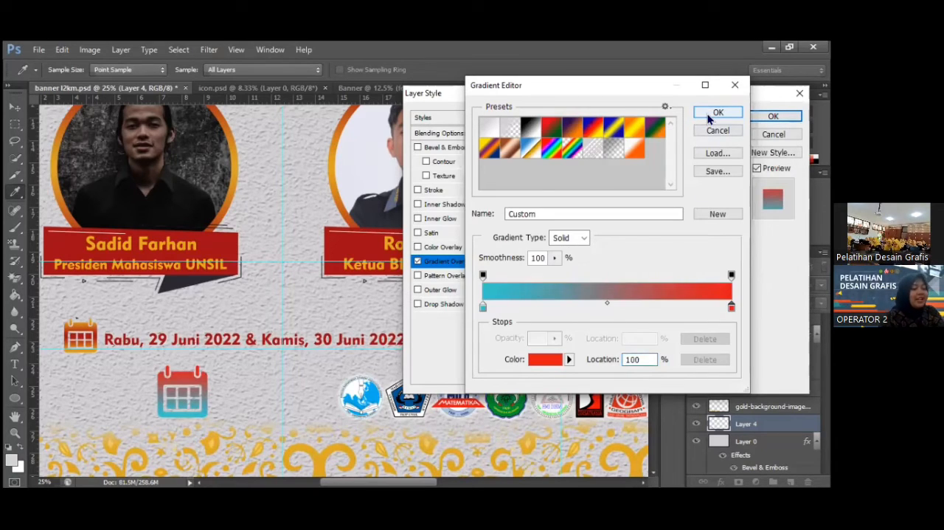
{"action": "left_click", "coordinate": [710, 115]}
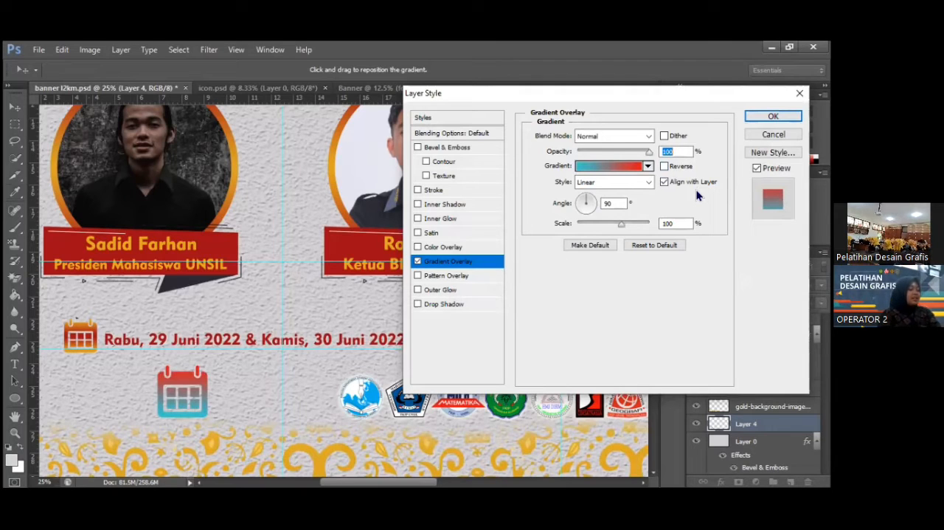
Preview the calendar icon's gradient reversed and in the Radial, Angle, Reflected and Diamond styles.
{"action": "left_click", "coordinate": [666, 168]}
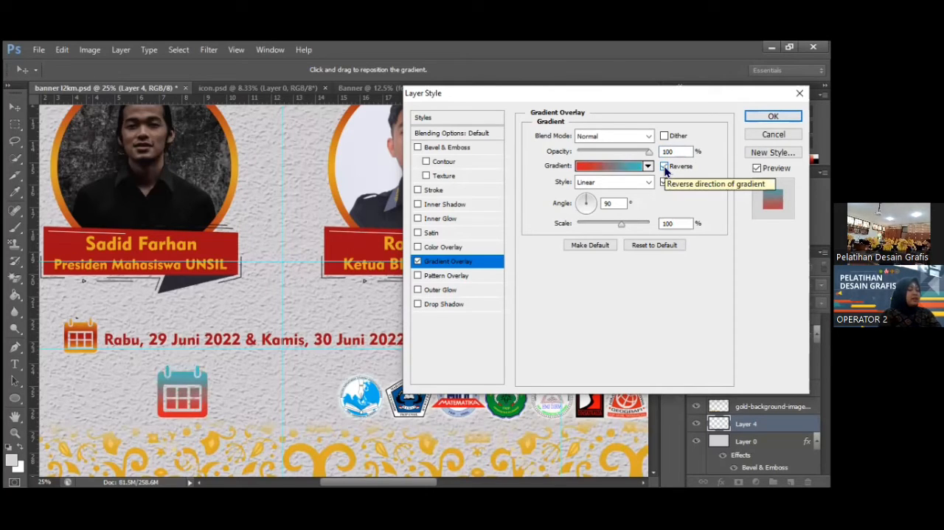
{"action": "left_click", "coordinate": [665, 167]}
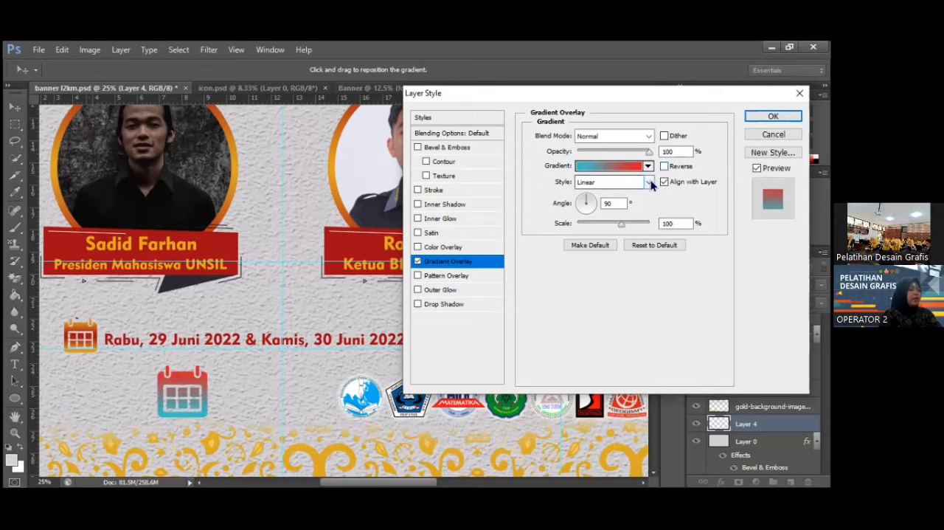
{"action": "left_click", "coordinate": [650, 182]}
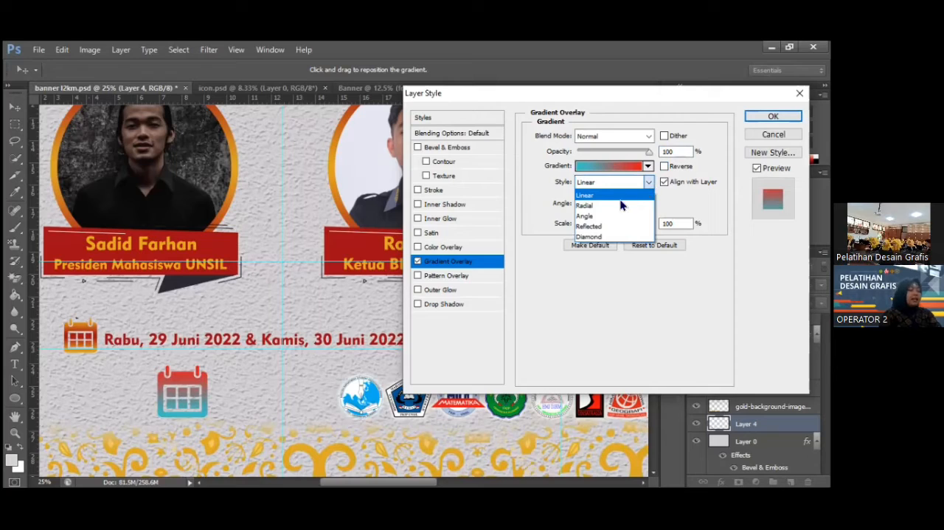
{"action": "left_click", "coordinate": [594, 206]}
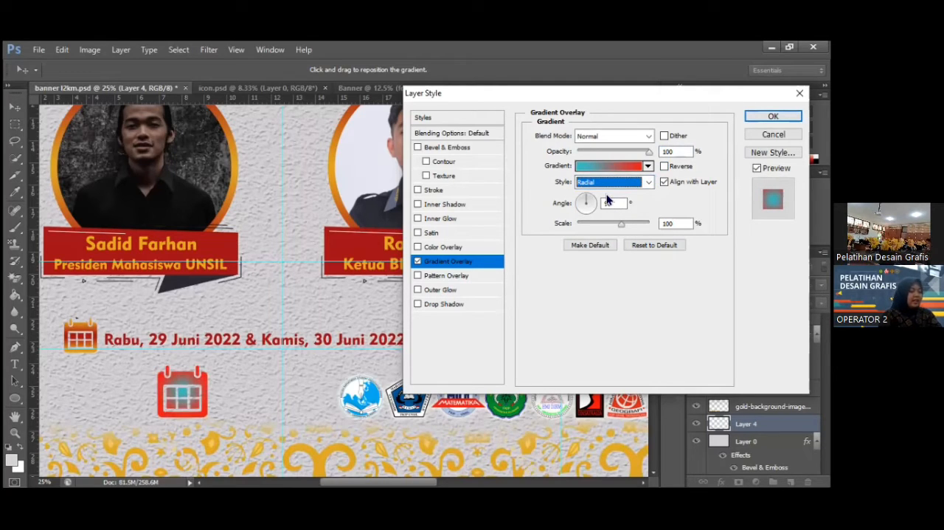
{"action": "left_click", "coordinate": [647, 182]}
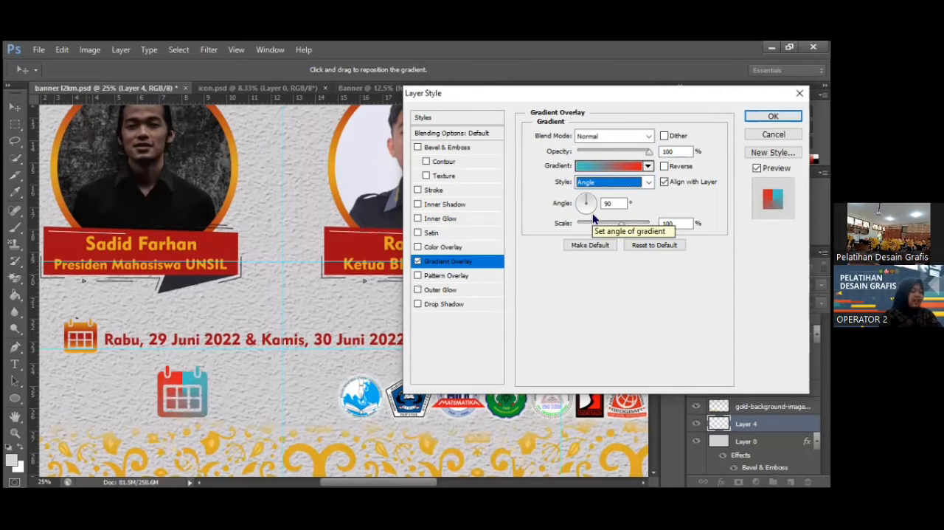
{"action": "left_click", "coordinate": [636, 184]}
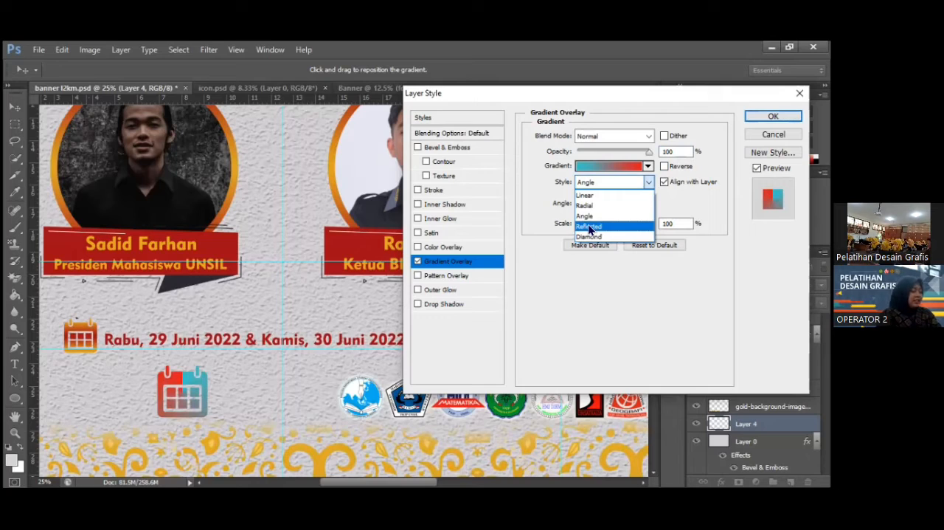
{"action": "left_click", "coordinate": [589, 227]}
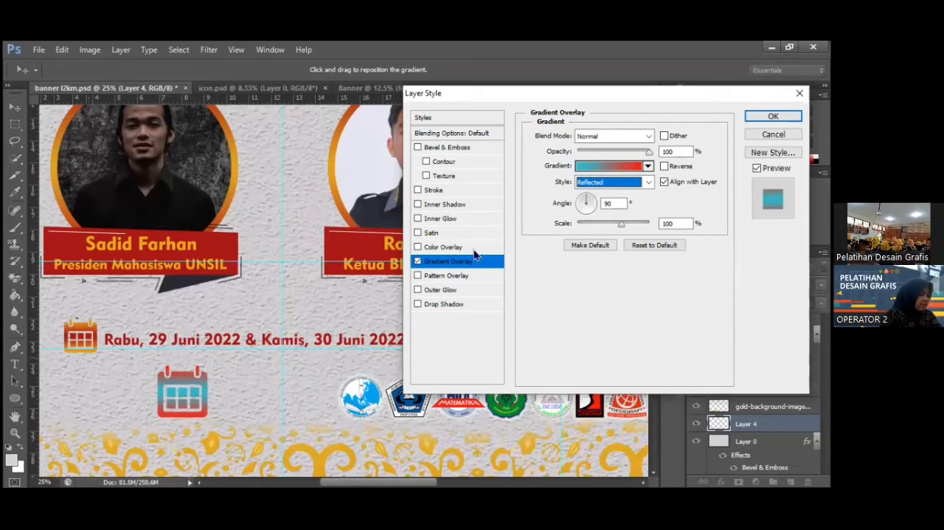
{"action": "left_click", "coordinate": [638, 182]}
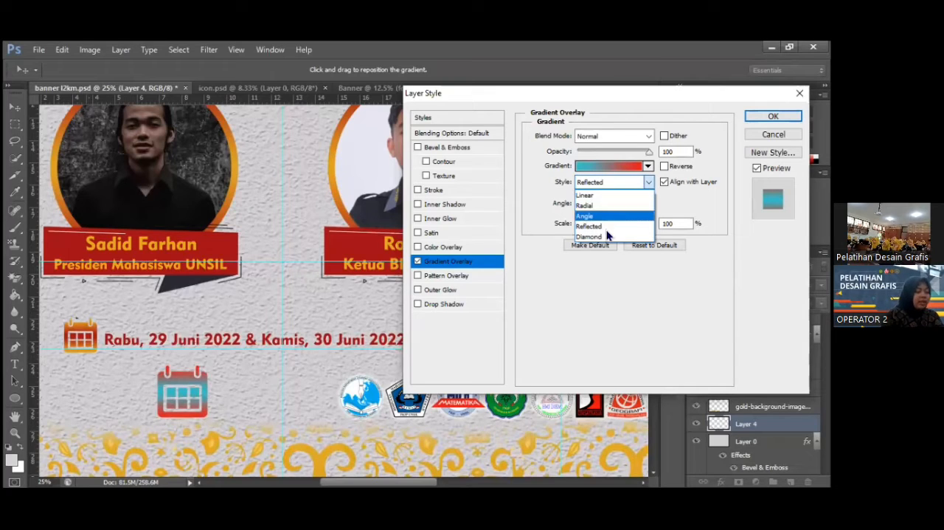
{"action": "left_click", "coordinate": [596, 237]}
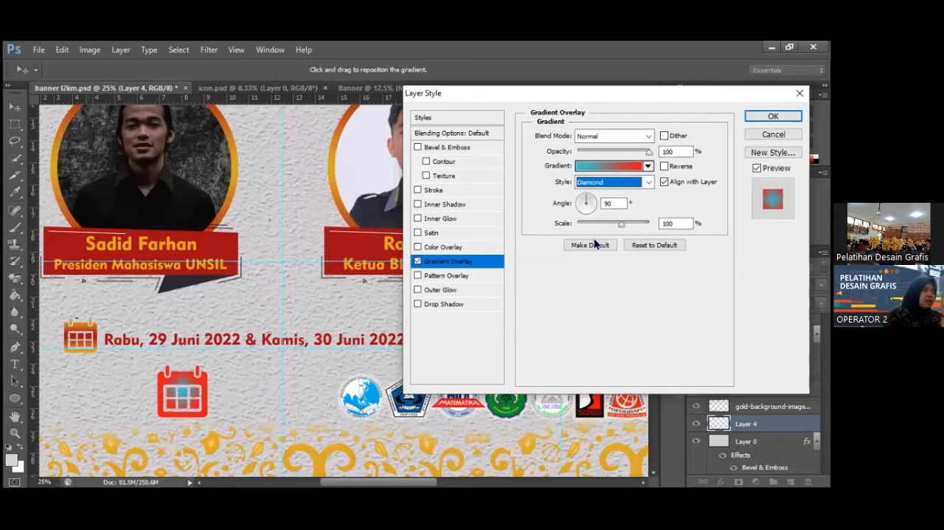
Set the calendar icon's gradient style to Reflected with its direction reversed, and apply the layer style.
{"action": "left_click", "coordinate": [648, 182]}
{"action": "left_click", "coordinate": [606, 226]}
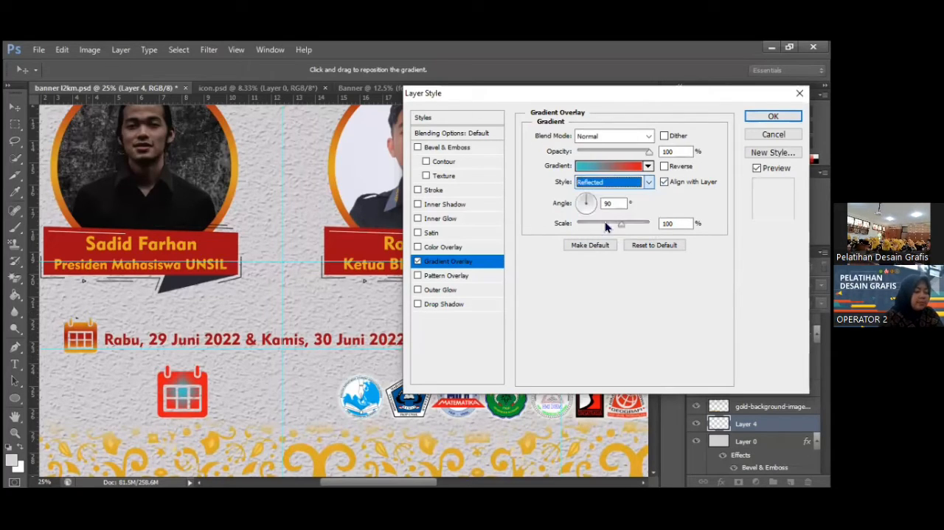
{"action": "left_click", "coordinate": [664, 167]}
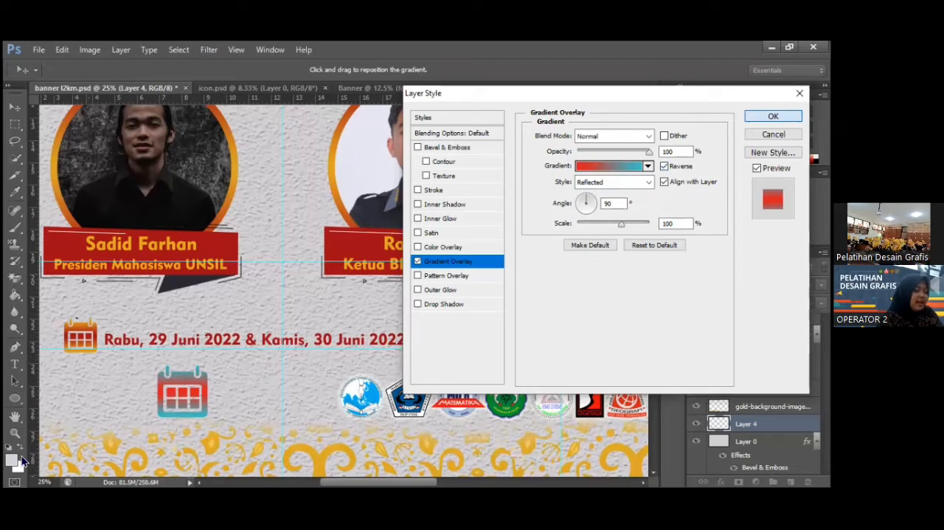
{"action": "key", "text": "Return"}
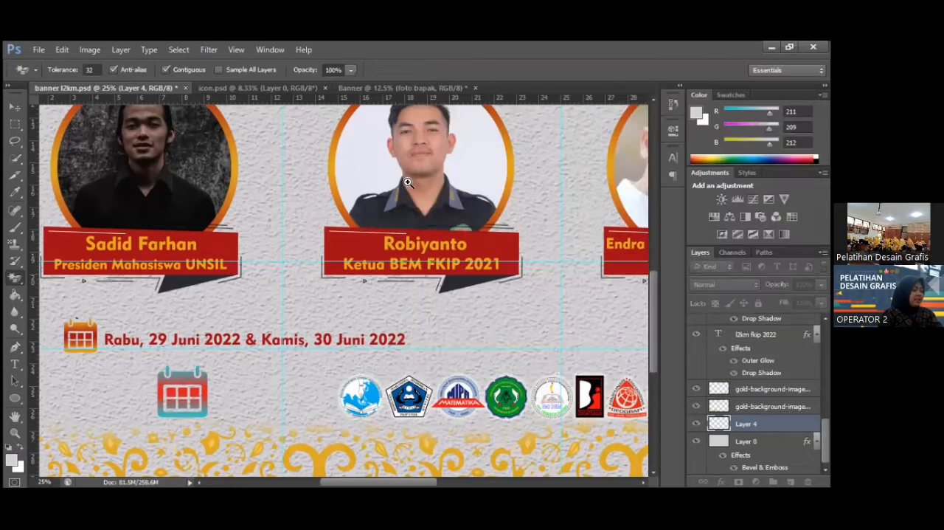
Examine the finished banner's date line, logo row and golden ornament border, ending with the whole banner fitted on screen.
{"action": "key", "text": "z"}
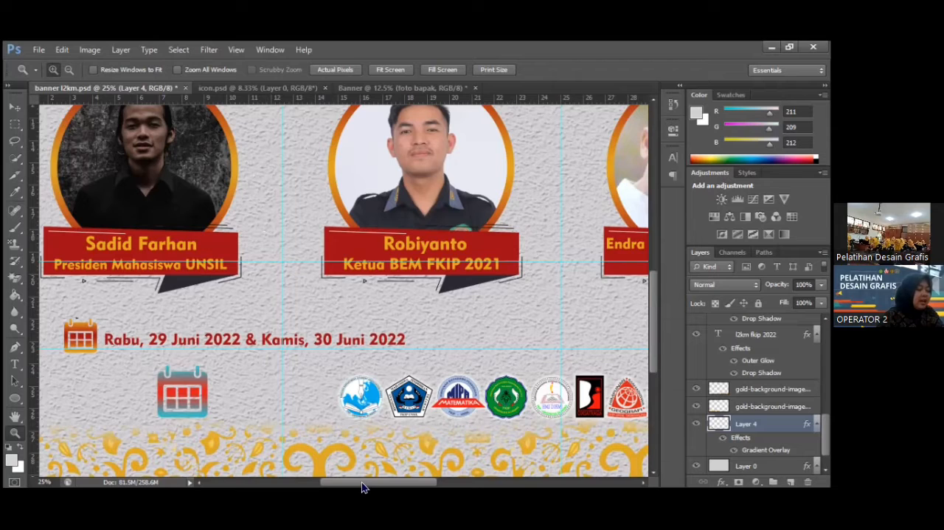
{"action": "left_click_drag", "start_coordinate": [362, 482], "coordinate": [397, 485]}
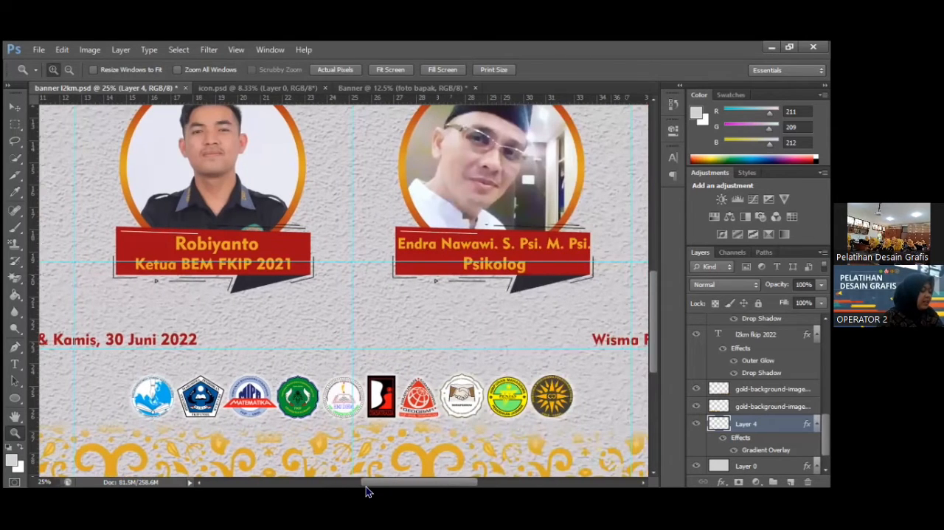
{"action": "scroll", "coordinate": [366, 486], "scroll_direction": "right", "scroll_amount": 5}
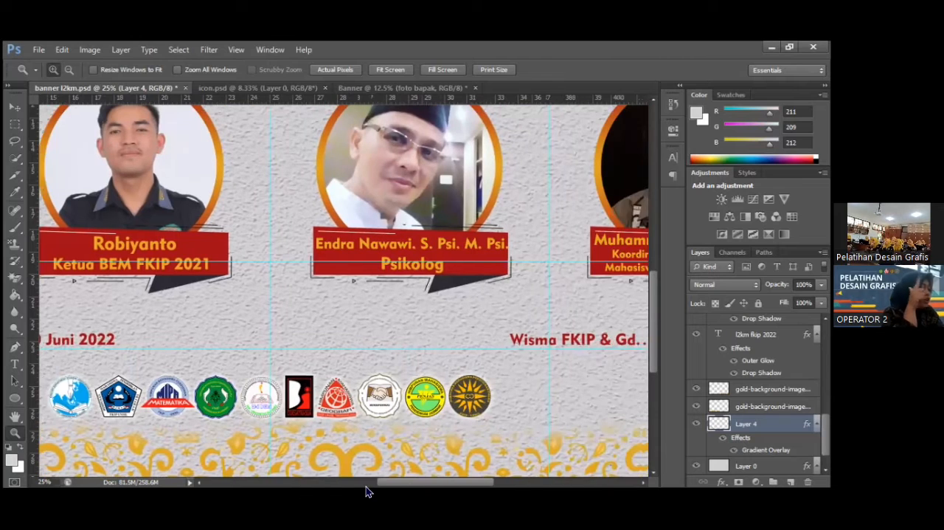
{"action": "scroll", "coordinate": [366, 487], "scroll_direction": "right", "scroll_amount": 2}
{"action": "scroll", "coordinate": [366, 486], "scroll_direction": "left", "scroll_amount": 8}
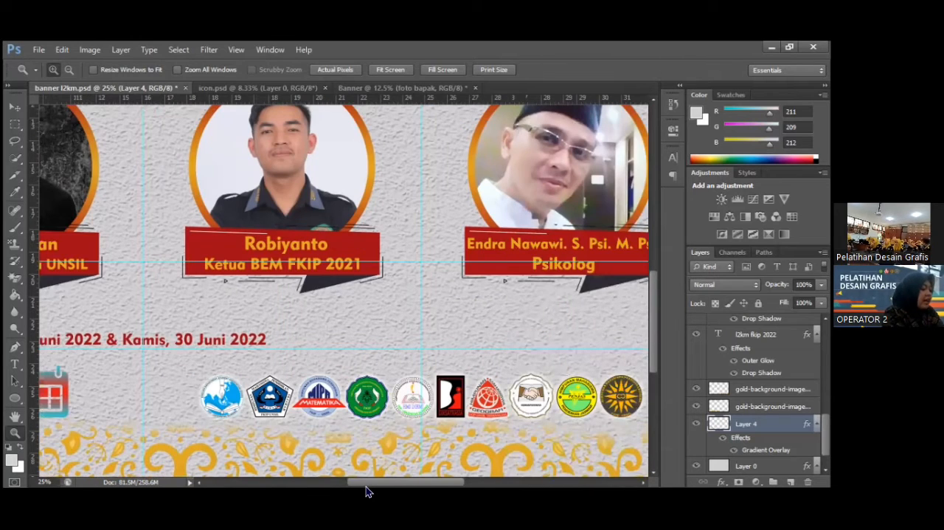
{"action": "scroll", "coordinate": [366, 486], "scroll_direction": "left", "scroll_amount": 6}
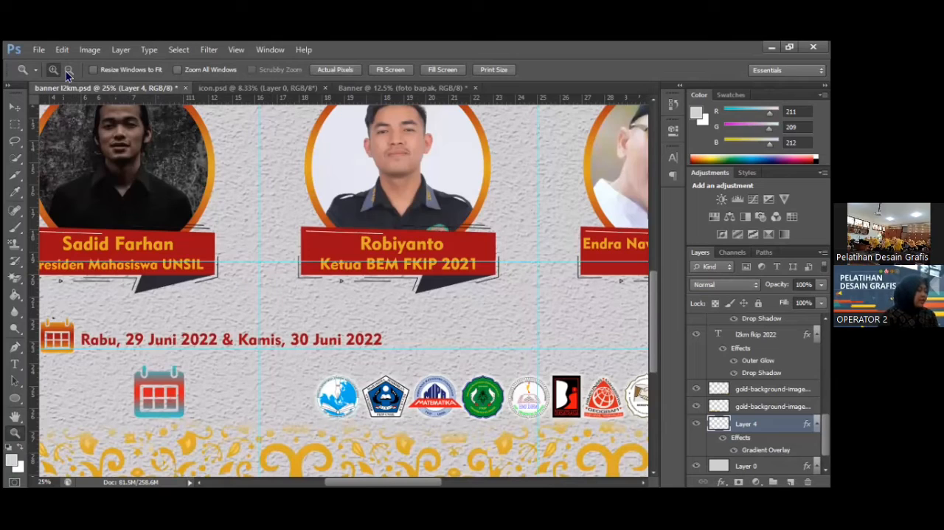
{"action": "key", "text": "space"}
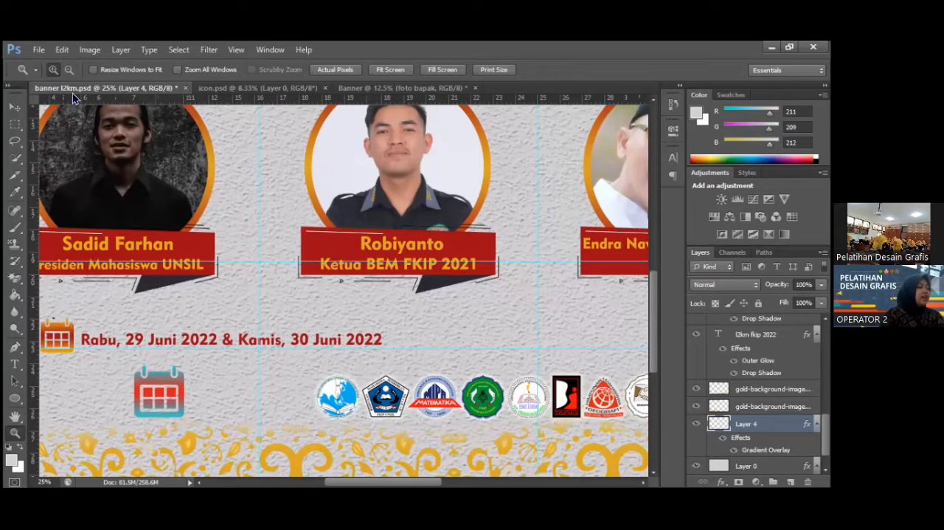
{"action": "key", "text": "ctrl+plus"}
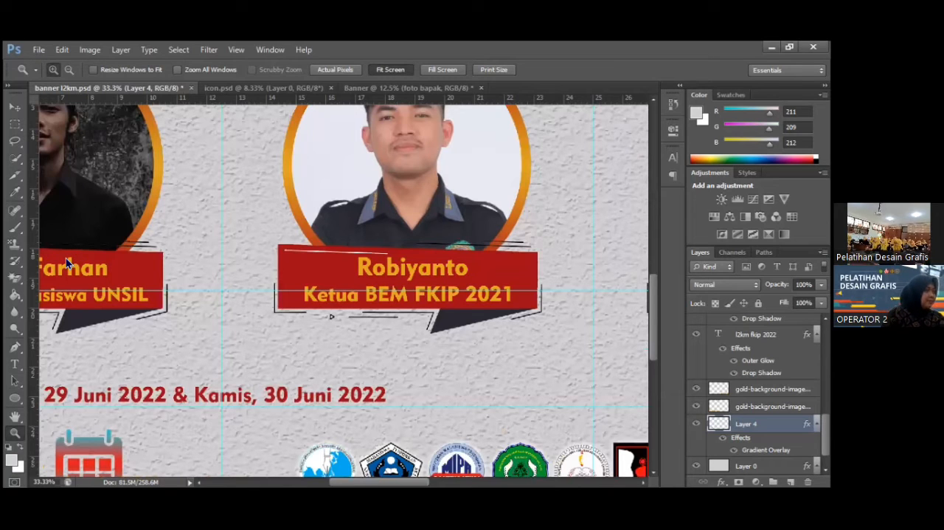
{"action": "key", "text": "ctrl+0"}
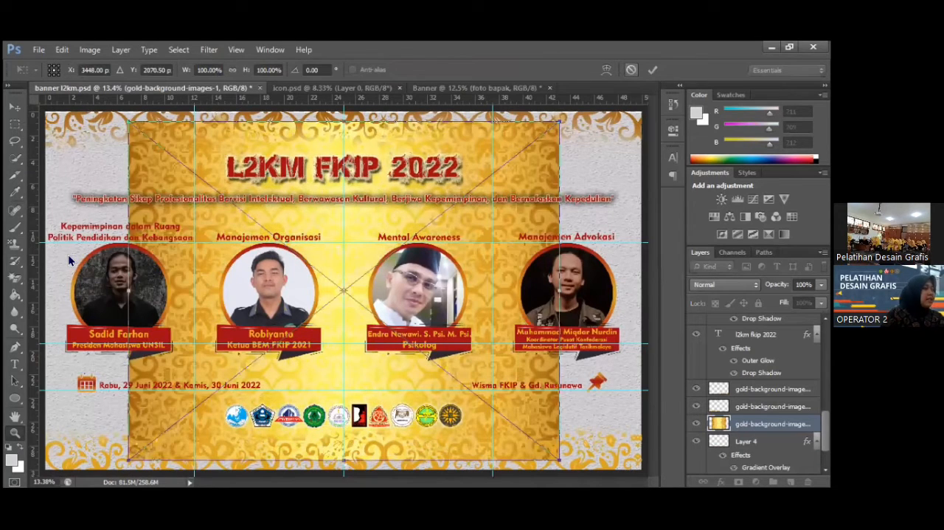
Cancel placing the gold background image in the banner and open gold-background-images-1.jpg as a separate document.
{"action": "key", "text": "Escape"}
{"action": "left_click", "coordinate": [39, 50]}
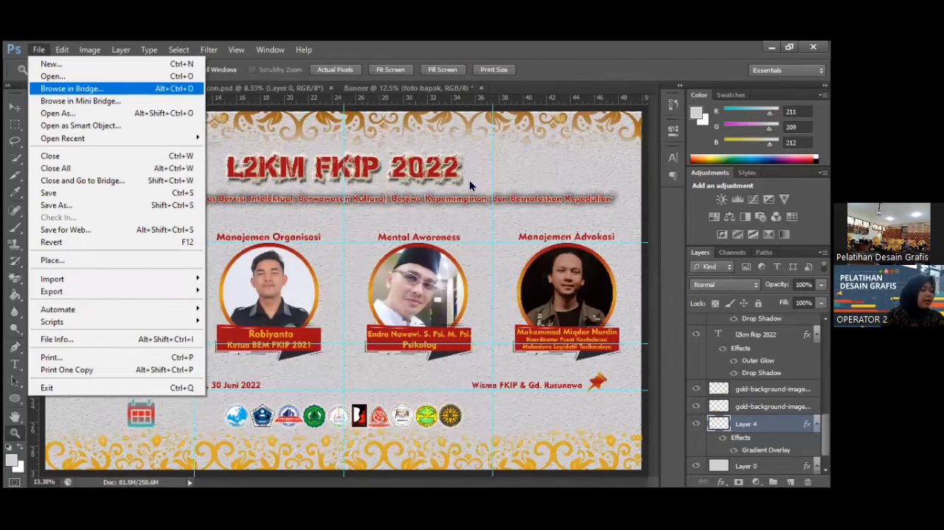
{"action": "key", "text": "Up"}
{"action": "key", "text": "Up"}
{"action": "key", "text": "Up"}
{"action": "key", "text": "Up"}
{"action": "key", "text": "Up"}
{"action": "key", "text": "Up"}
{"action": "key", "text": "Up"}
{"action": "key", "text": "Up"}
{"action": "key", "text": "Up"}
{"action": "key", "text": "Up"}
{"action": "key", "text": "Up"}
{"action": "key", "text": "Up"}
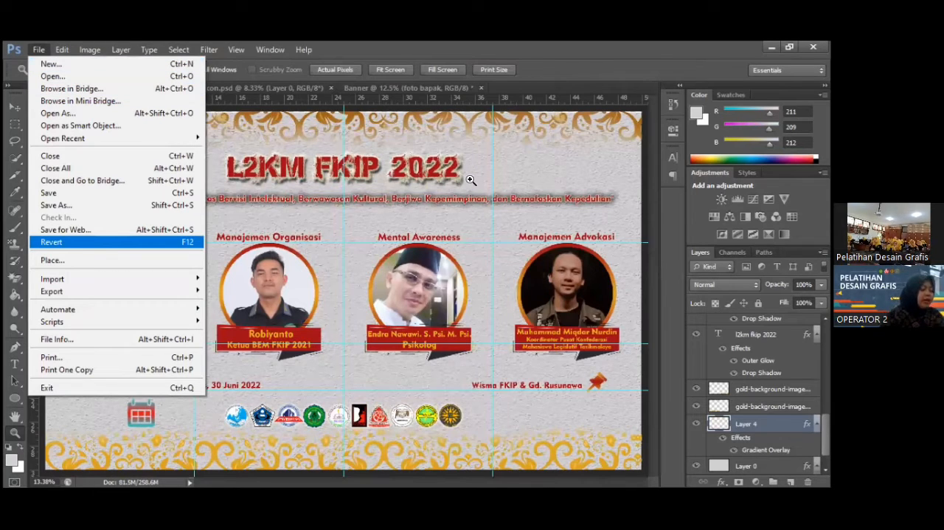
{"action": "key", "text": "Up"}
{"action": "key", "text": "Up"}
{"action": "key", "text": "Up"}
{"action": "key", "text": "Up"}
{"action": "key", "text": "Up"}
{"action": "key", "text": "Up"}
{"action": "key", "text": "Up"}
{"action": "key", "text": "Up"}
{"action": "key", "text": "Up"}
{"action": "key", "text": "Up"}
{"action": "key", "text": "Up"}
{"action": "key", "text": "Up"}
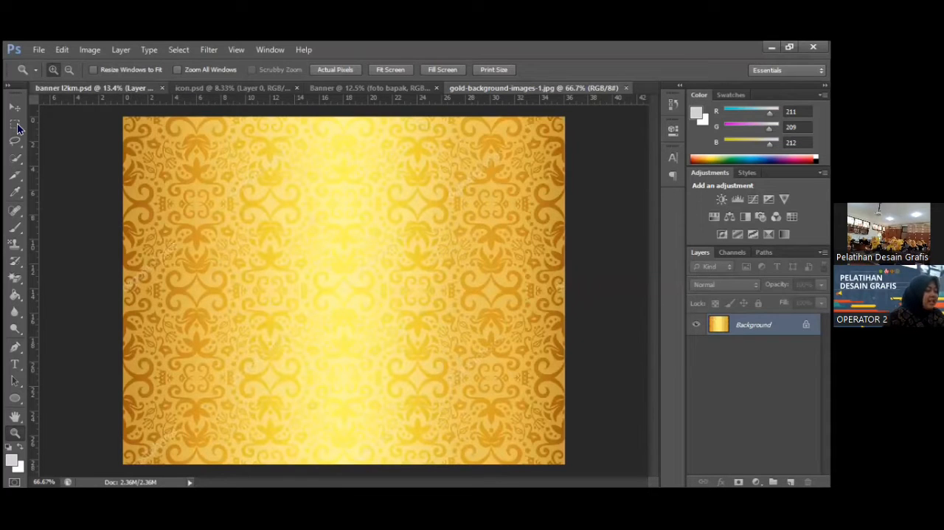
{"action": "key", "text": "ctrl+Tab"}
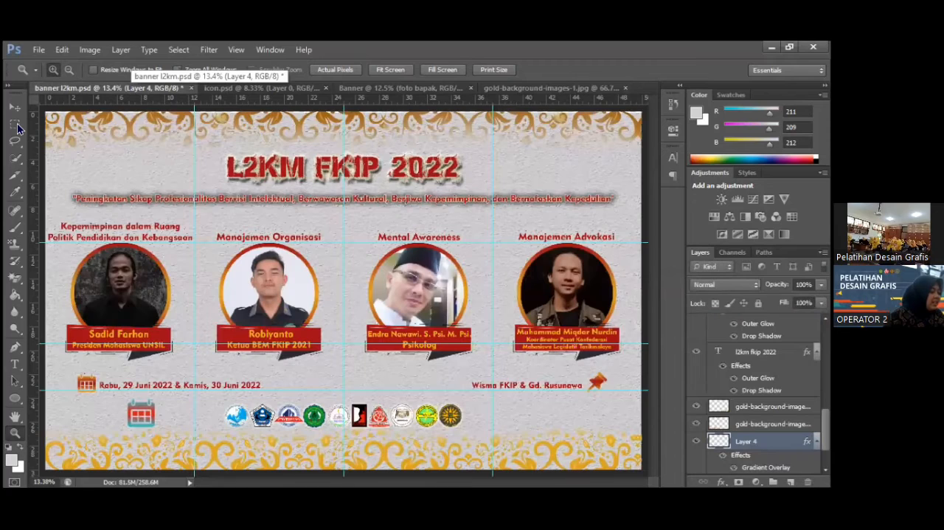
{"action": "key", "text": "ctrl+shift+Tab"}
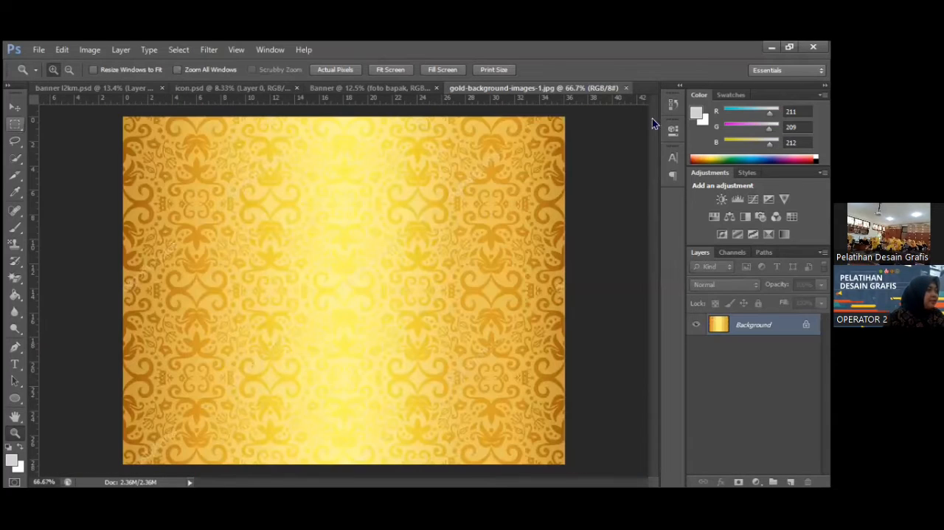
Select a narrow full-height strip along the gold background's right edge and copy it into the Banner document, right of the speaker photo.
{"action": "key", "text": "m"}
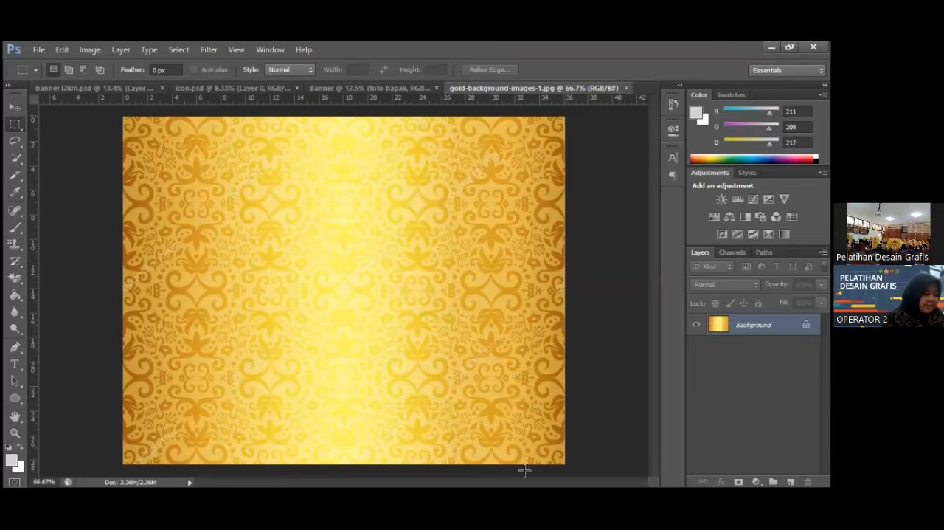
{"action": "left_click_drag", "start_coordinate": [525, 471], "coordinate": [525, 466]}
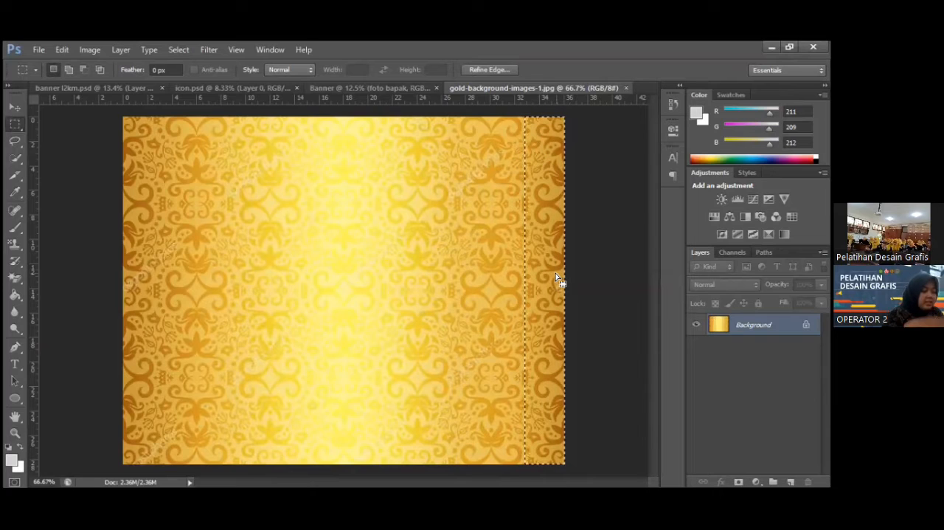
{"action": "left_click", "coordinate": [15, 108]}
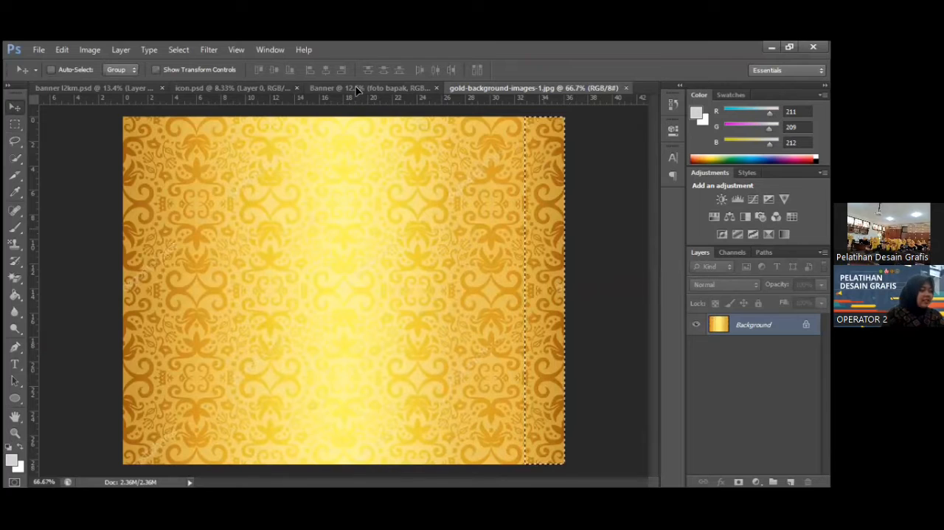
{"action": "left_click_drag", "start_coordinate": [459, 232], "coordinate": [447, 249]}
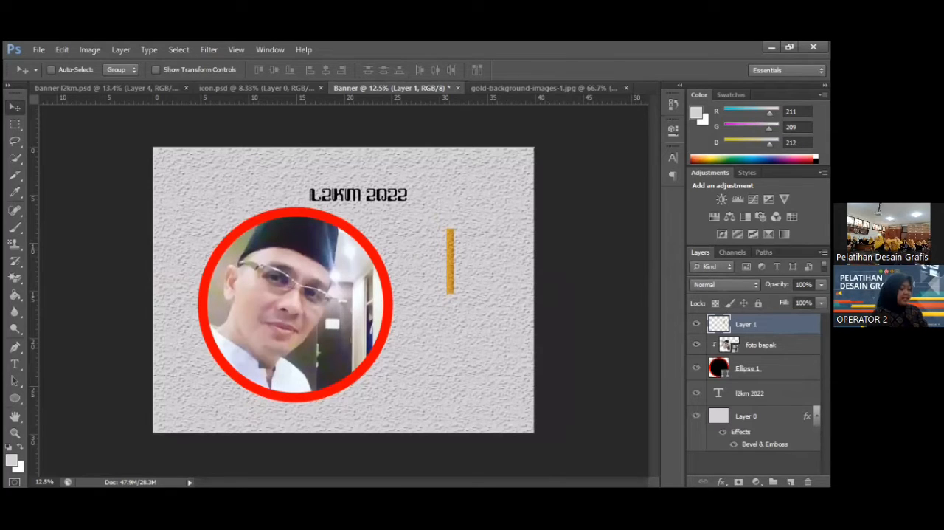
Scale the gold strip to about 399% in width and height so it nearly spans the banner's height, and apply the transform.
{"action": "key", "text": "ctrl+t"}
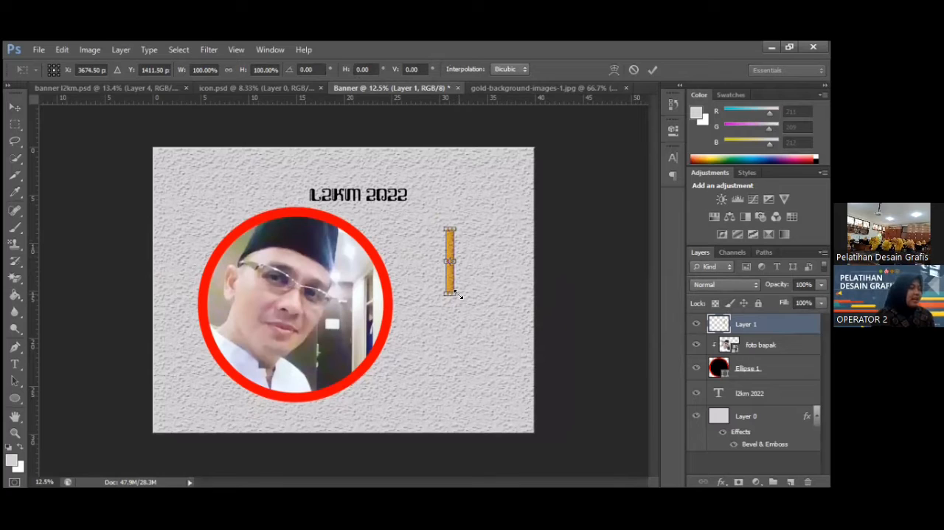
{"action": "left_click_drag", "start_coordinate": [459, 295], "coordinate": [462, 296]}
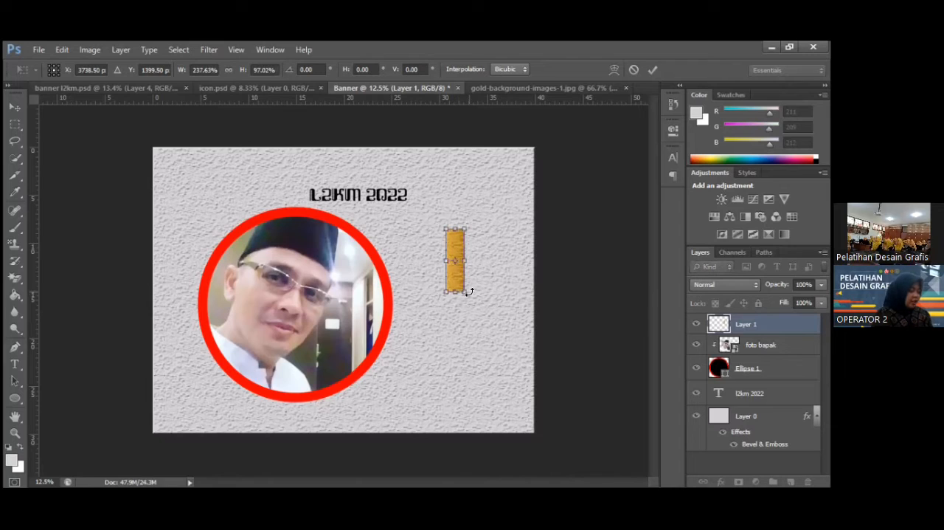
{"action": "key", "text": "ctrl+z"}
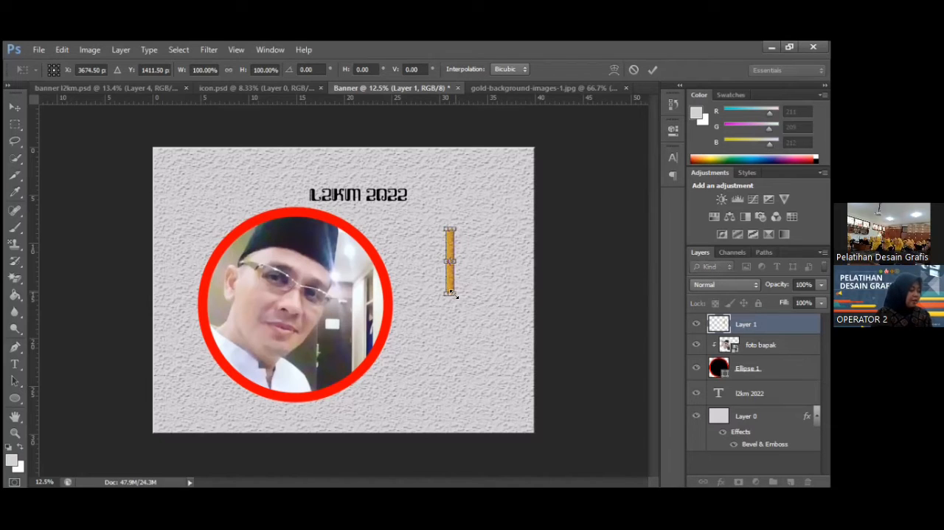
{"action": "left_click_drag", "start_coordinate": [492, 335], "coordinate": [529, 420]}
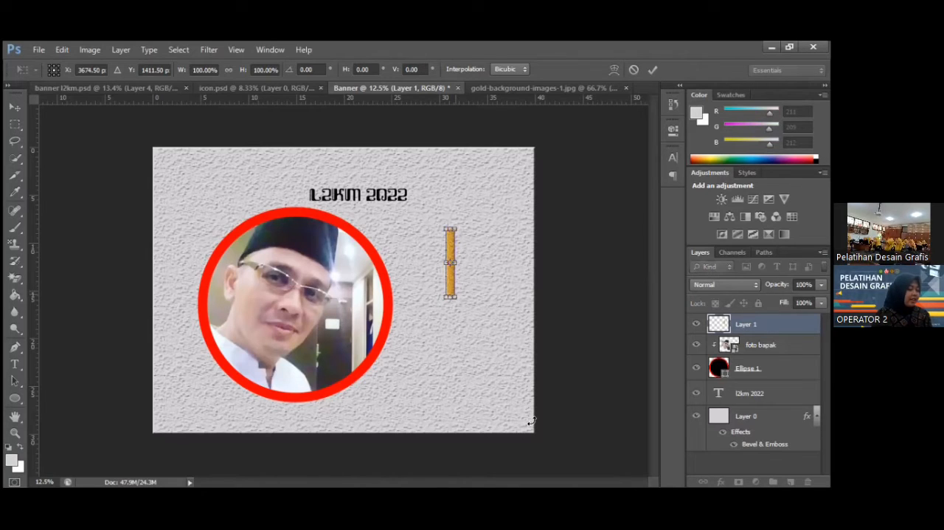
{"action": "left_click_drag", "start_coordinate": [445, 228], "coordinate": [391, 172]}
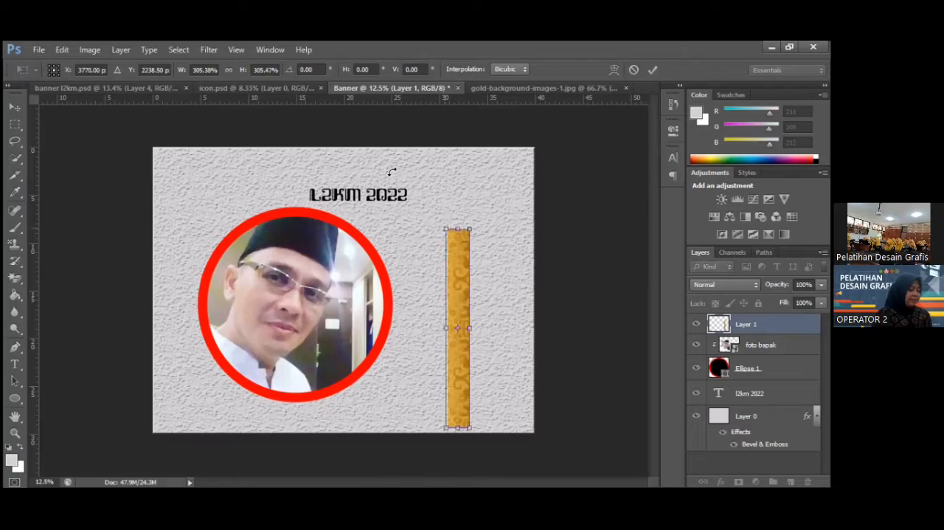
{"action": "left_click", "coordinate": [651, 70]}
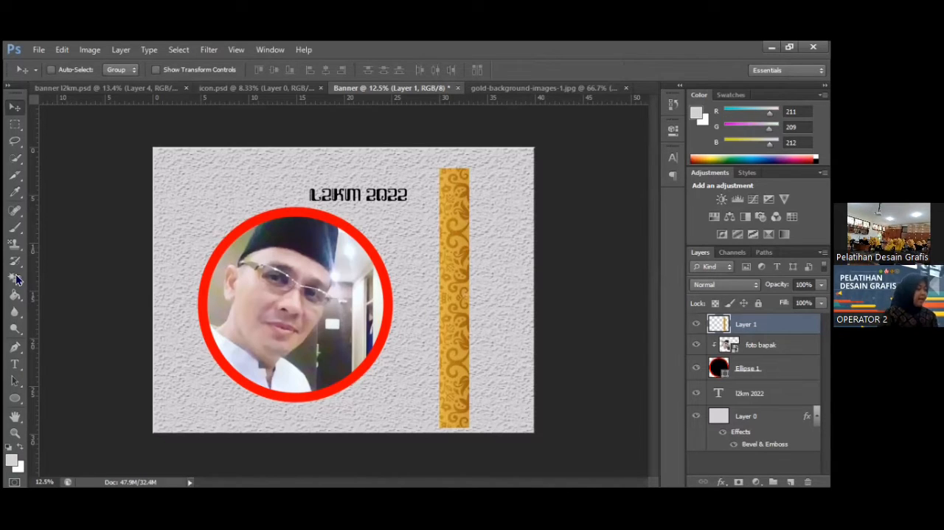
Erase the gold strip's plain background with the Magic Eraser at tolerance 32, keeping only the floral ornament.
{"action": "left_click", "coordinate": [120, 88]}
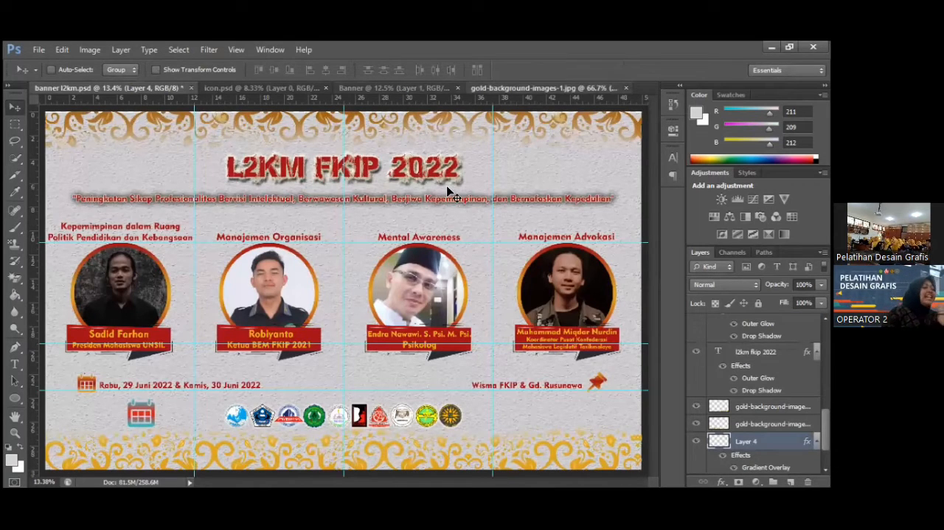
{"action": "left_click", "coordinate": [544, 88]}
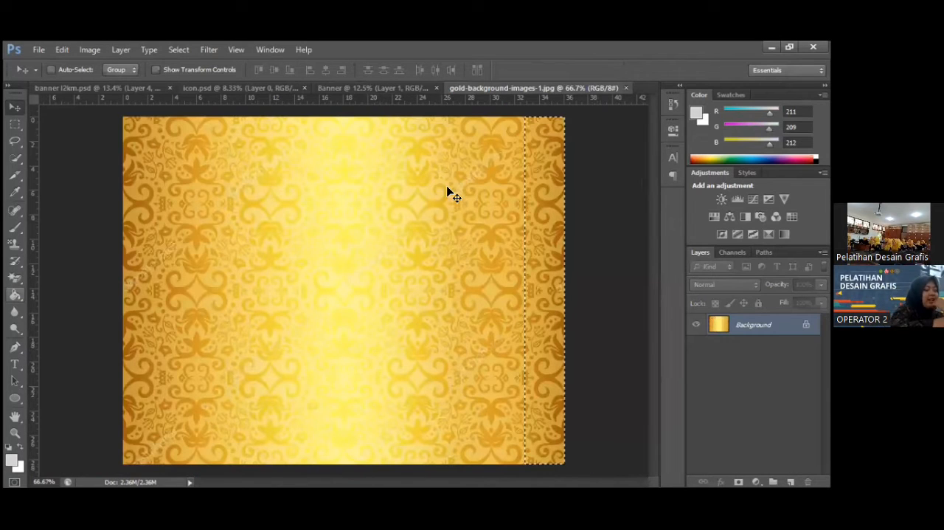
{"action": "left_click", "coordinate": [373, 88]}
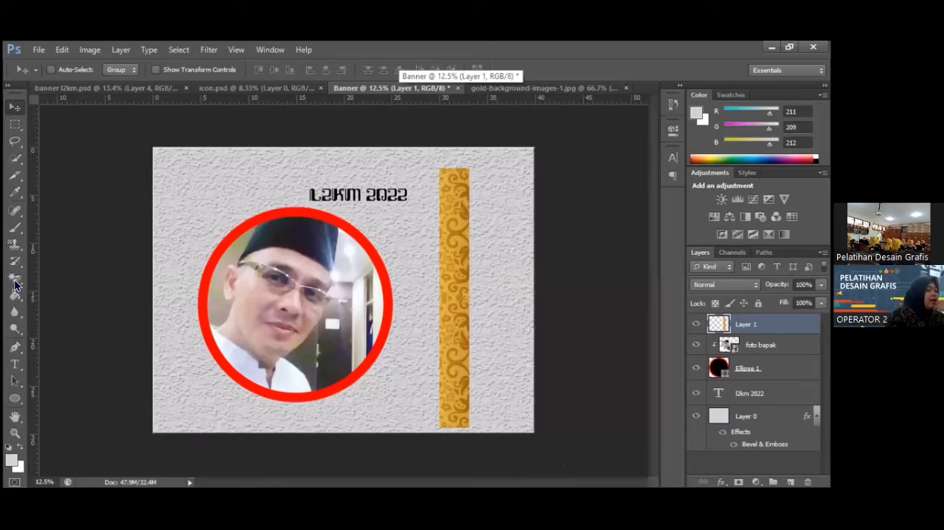
{"action": "left_click", "coordinate": [15, 284]}
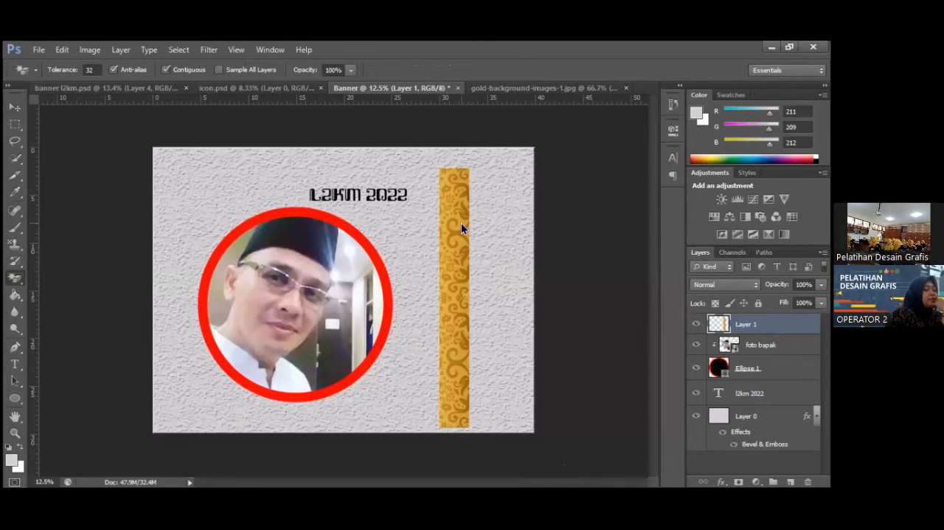
{"action": "left_click", "coordinate": [461, 224]}
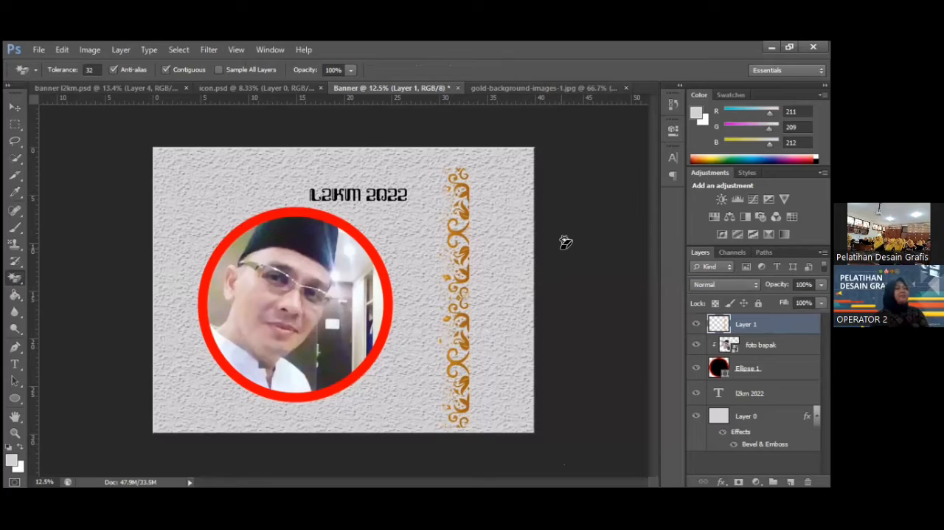
Rotate the floral ornament strip to exactly 90° with Free Transform so that it lies horizontally.
{"action": "left_click", "coordinate": [15, 108]}
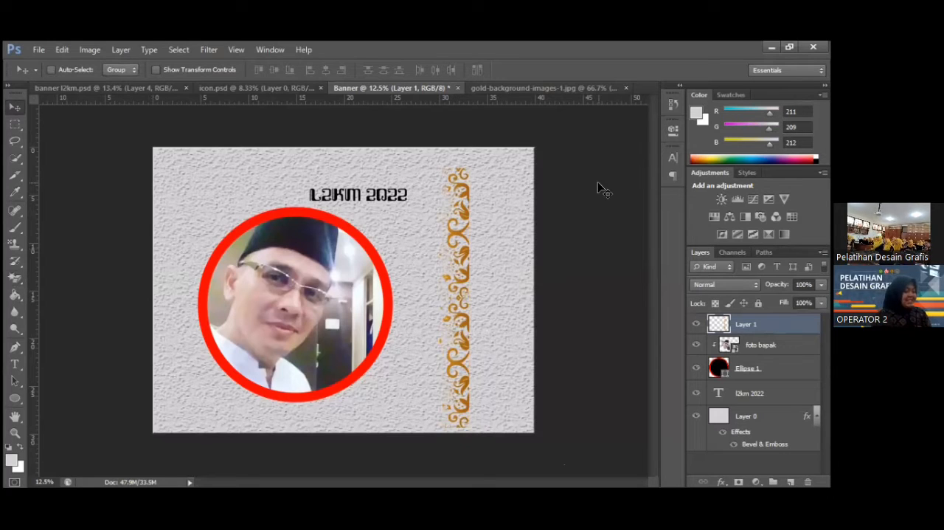
{"action": "key", "text": "ctrl+t"}
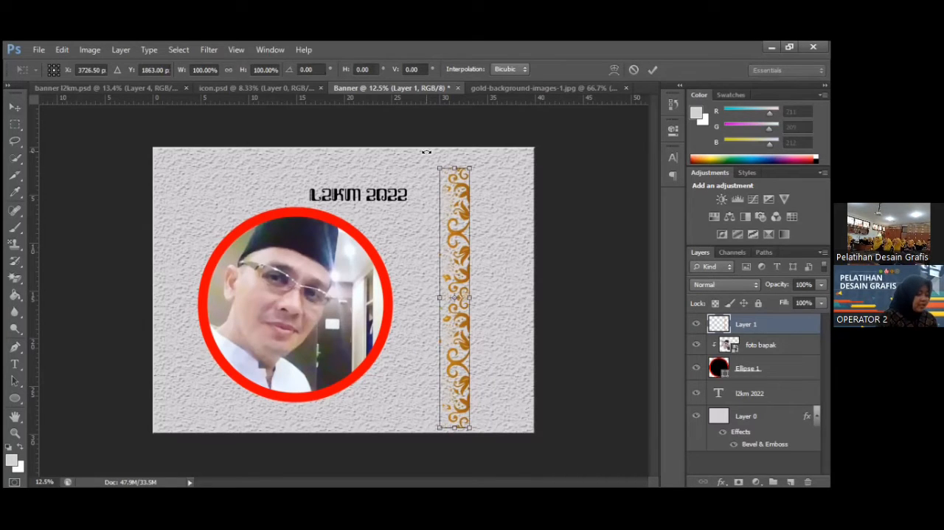
{"action": "left_click_drag", "start_coordinate": [426, 151], "coordinate": [432, 149]}
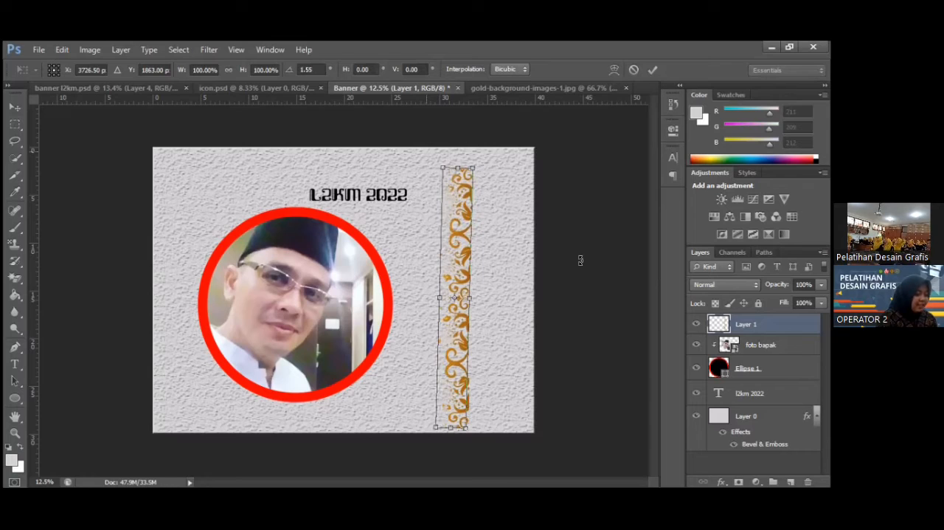
{"action": "mouse_move", "coordinate": [583, 271]}
{"action": "left_mouse_down"}
{"action": "mouse_move", "coordinate": [589, 257]}
{"action": "mouse_move", "coordinate": [584, 271]}
{"action": "left_mouse_up"}
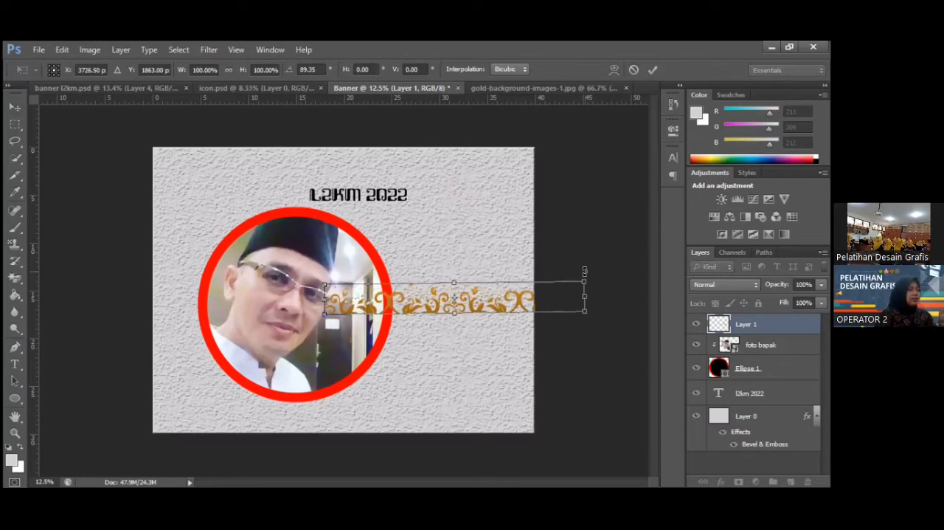
{"action": "left_click", "coordinate": [306, 69]}
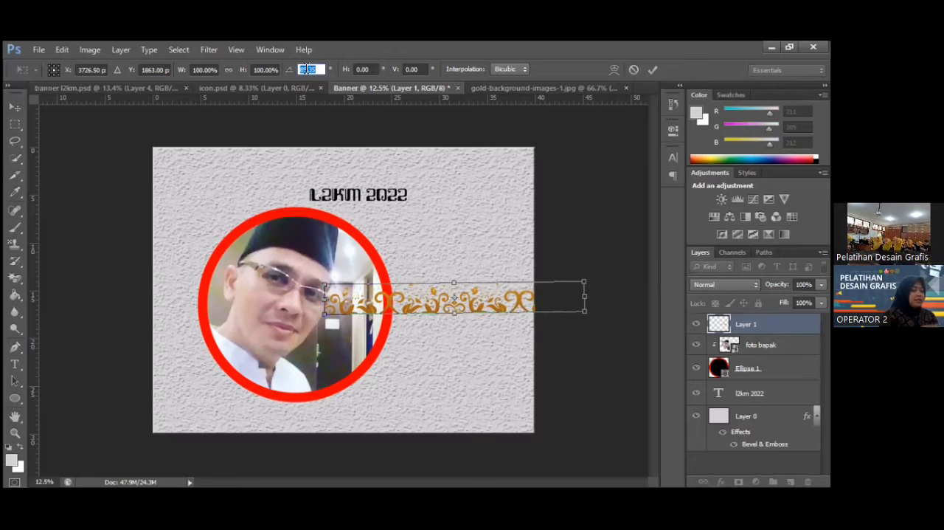
{"action": "type", "text": "90"}
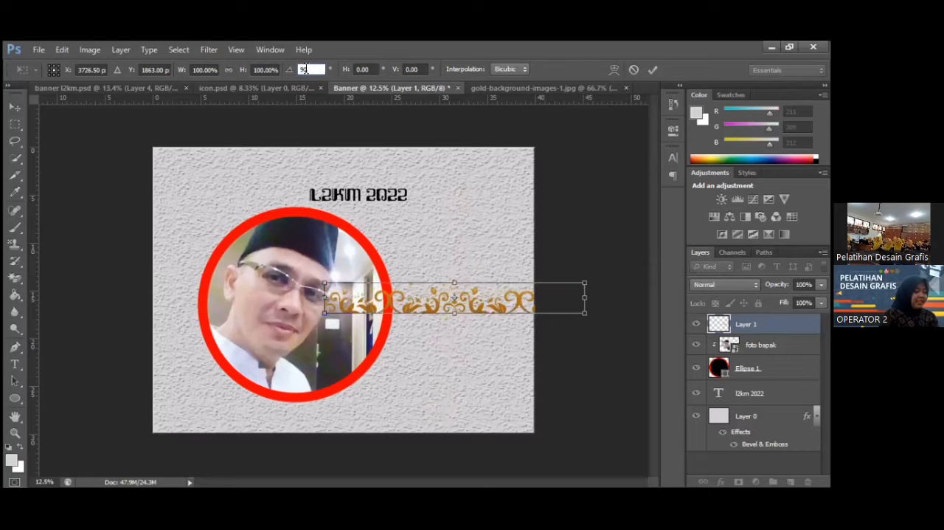
{"action": "key", "text": "Return"}
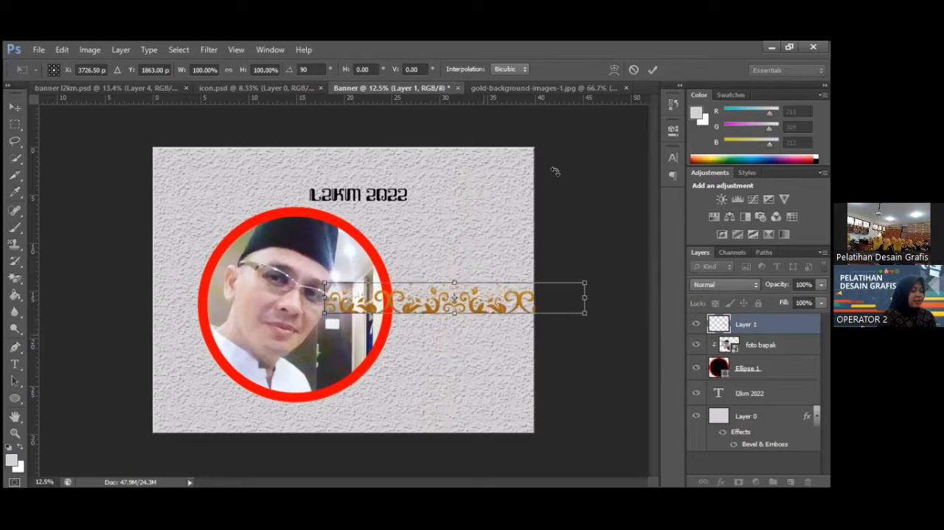
Move the floral ornament to the banner's bottom edge, enlarge it to span the full banner width, and apply the transform.
{"action": "left_click_drag", "start_coordinate": [490, 305], "coordinate": [356, 421]}
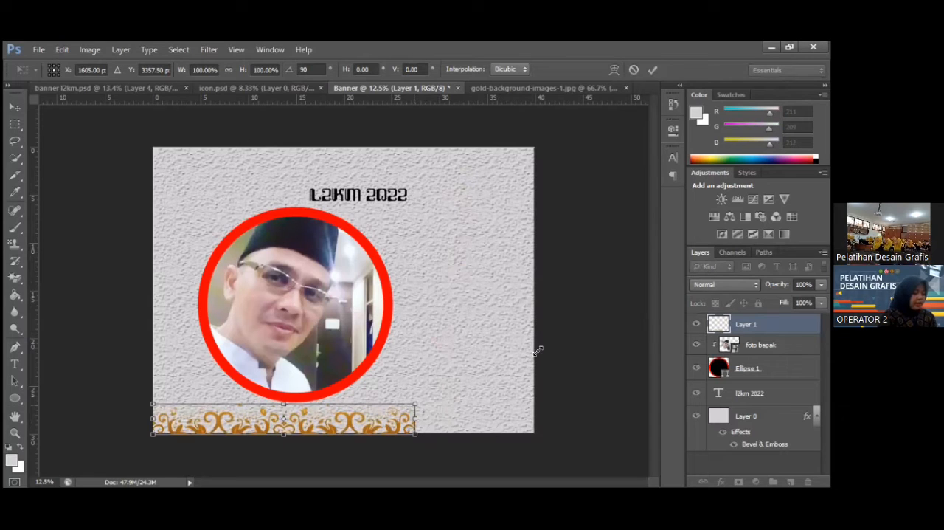
{"action": "left_click", "coordinate": [654, 72]}
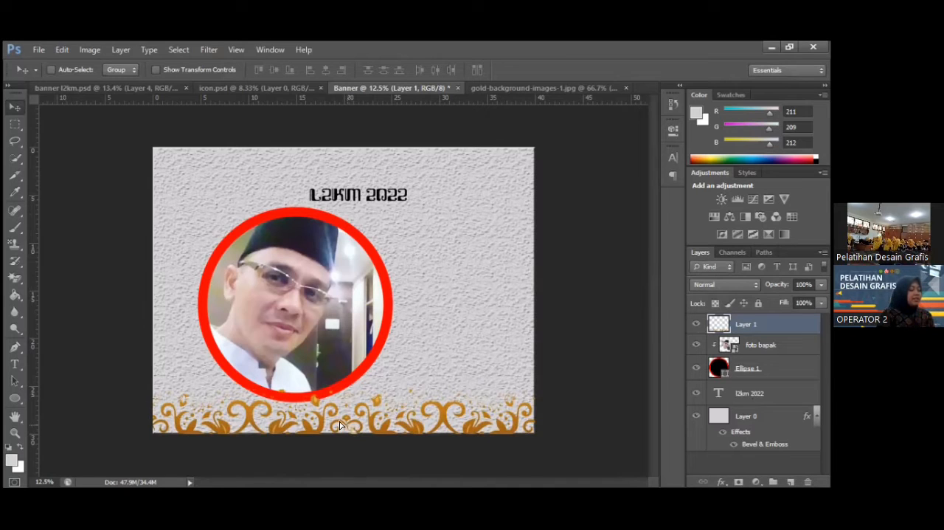
{"action": "left_click_drag", "start_coordinate": [347, 426], "coordinate": [341, 425]}
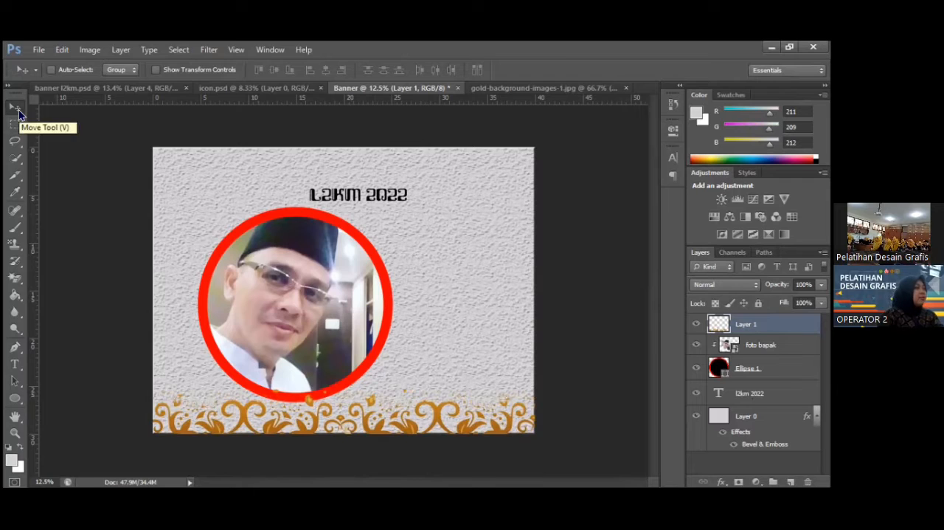
Scale the floral ornament down to about 91% with Free Transform and apply it, keeping it near the banner's bottom edge.
{"action": "key", "text": "ctrl+t"}
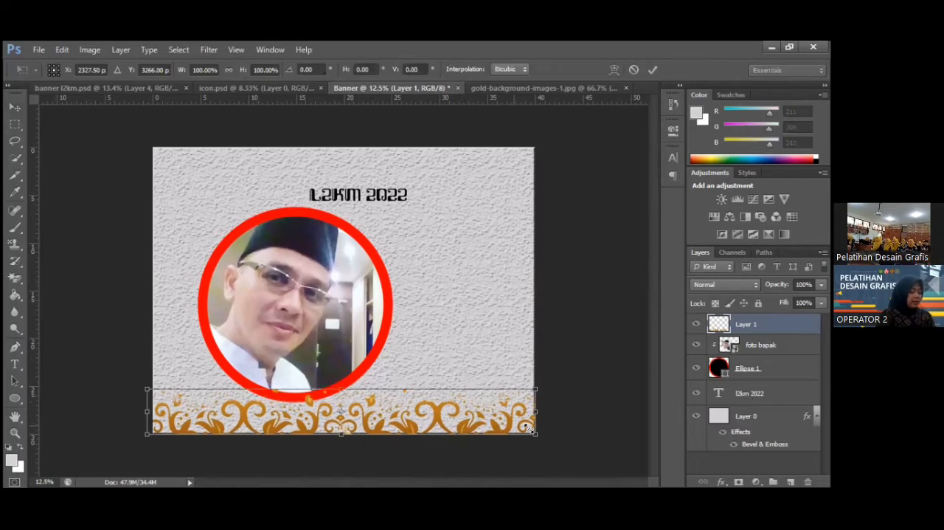
{"action": "left_click_drag", "start_coordinate": [523, 428], "coordinate": [477, 411]}
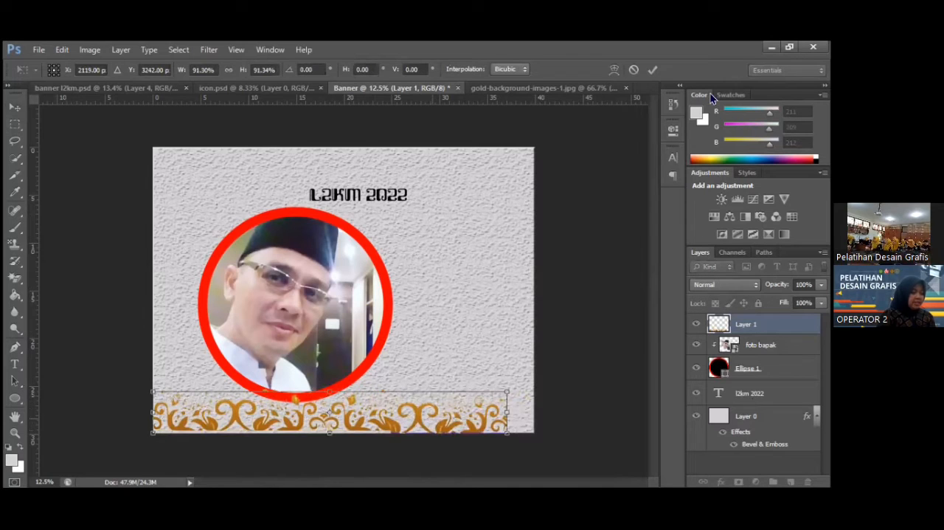
{"action": "left_click", "coordinate": [653, 69]}
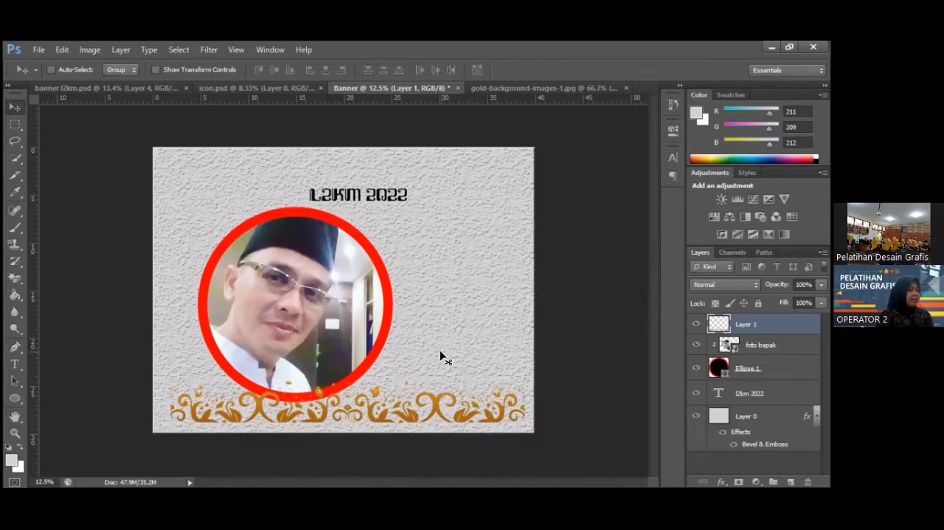
Align the floral ornament to the whole canvas by its top edge, horizontal centre and finally vertical centre, and deselect.
{"action": "key", "text": "ctrl+a"}
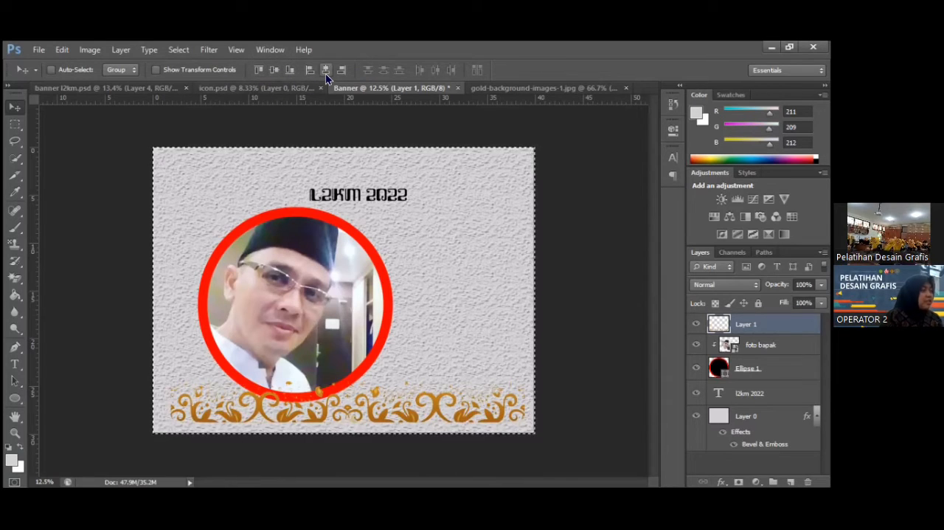
{"action": "left_click", "coordinate": [259, 69]}
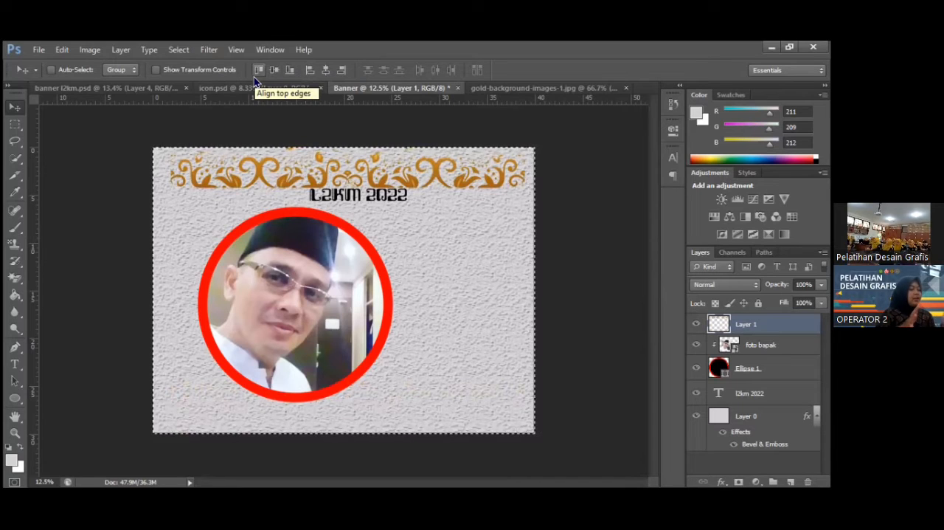
{"action": "left_click", "coordinate": [324, 69]}
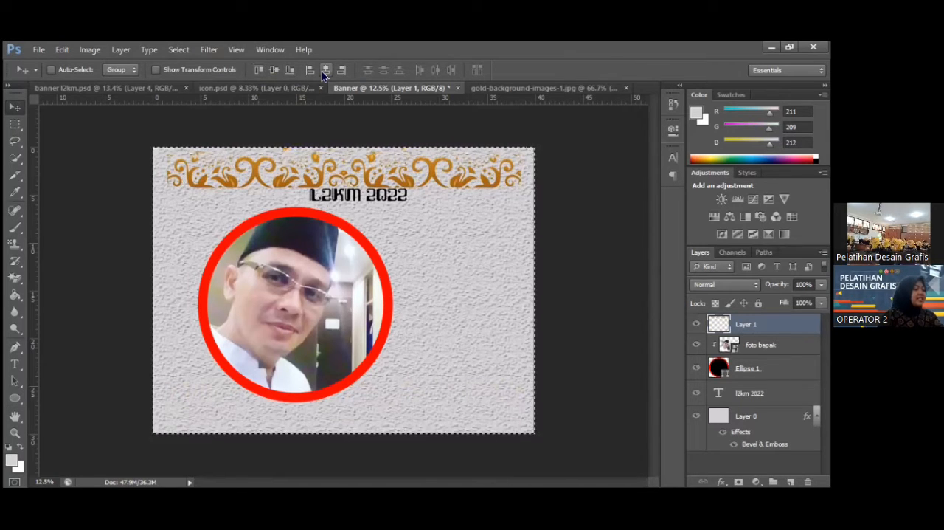
{"action": "left_click", "coordinate": [274, 75]}
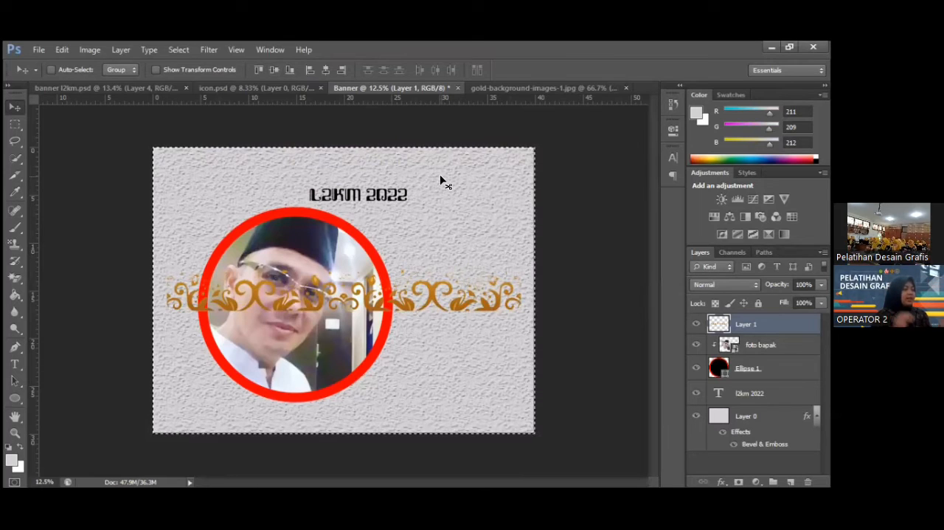
{"action": "key", "text": "ctrl+d"}
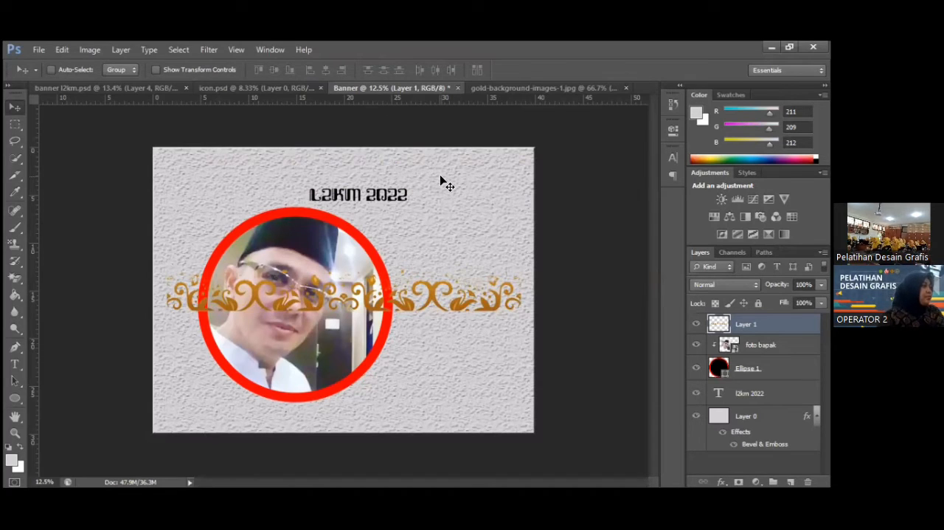
Switch to the banner l2km.psd document and start placing an external file into it.
{"action": "left_click", "coordinate": [153, 85]}
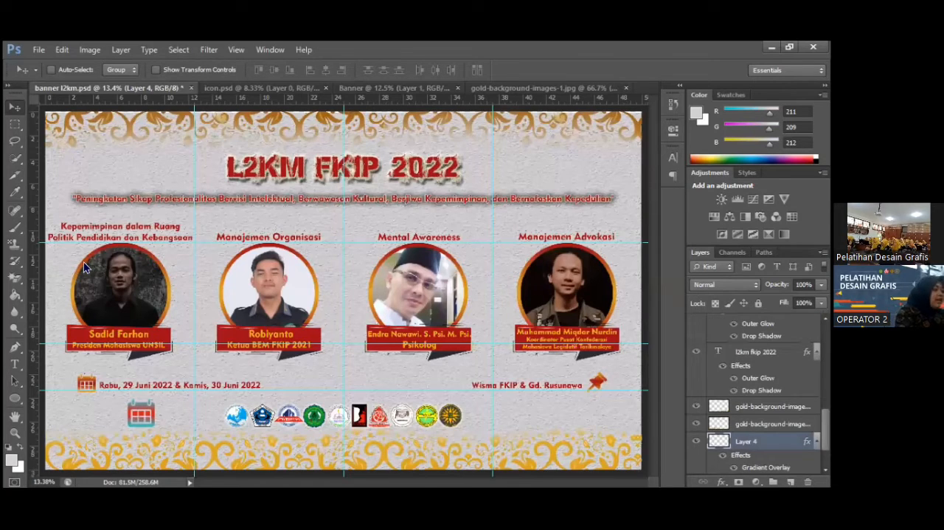
{"action": "key", "text": "alt"}
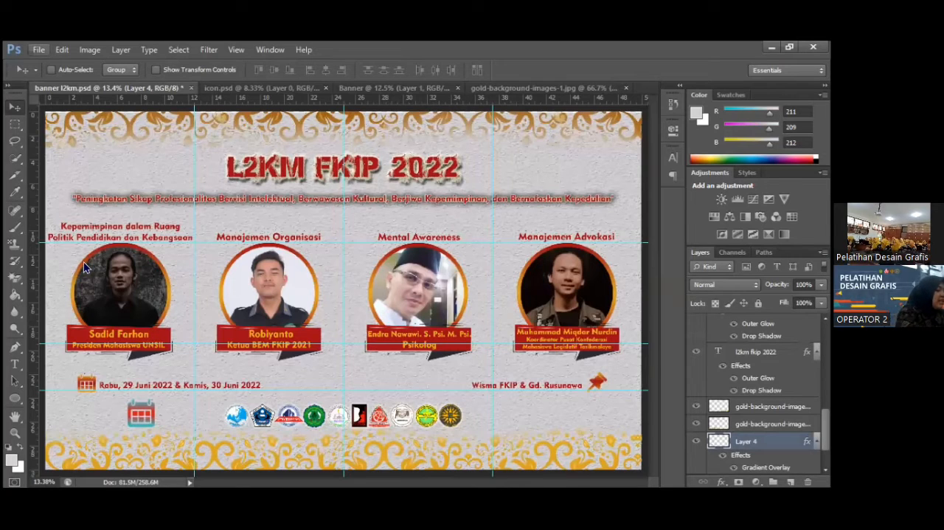
{"action": "key", "text": "Down"}
{"action": "key", "text": "Down"}
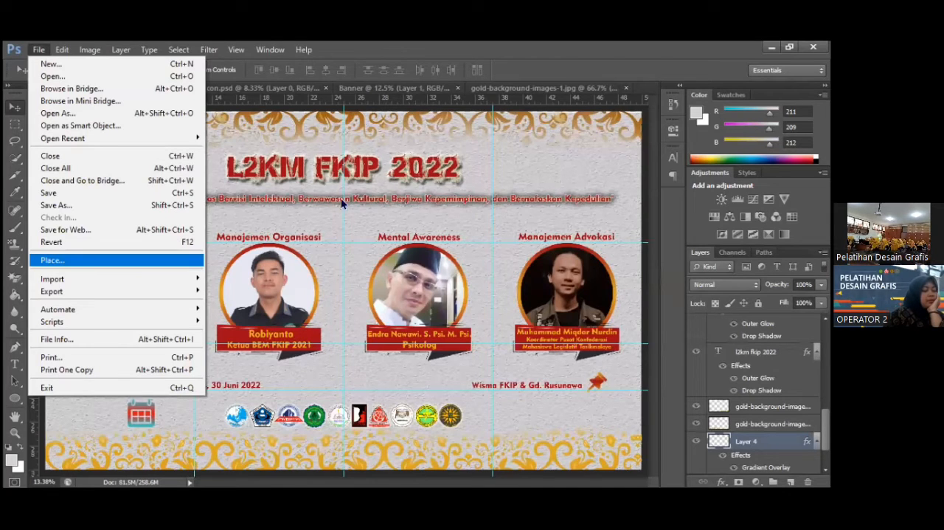
{"action": "key", "text": "Return"}
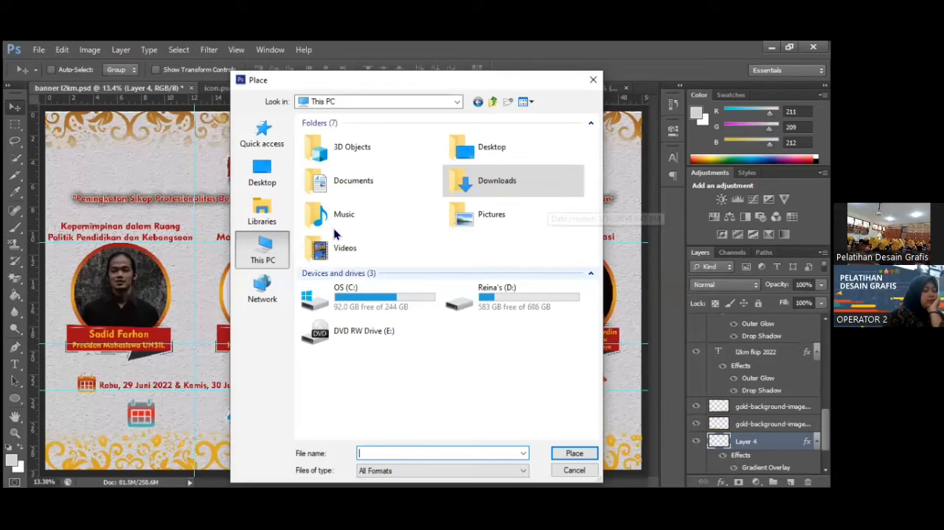
Place the image "logo jarkominfo" from the jarkominfo folder inside BEM 2022 on drive D.
{"action": "double_click", "coordinate": [496, 296]}
{"action": "double_click", "coordinate": [334, 234]}
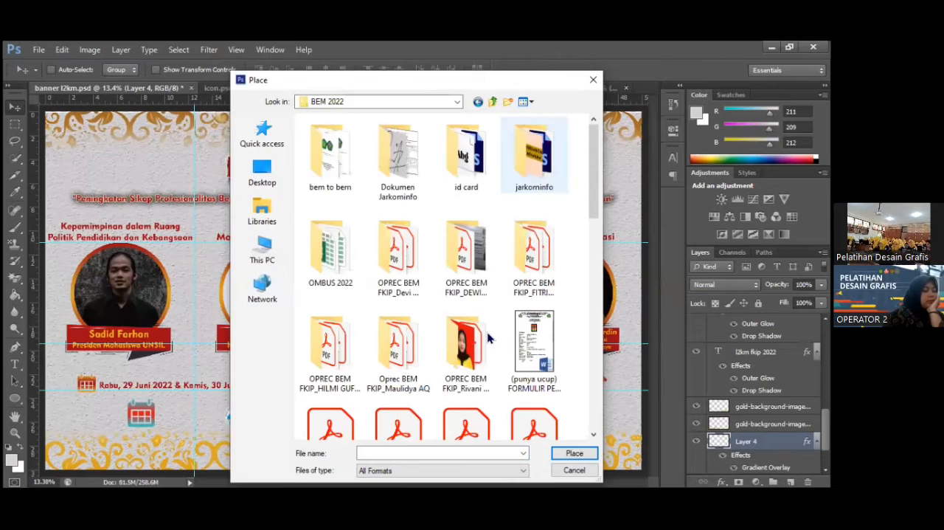
{"action": "double_click", "coordinate": [487, 338]}
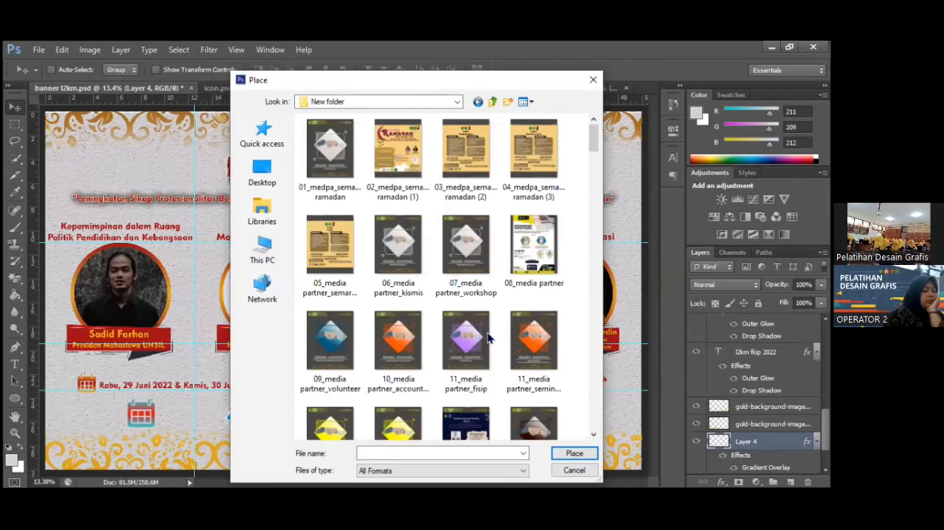
{"action": "key", "text": "BackSpace"}
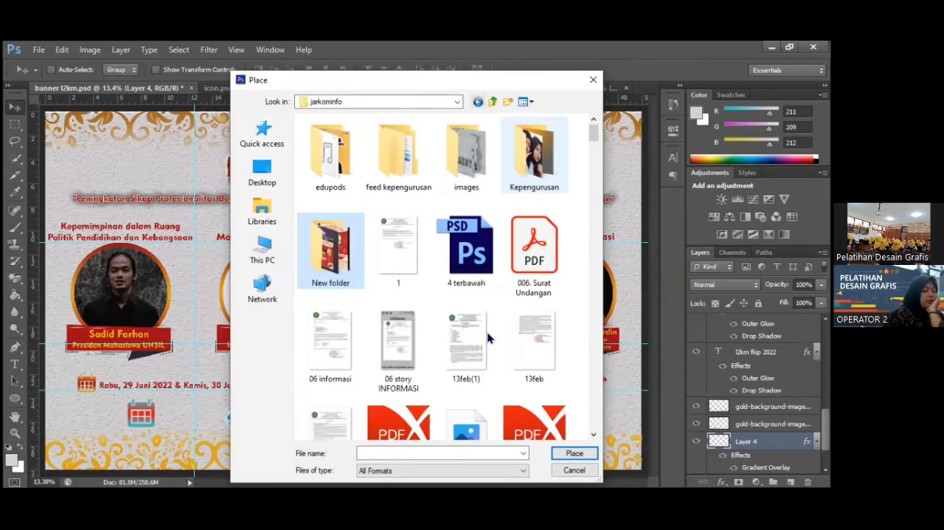
{"action": "scroll", "coordinate": [487, 338], "scroll_direction": "down", "scroll_amount": 15}
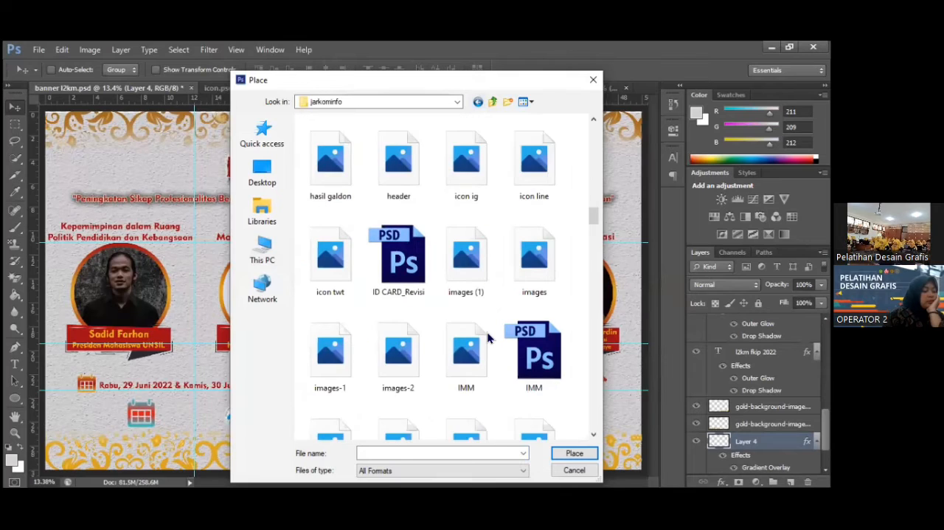
{"action": "scroll", "coordinate": [487, 338], "scroll_direction": "down", "scroll_amount": 8}
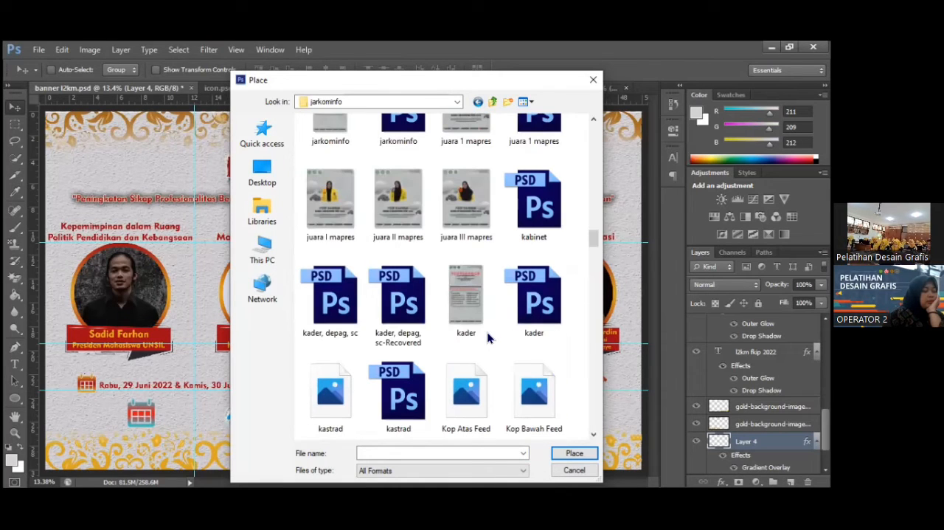
{"action": "scroll", "coordinate": [487, 338], "scroll_direction": "down", "scroll_amount": 2}
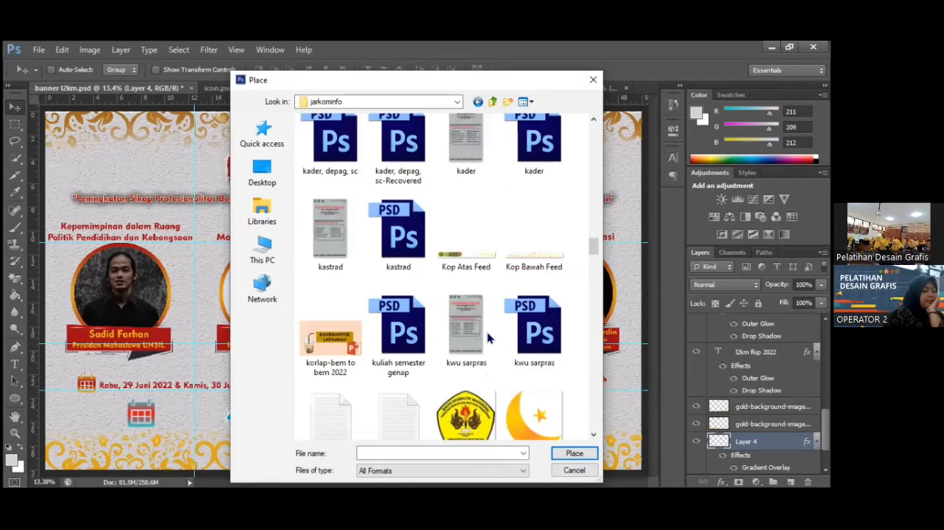
{"action": "scroll", "coordinate": [487, 338], "scroll_direction": "down", "scroll_amount": 1}
{"action": "scroll", "coordinate": [535, 303], "scroll_direction": "down", "scroll_amount": 1}
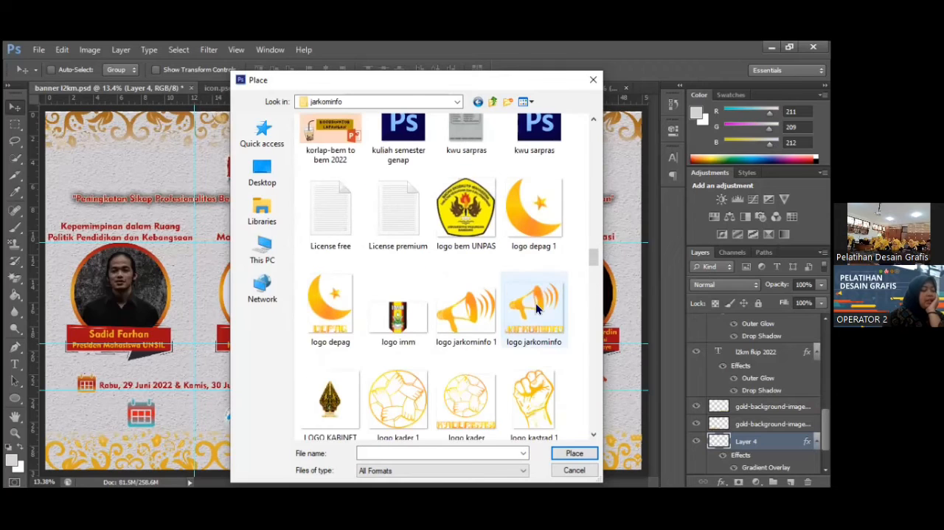
{"action": "left_click", "coordinate": [536, 303]}
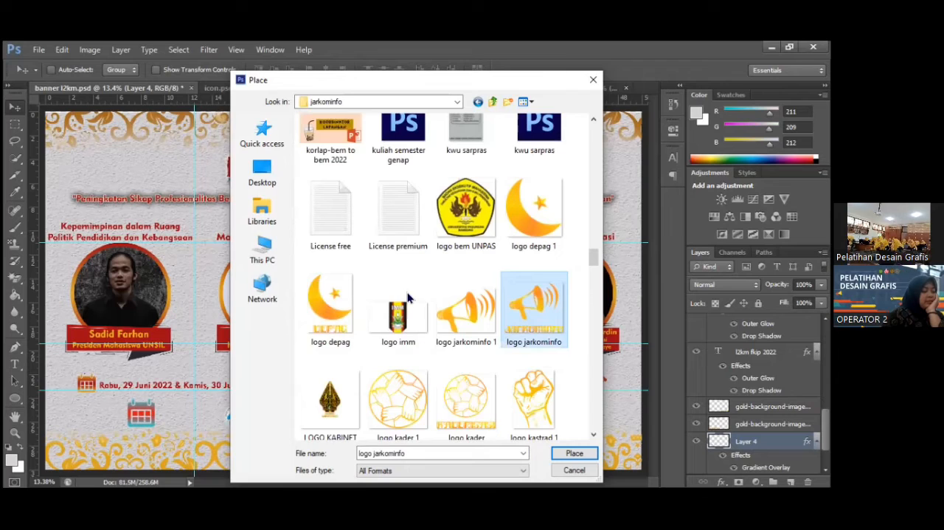
{"action": "key", "text": "Return"}
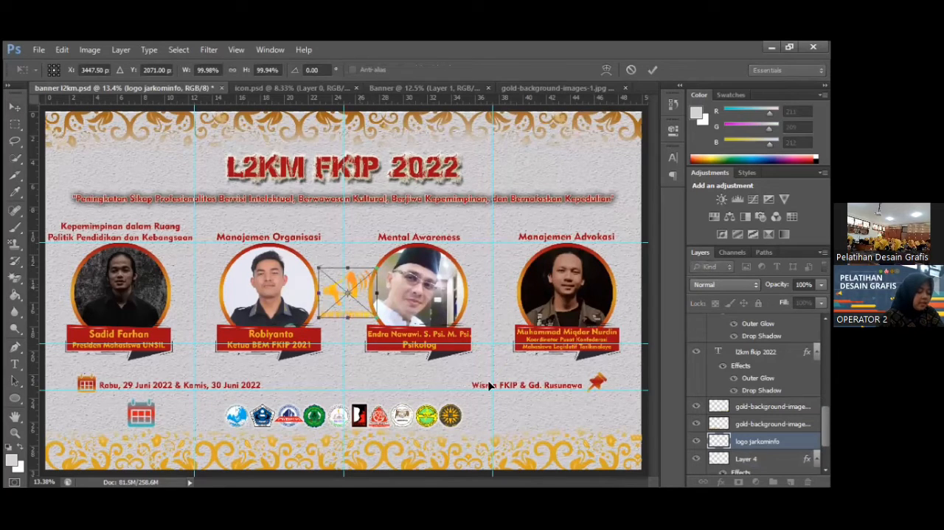
Scale the placed logo to about 68%, apply it, and position it beside the end of the L2KM FKIP 2022 title.
{"action": "left_click_drag", "start_coordinate": [347, 293], "coordinate": [521, 415]}
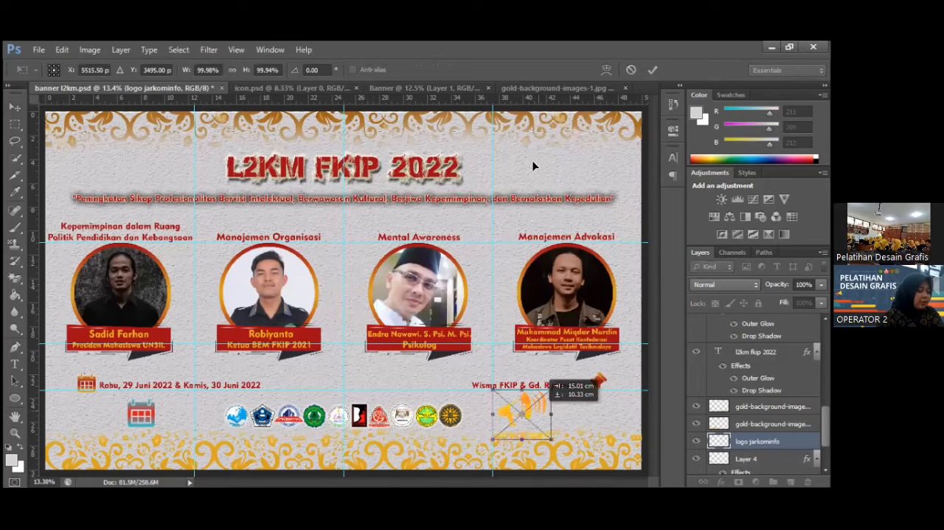
{"action": "left_click_drag", "start_coordinate": [522, 414], "coordinate": [519, 166]}
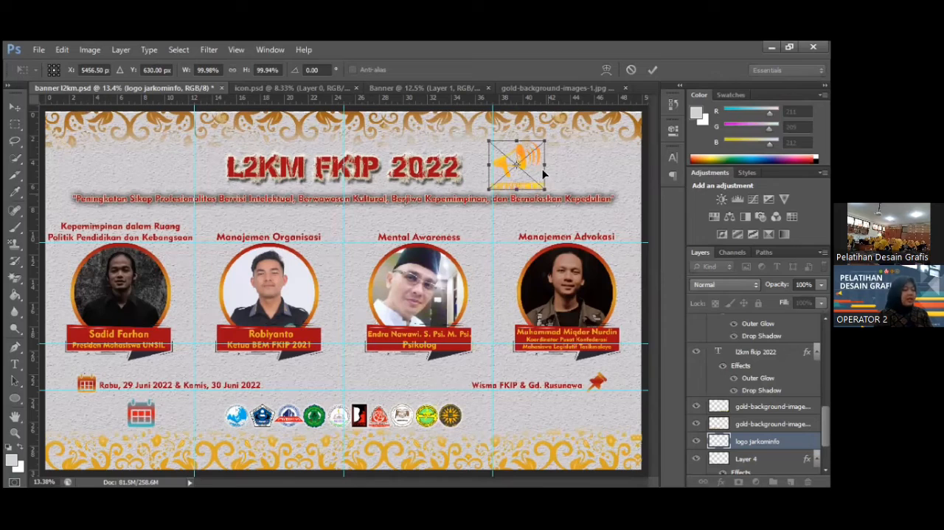
{"action": "left_click_drag", "start_coordinate": [544, 174], "coordinate": [529, 164]}
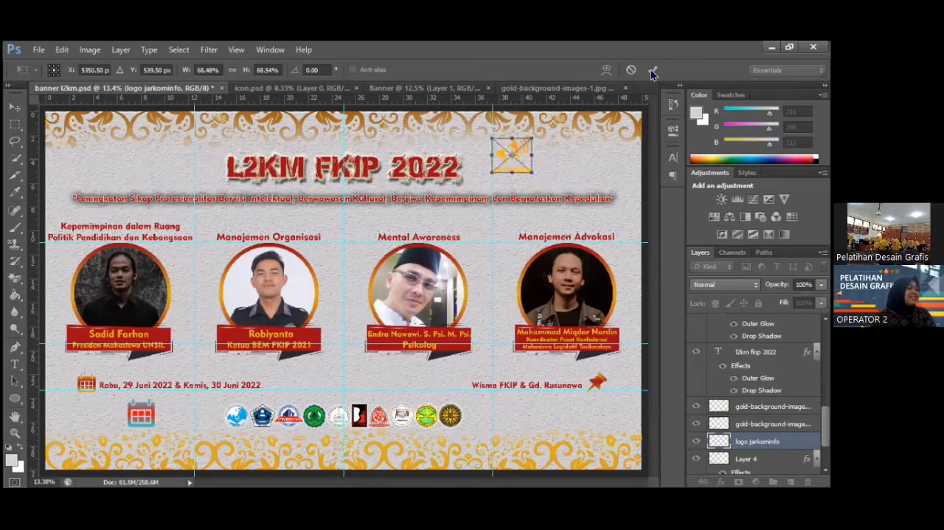
{"action": "left_click", "coordinate": [653, 71]}
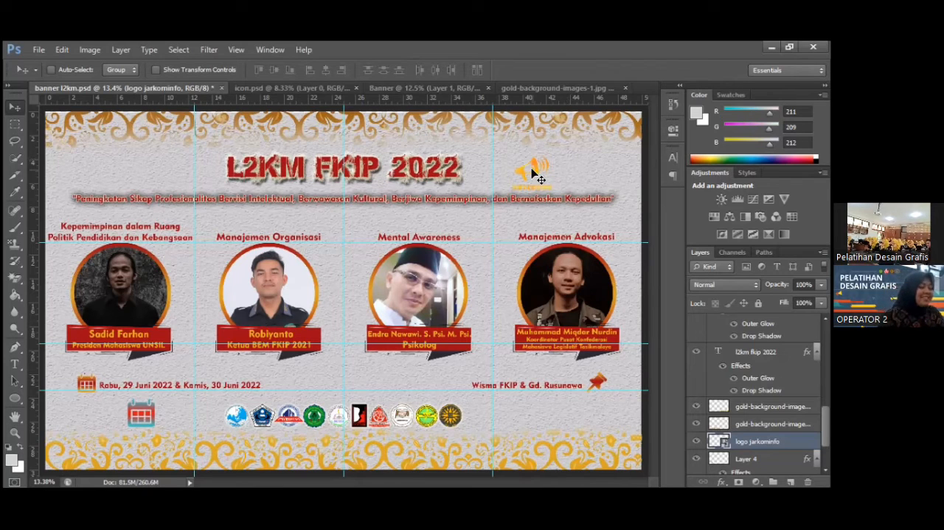
{"action": "left_click_drag", "start_coordinate": [527, 174], "coordinate": [532, 167]}
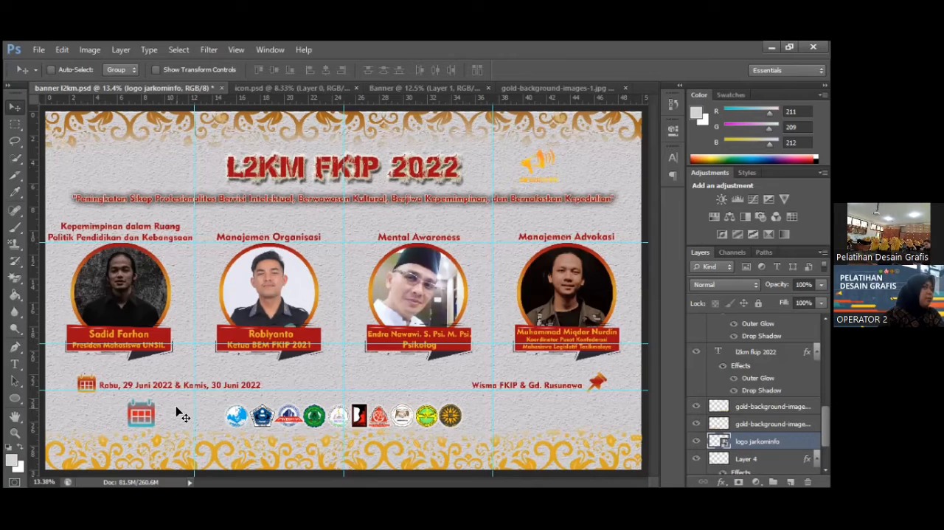
Browse the Custom Shape tool's library of preset shapes, such as arrows, shields and starbursts, and close it without choosing one.
{"action": "left_click", "coordinate": [19, 402]}
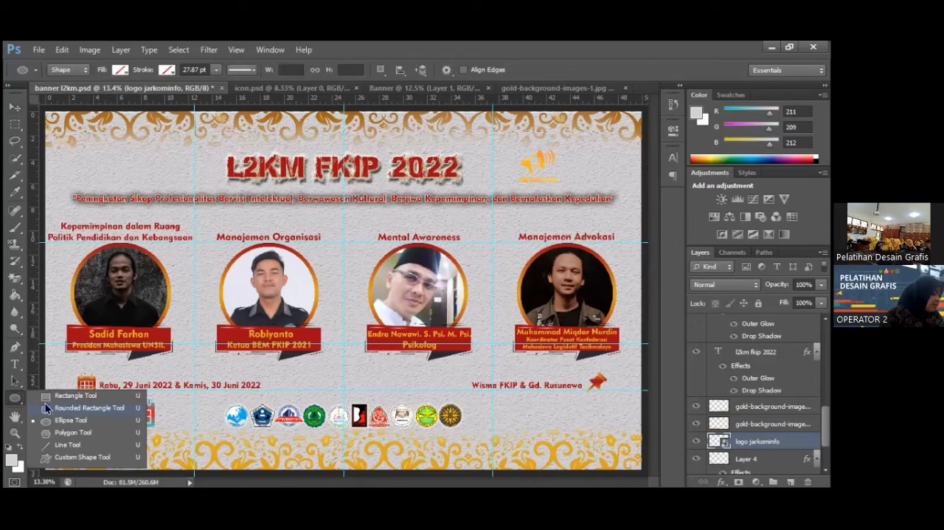
{"action": "left_click", "coordinate": [89, 458]}
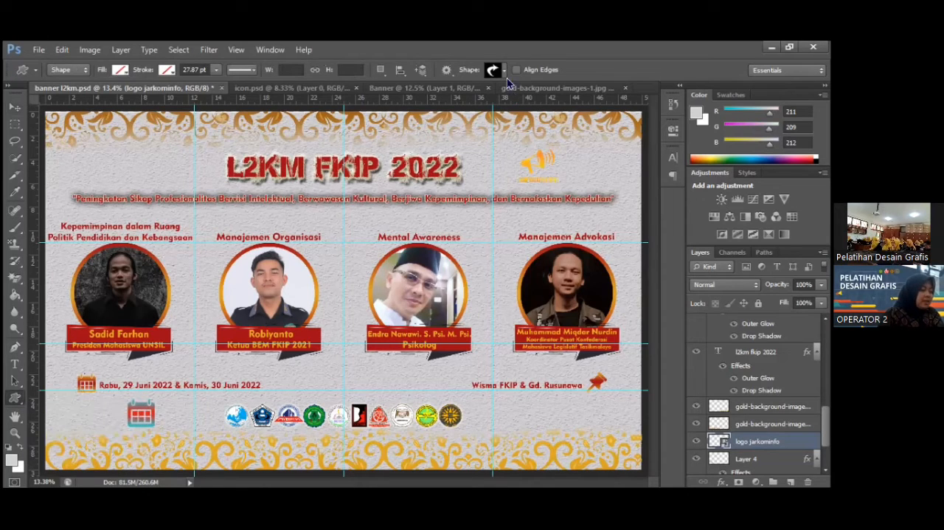
{"action": "right_click", "coordinate": [646, 110]}
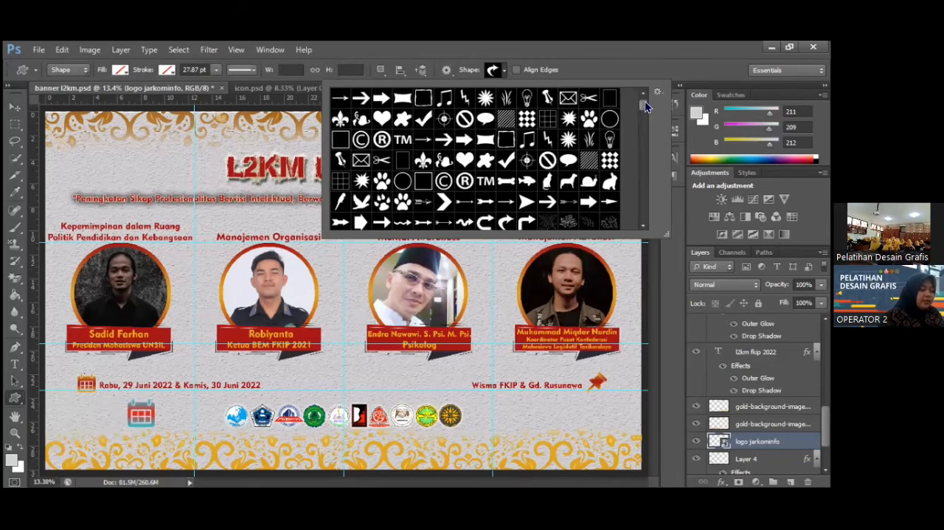
{"action": "scroll", "coordinate": [644, 101], "scroll_direction": "down", "scroll_amount": 2}
{"action": "left_click", "coordinate": [643, 95]}
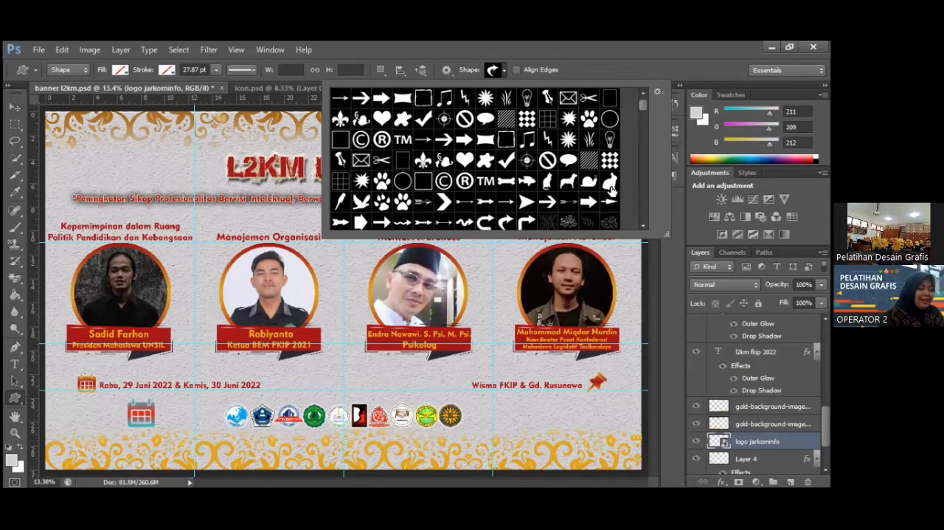
{"action": "left_click", "coordinate": [645, 122]}
{"action": "left_click", "coordinate": [644, 122]}
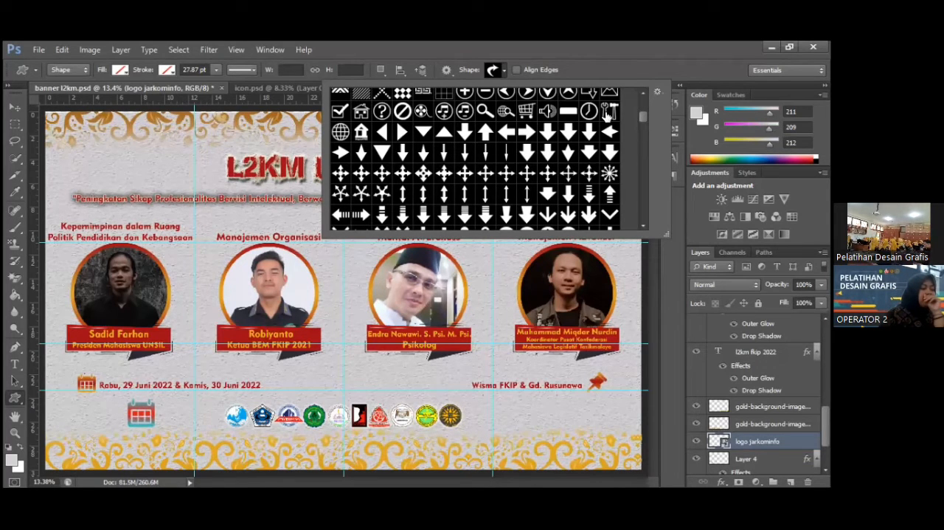
{"action": "scroll", "coordinate": [504, 76], "scroll_direction": "down", "scroll_amount": 5}
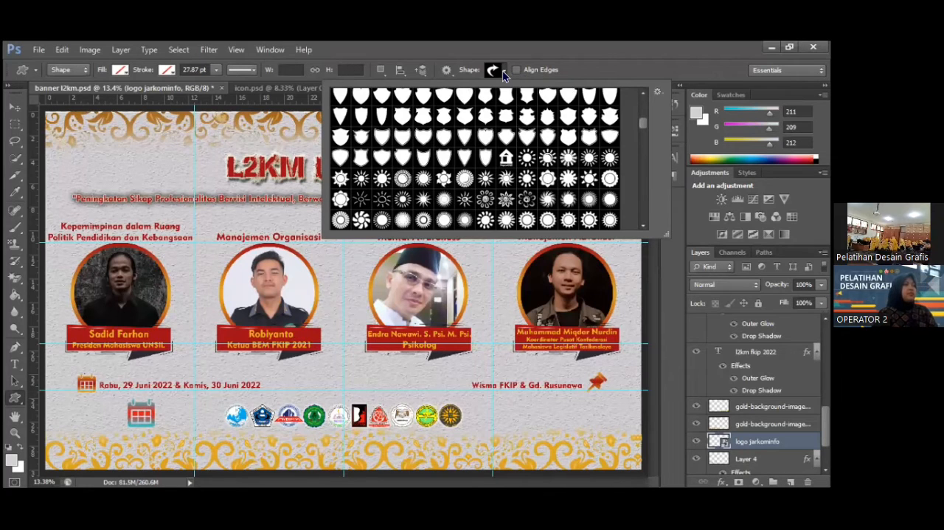
{"action": "left_click", "coordinate": [504, 71]}
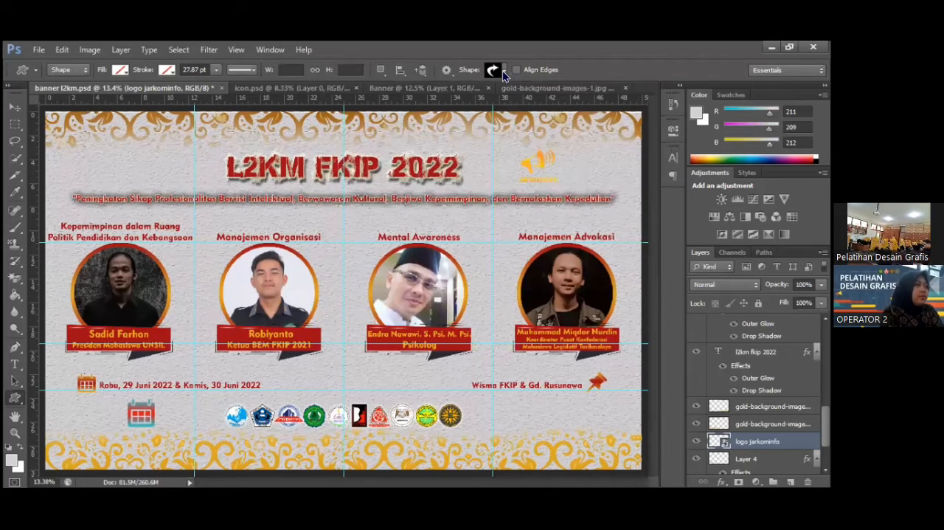
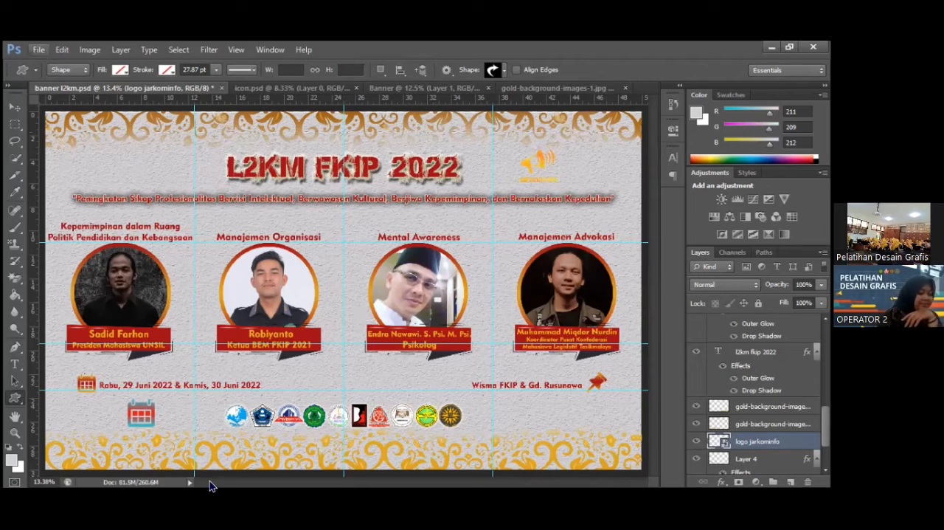
{"action": "left_click", "coordinate": [39, 50]}
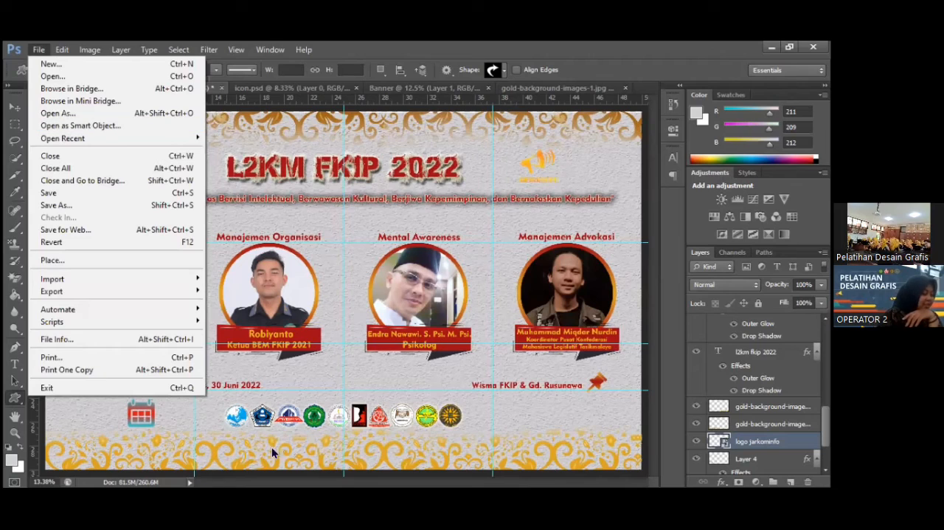
{"action": "left_click", "coordinate": [453, 399]}
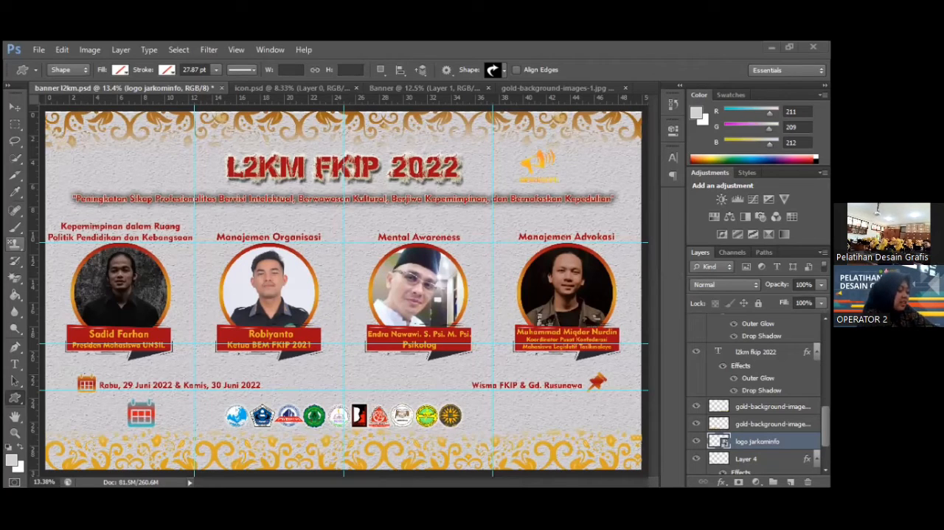
{"action": "left_click", "coordinate": [12, 268]}
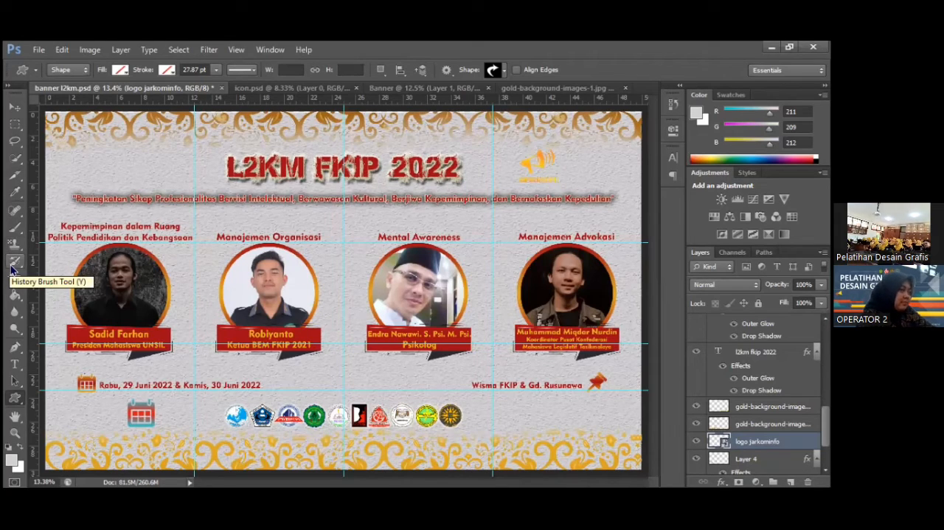
{"action": "left_click", "coordinate": [17, 316]}
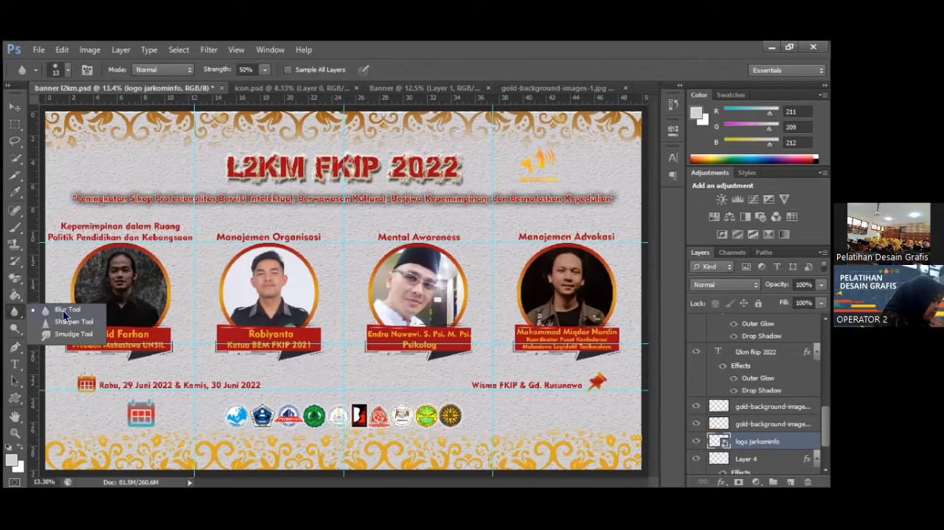
{"action": "left_click", "coordinate": [79, 478]}
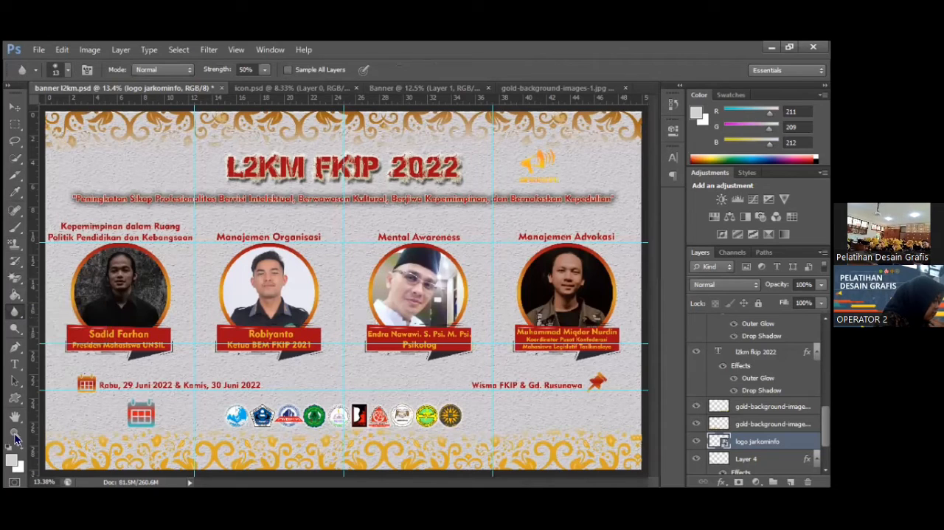
Zoom in to 50% on the speaker portrait under Manajemen Organisasi and activate the Blur tool.
{"action": "left_click", "coordinate": [15, 434]}
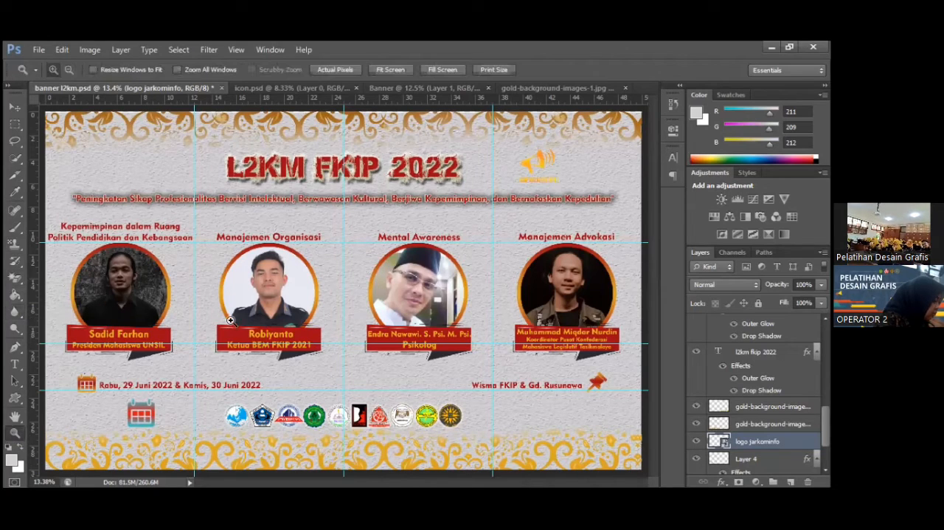
{"action": "left_click", "coordinate": [268, 276]}
{"action": "left_click", "coordinate": [268, 275]}
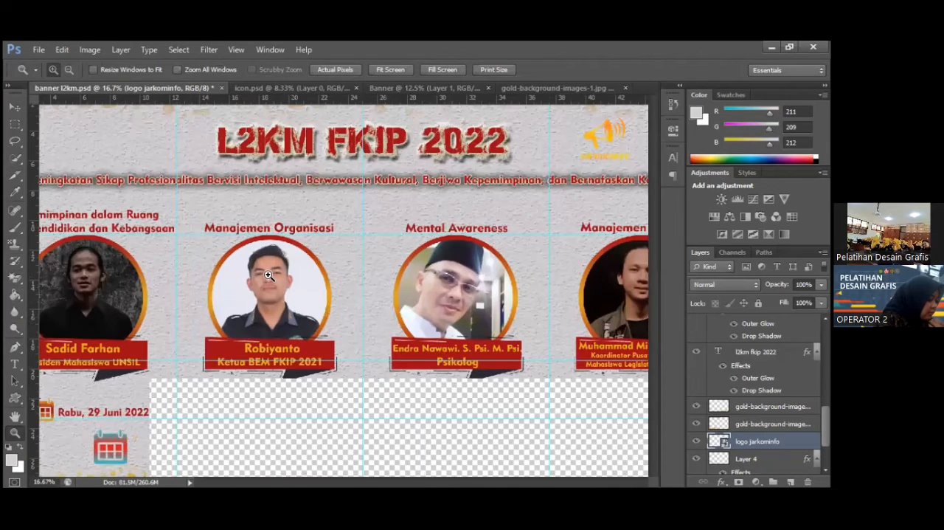
{"action": "left_click", "coordinate": [268, 276]}
{"action": "left_click", "coordinate": [268, 276]}
{"action": "left_click", "coordinate": [268, 276]}
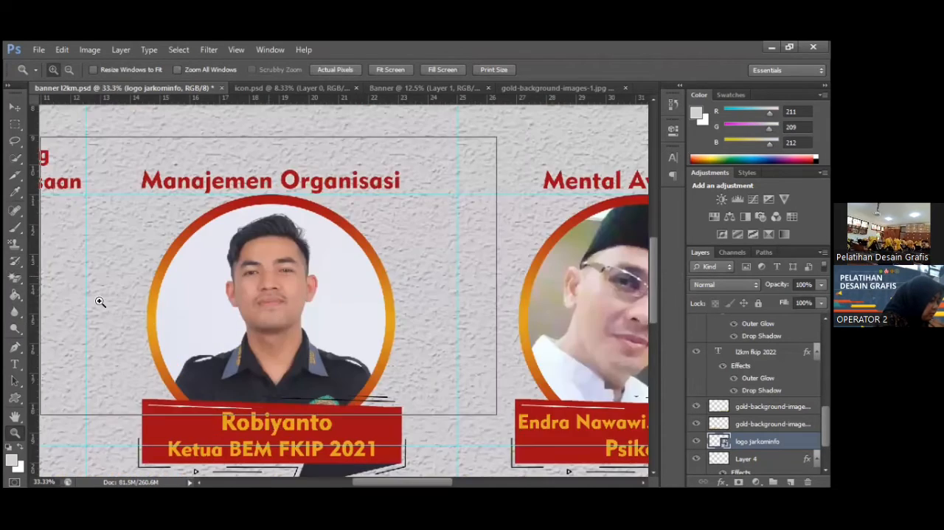
{"action": "left_click", "coordinate": [15, 313]}
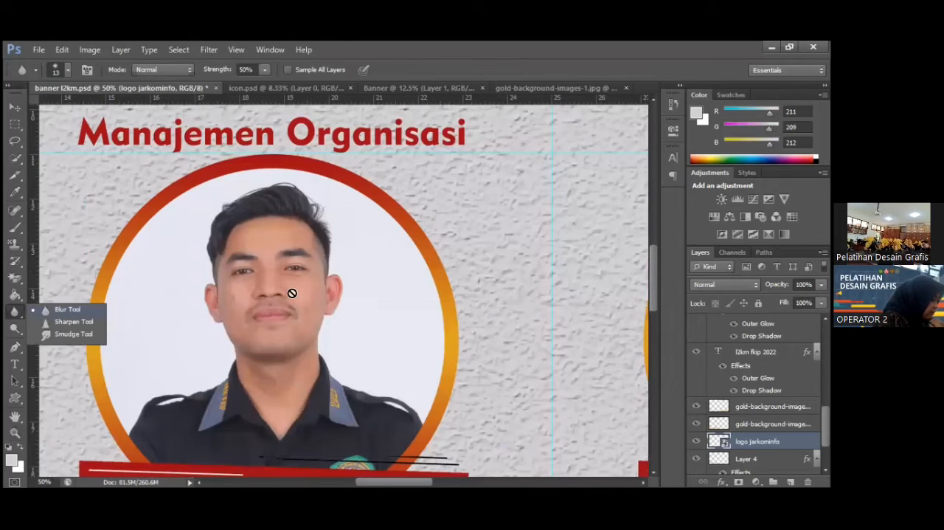
{"action": "left_click", "coordinate": [308, 318]}
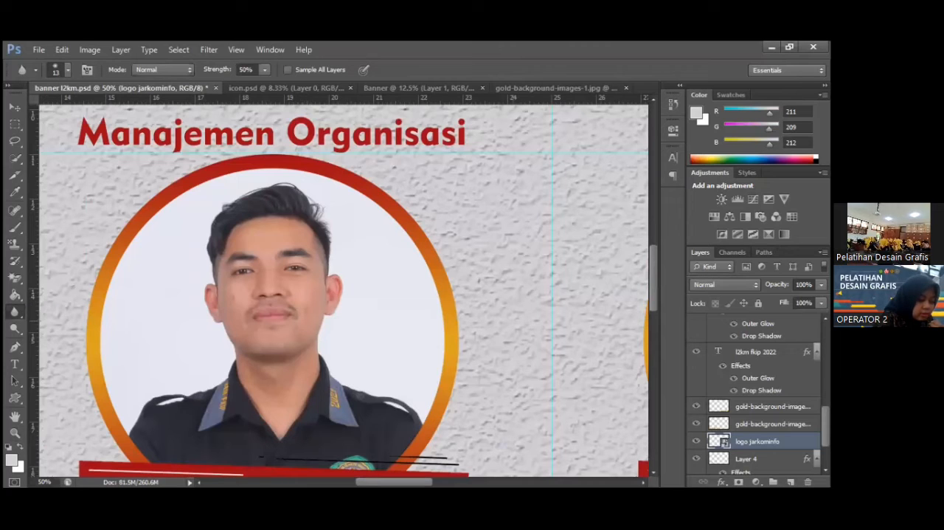
Expand the portrait's group inside the PEMATERI 2 layer group to reveal its ring and photo layers.
{"action": "scroll", "coordinate": [757, 395], "scroll_direction": "up", "scroll_amount": 5}
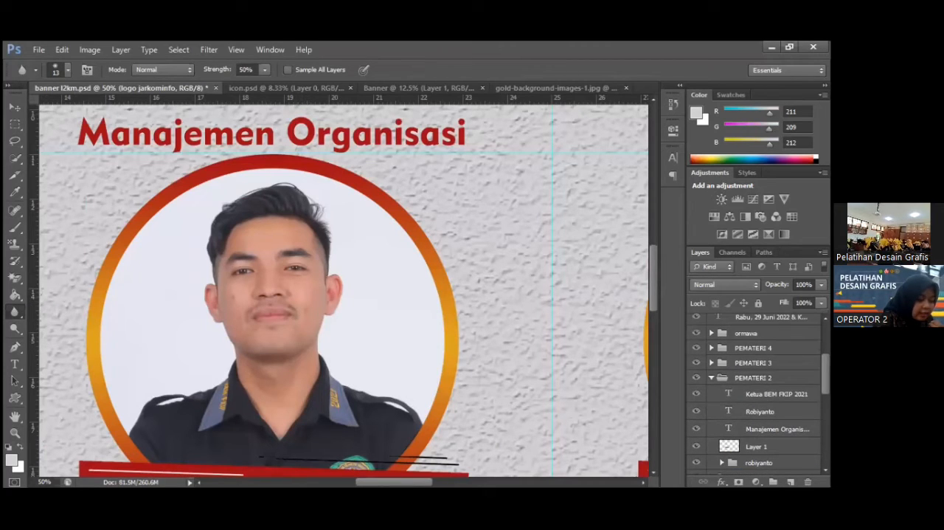
{"action": "scroll", "coordinate": [756, 395], "scroll_direction": "down", "scroll_amount": 3}
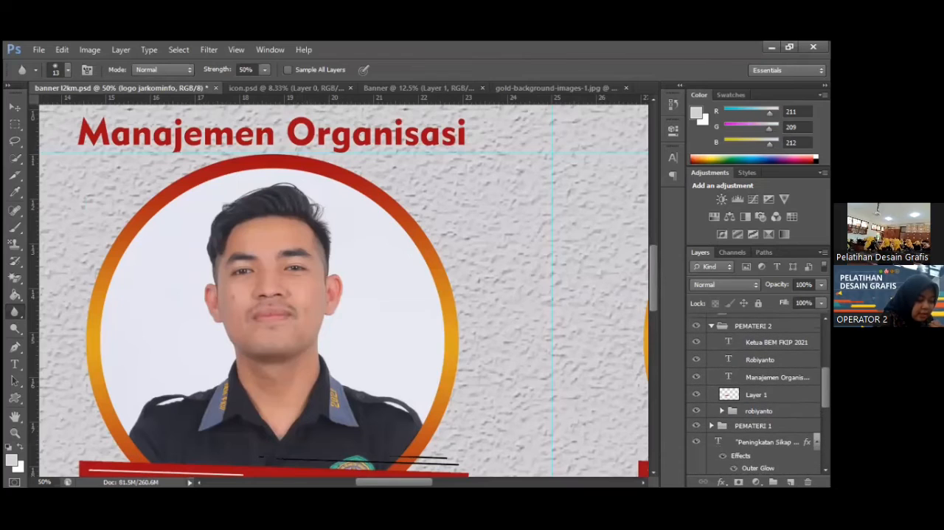
{"action": "left_click", "coordinate": [723, 411]}
{"action": "scroll", "coordinate": [756, 411], "scroll_direction": "down", "scroll_amount": 2}
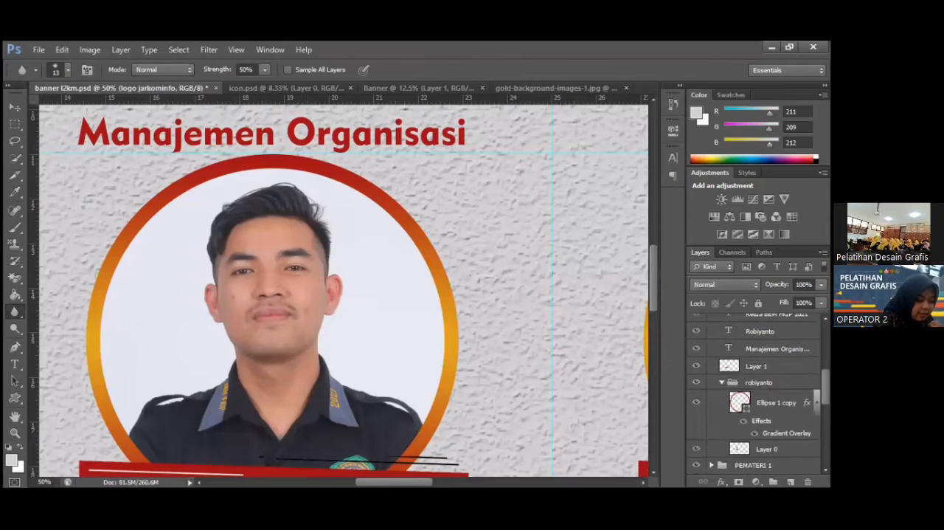
{"action": "scroll", "coordinate": [757, 411], "scroll_direction": "down", "scroll_amount": 2}
{"action": "scroll", "coordinate": [756, 411], "scroll_direction": "down", "scroll_amount": 2}
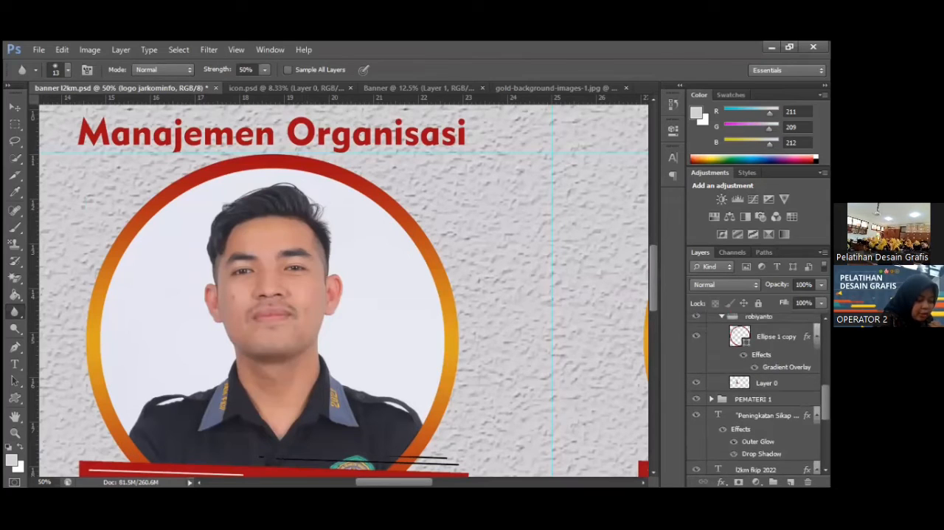
{"action": "scroll", "coordinate": [757, 411], "scroll_direction": "up", "scroll_amount": 2}
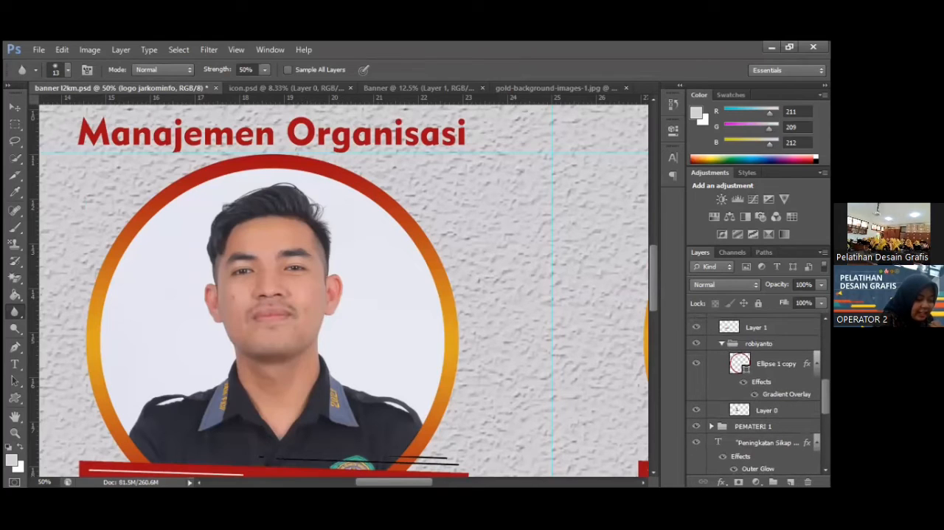
Look through the variants of the Blur, Brush, Stamp and History Brush tools, and activate the Spot Healing Brush tool.
{"action": "right_click", "coordinate": [15, 314]}
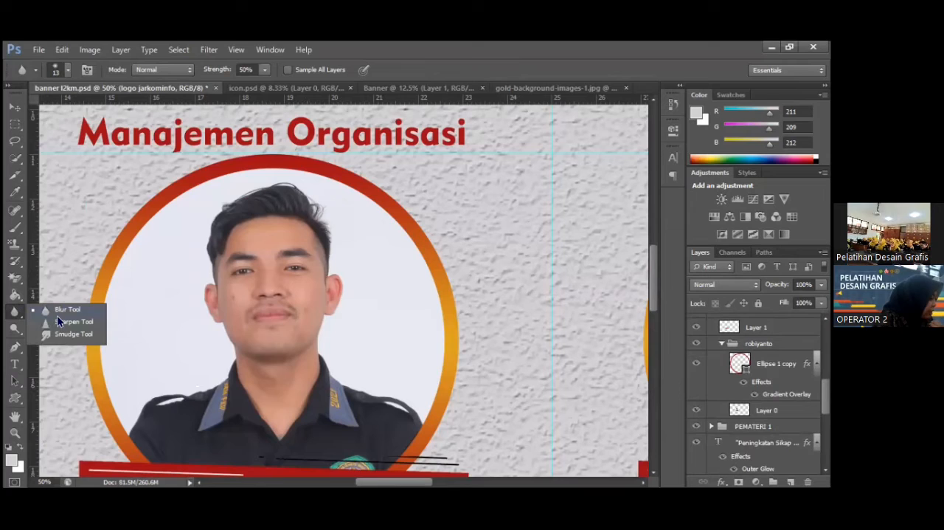
{"action": "left_click", "coordinate": [56, 316]}
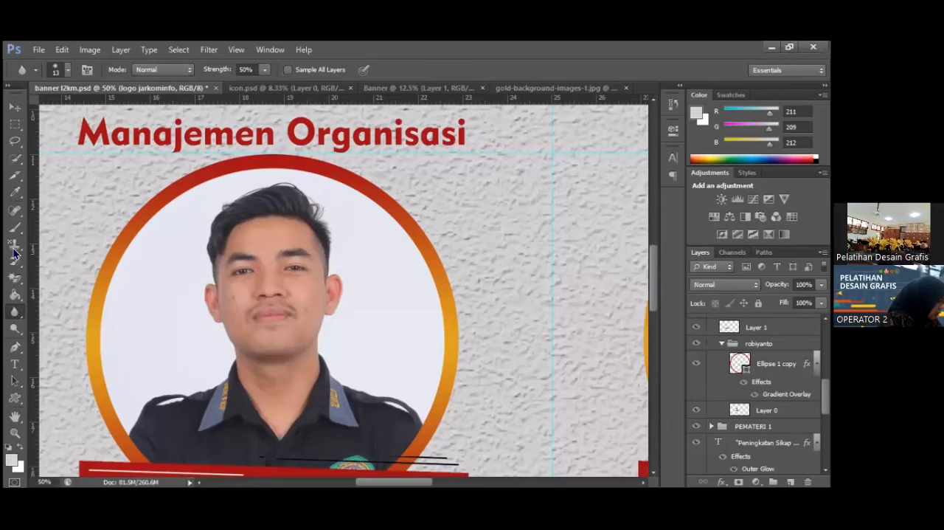
{"action": "right_click", "coordinate": [14, 311]}
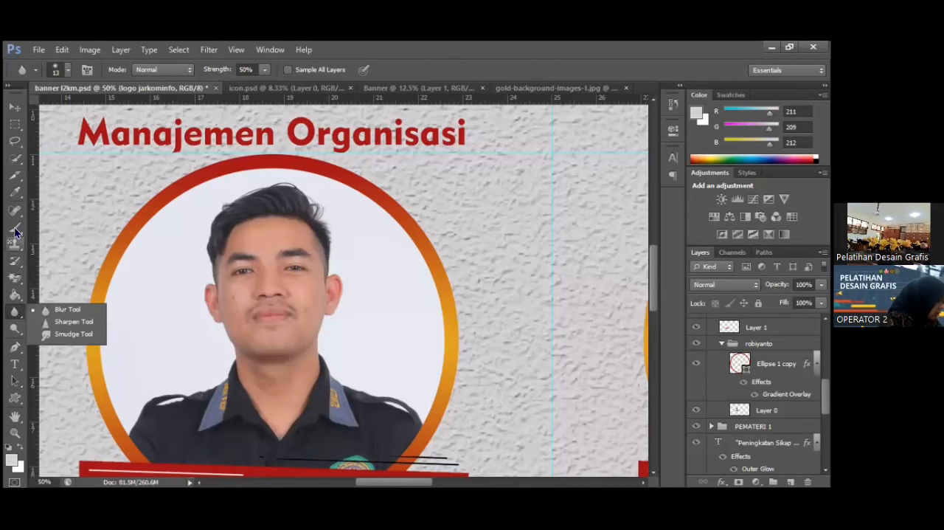
{"action": "right_click", "coordinate": [15, 244]}
{"action": "right_click", "coordinate": [16, 228]}
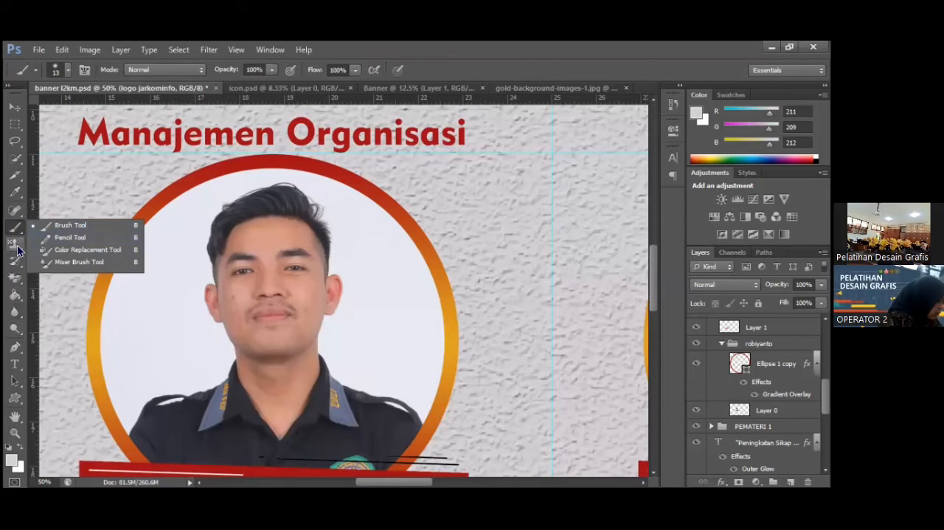
{"action": "right_click", "coordinate": [17, 248]}
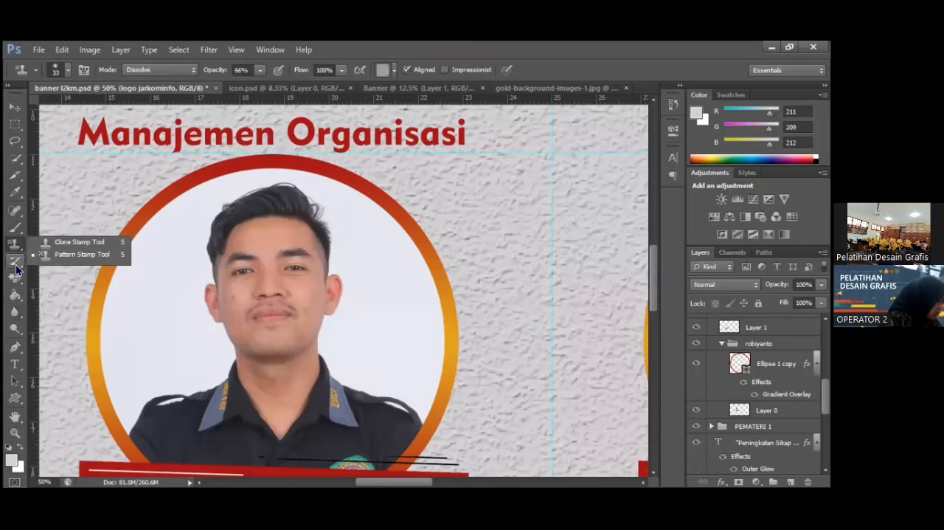
{"action": "right_click", "coordinate": [16, 263]}
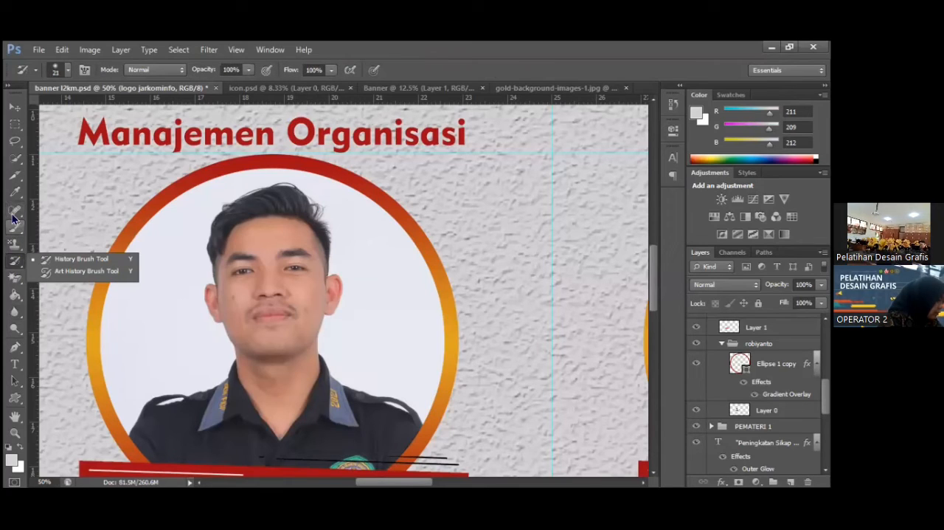
{"action": "right_click", "coordinate": [13, 213]}
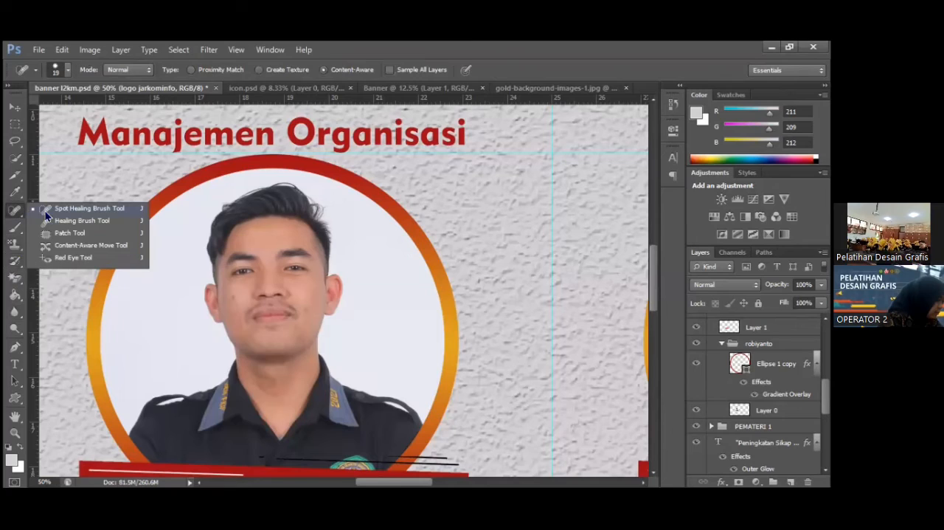
{"action": "left_click", "coordinate": [59, 212]}
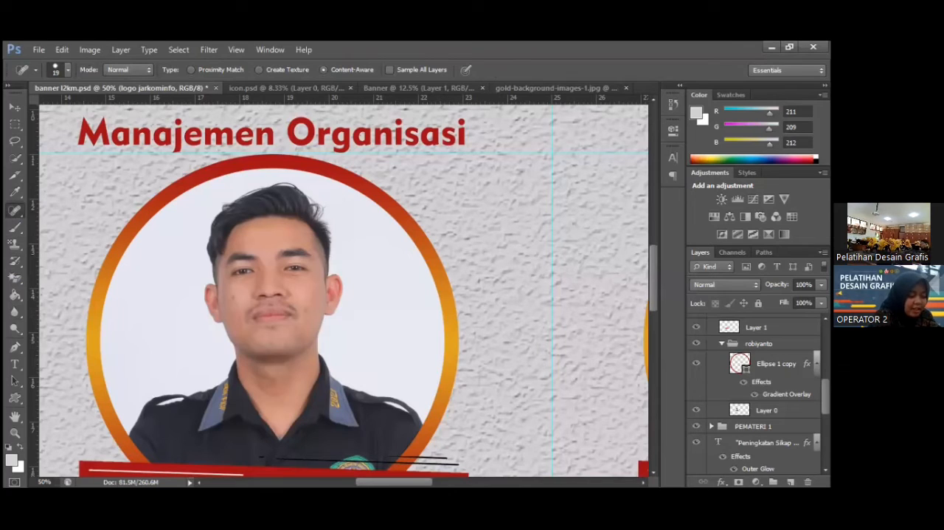
Select the portrait's Layer 0 and retouch the skin around the mouth corners and along the eyebrow with the Spot Healing Brush.
{"action": "left_click", "coordinate": [768, 410]}
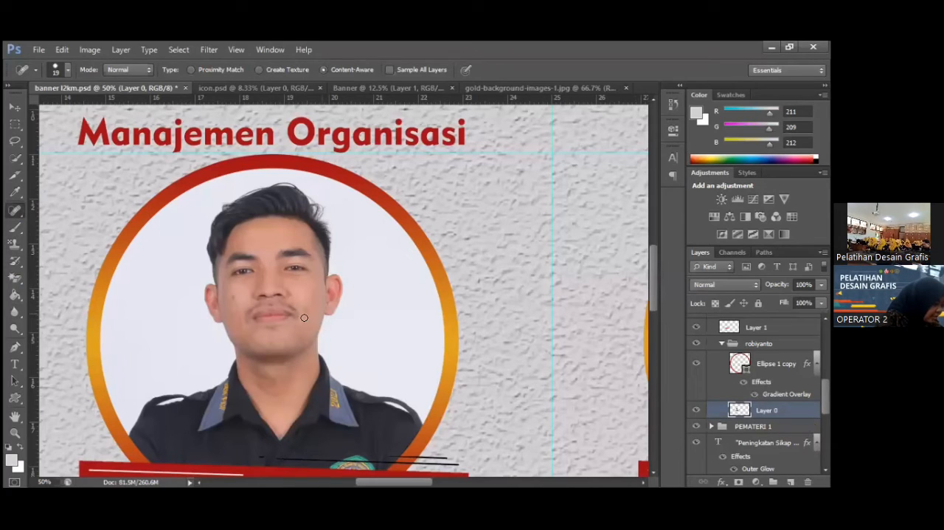
{"action": "left_click_drag", "start_coordinate": [288, 304], "coordinate": [304, 317]}
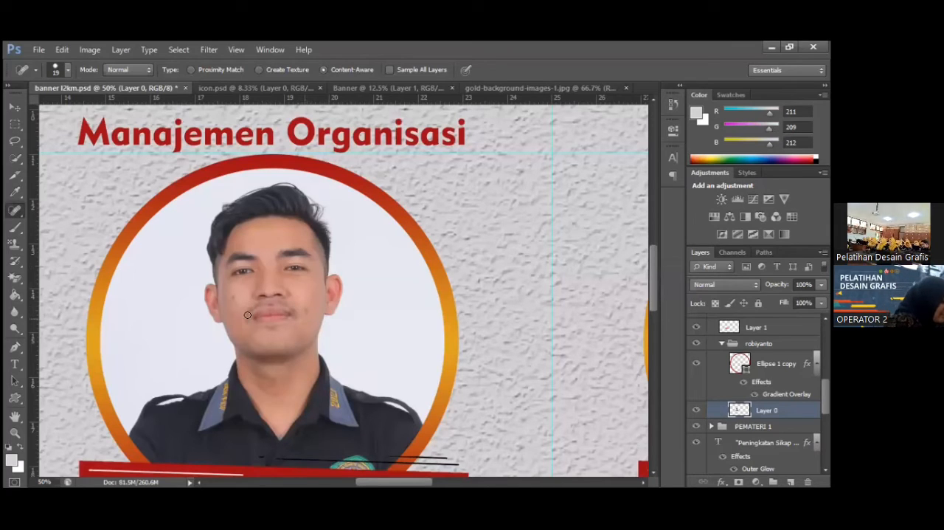
{"action": "left_click", "coordinate": [251, 309]}
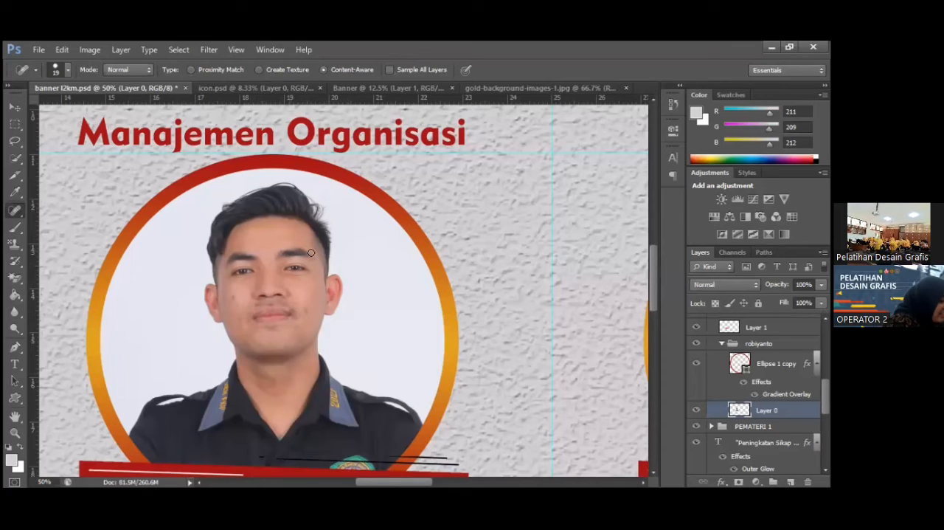
{"action": "left_click_drag", "start_coordinate": [277, 253], "coordinate": [309, 251]}
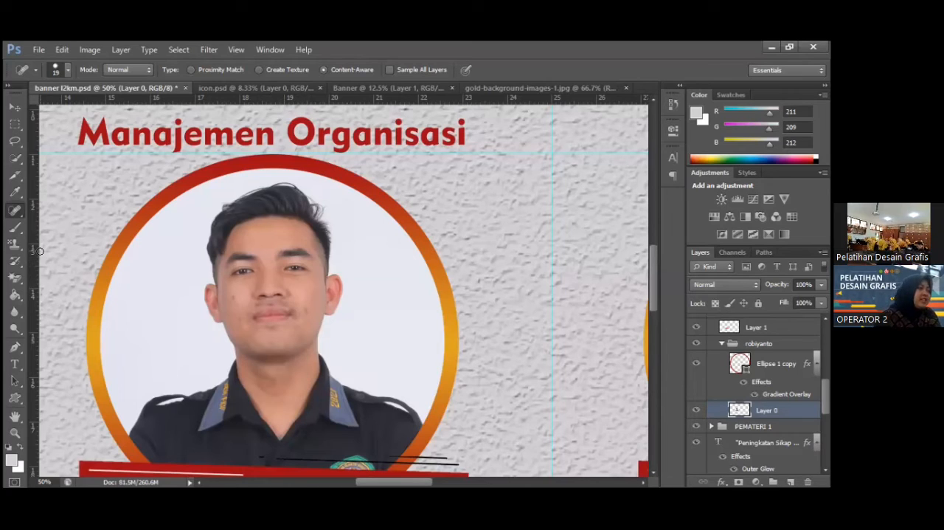
Fit the whole banner to the screen with the Zoom tool.
{"action": "left_click", "coordinate": [19, 109]}
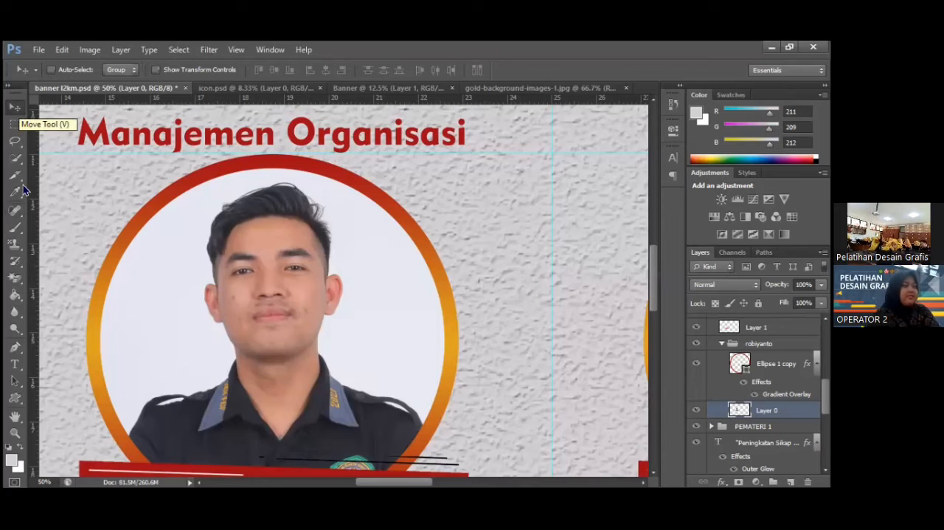
{"action": "left_click", "coordinate": [14, 433]}
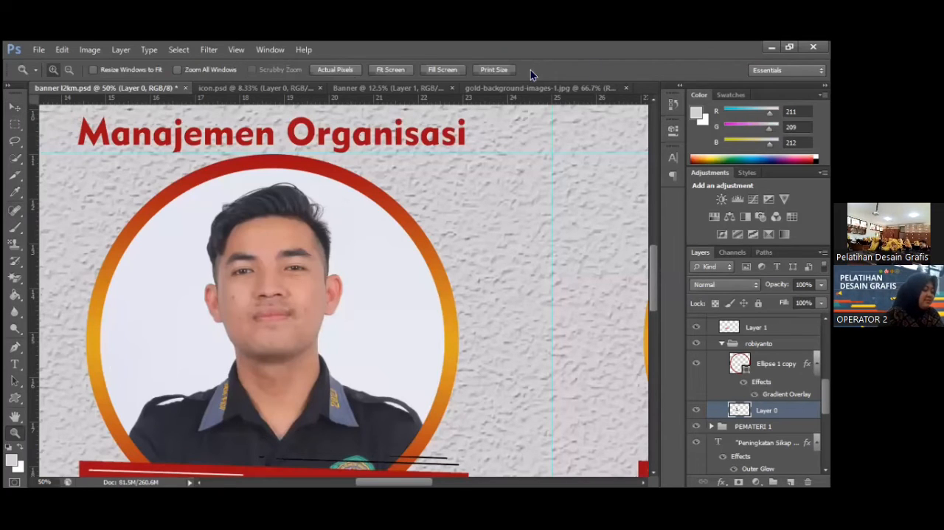
{"action": "left_click", "coordinate": [406, 69]}
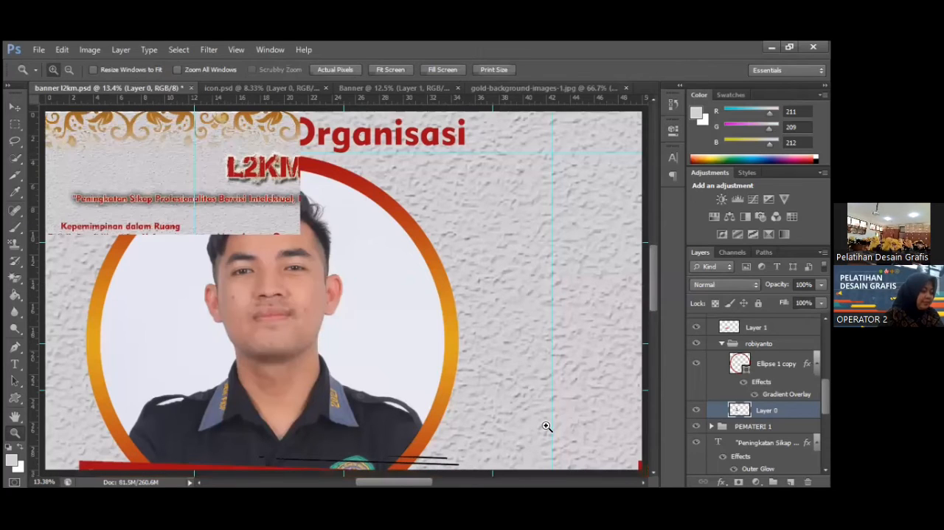